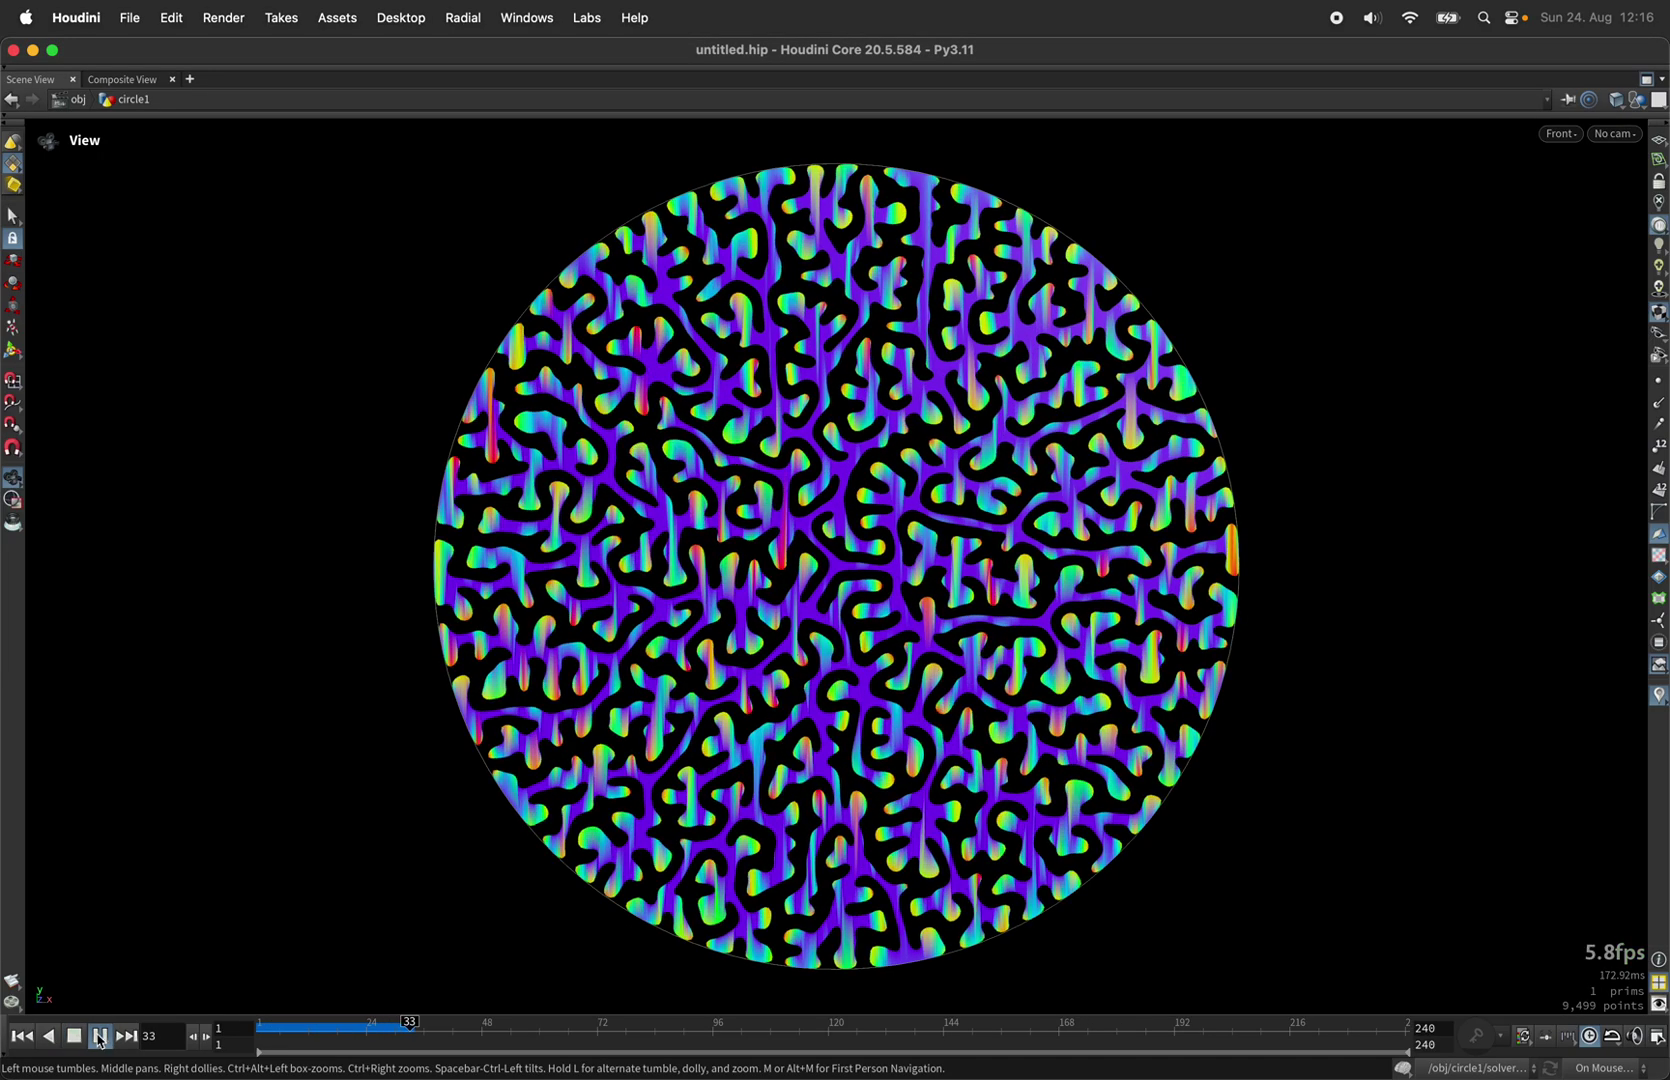
Stop the coral growth playback at frame 38 and bring up the File > New save prompt.
left_click(100, 1037)
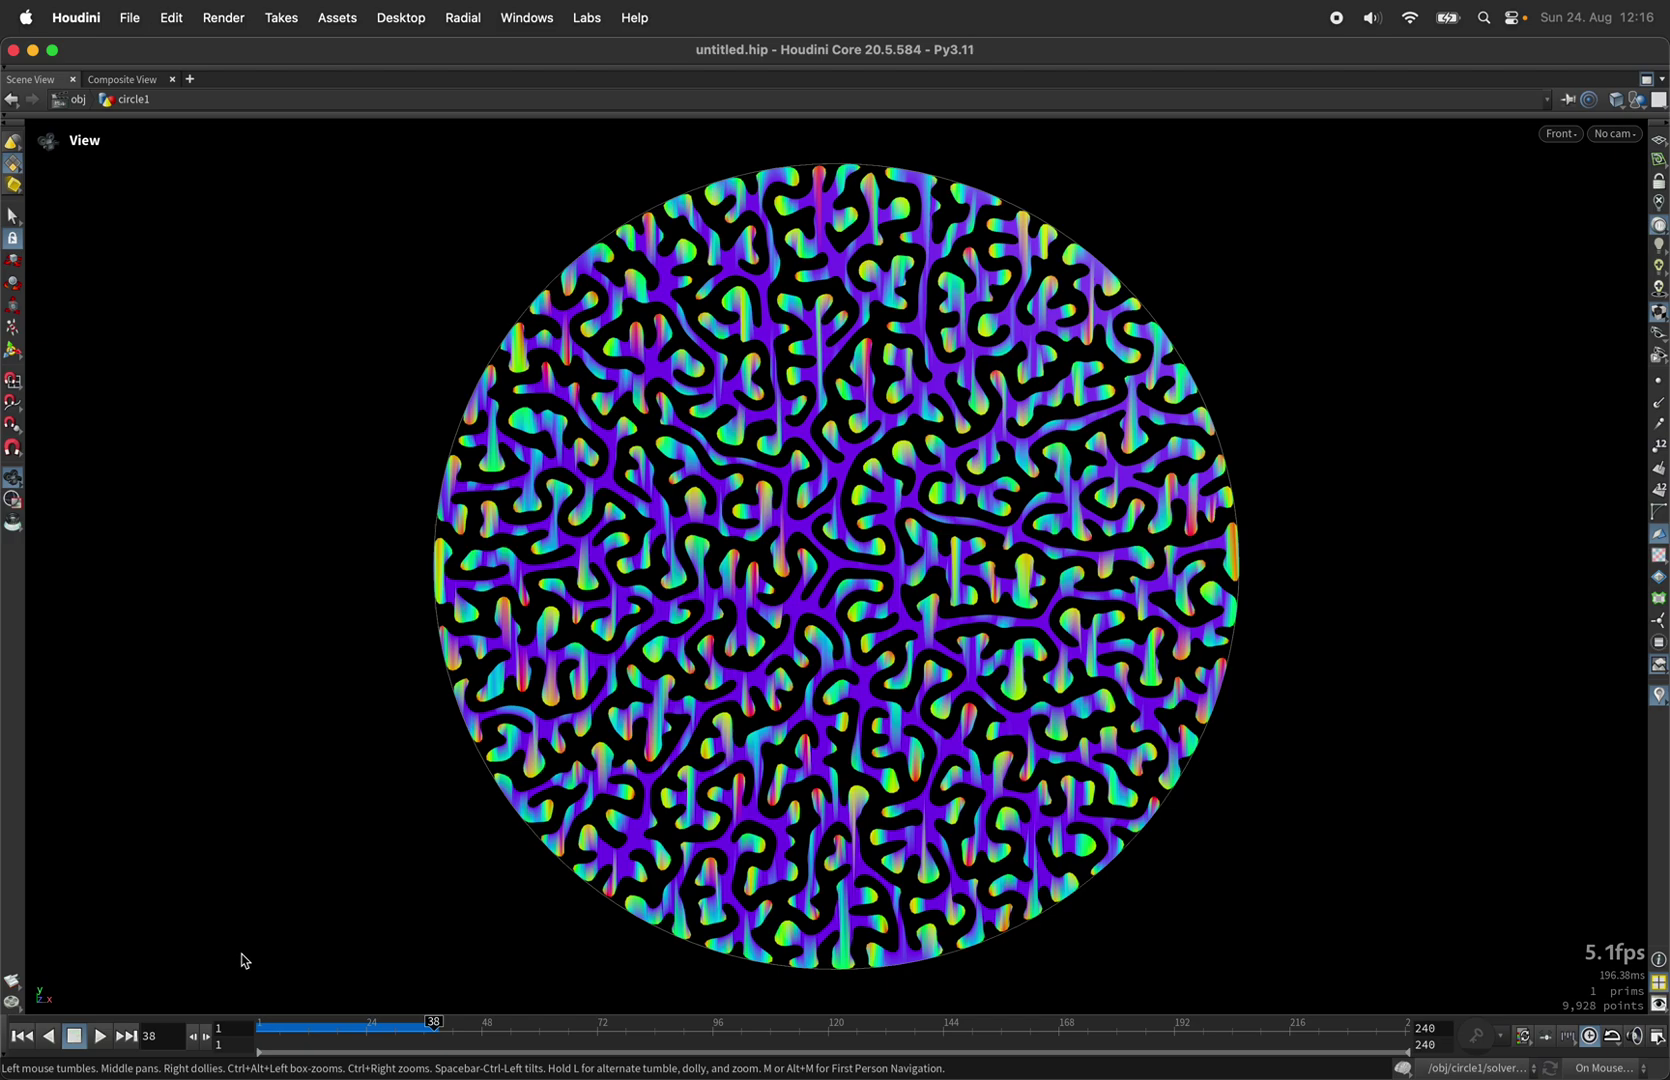
left_click(131, 19)
Start a fresh scene without saving and add a Circle geometry object, diving inside it.
left_click(138, 55)
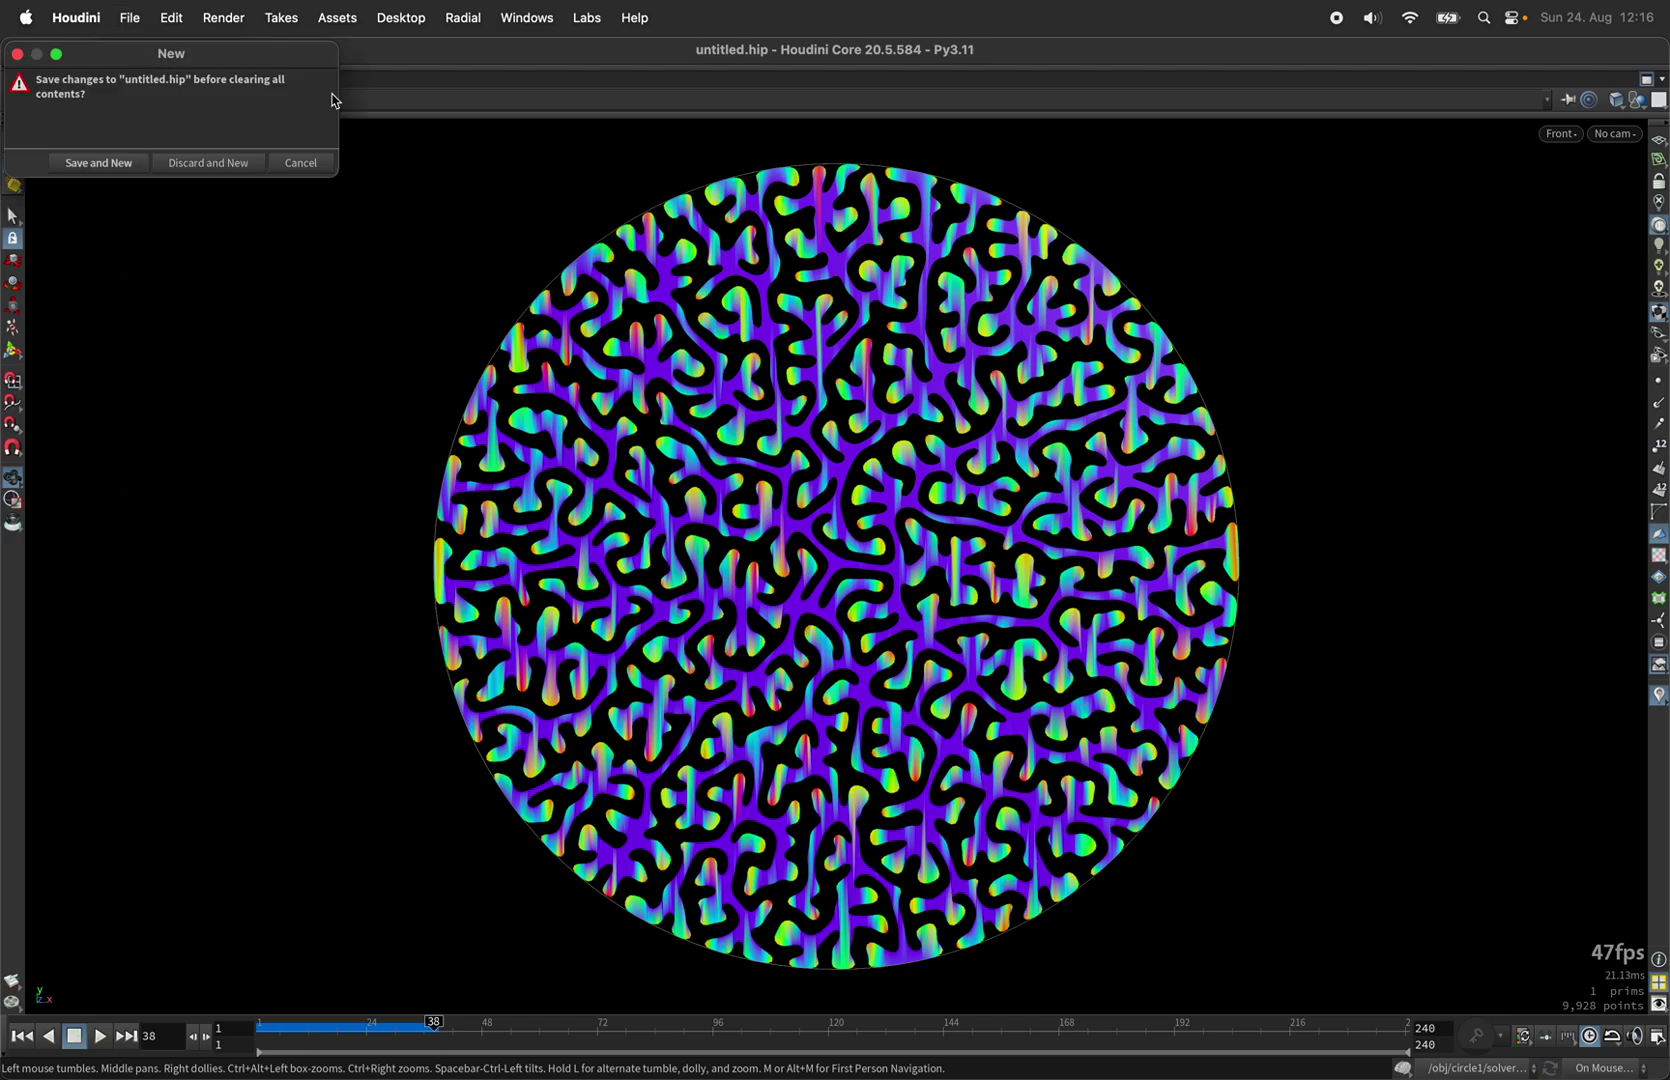
left_click(247, 161)
left_click(1647, 79)
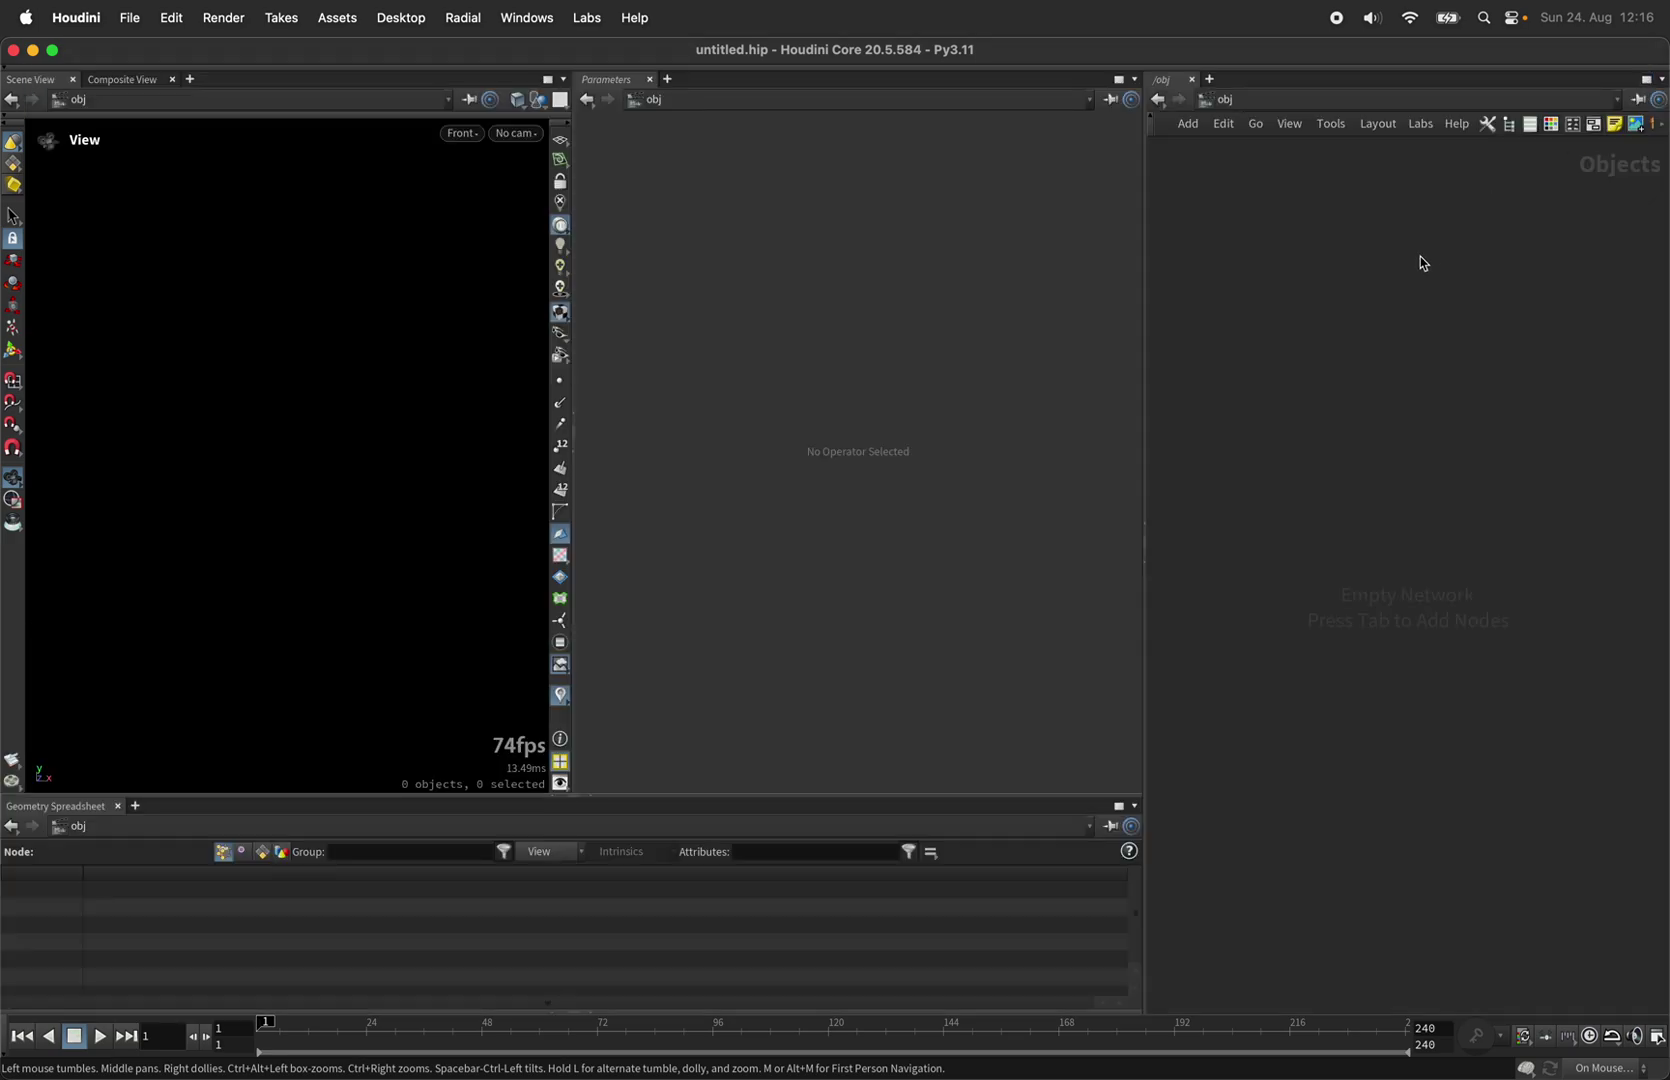
key("Tab")
type("ci")
key("Return")
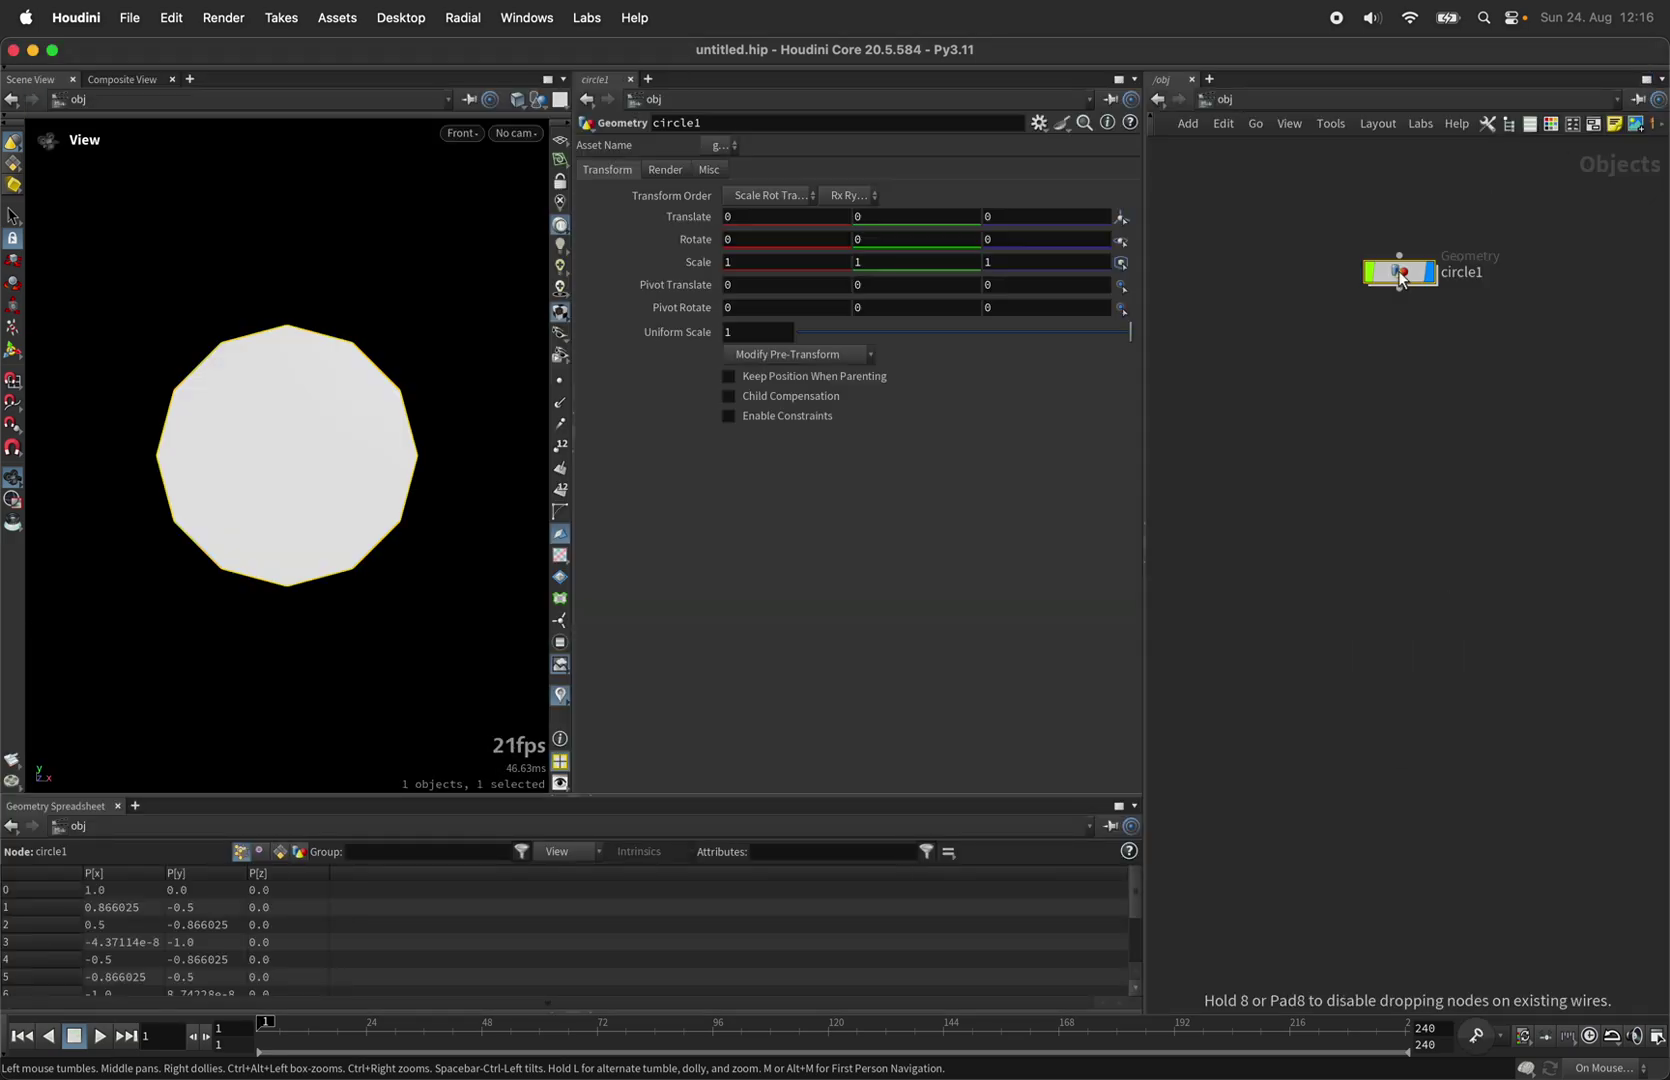
left_click(1399, 271)
Rename the circle node to base and give it 120 divisions.
key("F2")
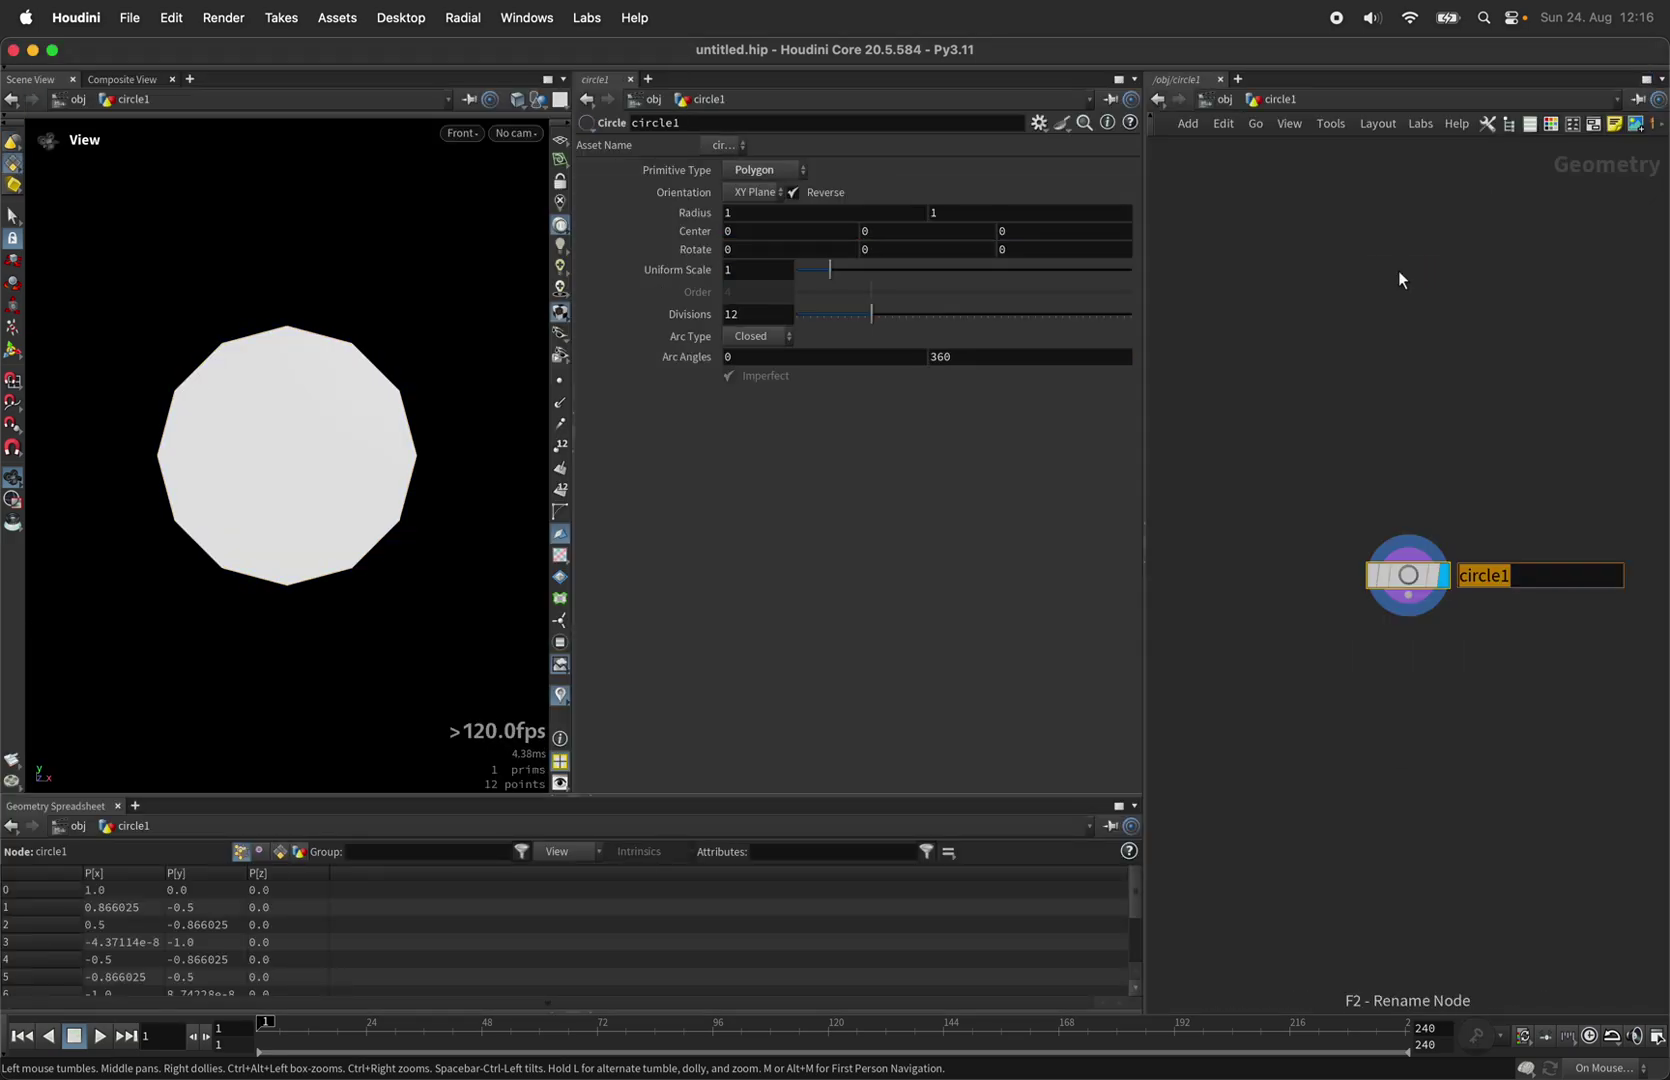
type("base")
key("Return")
left_click(760, 320)
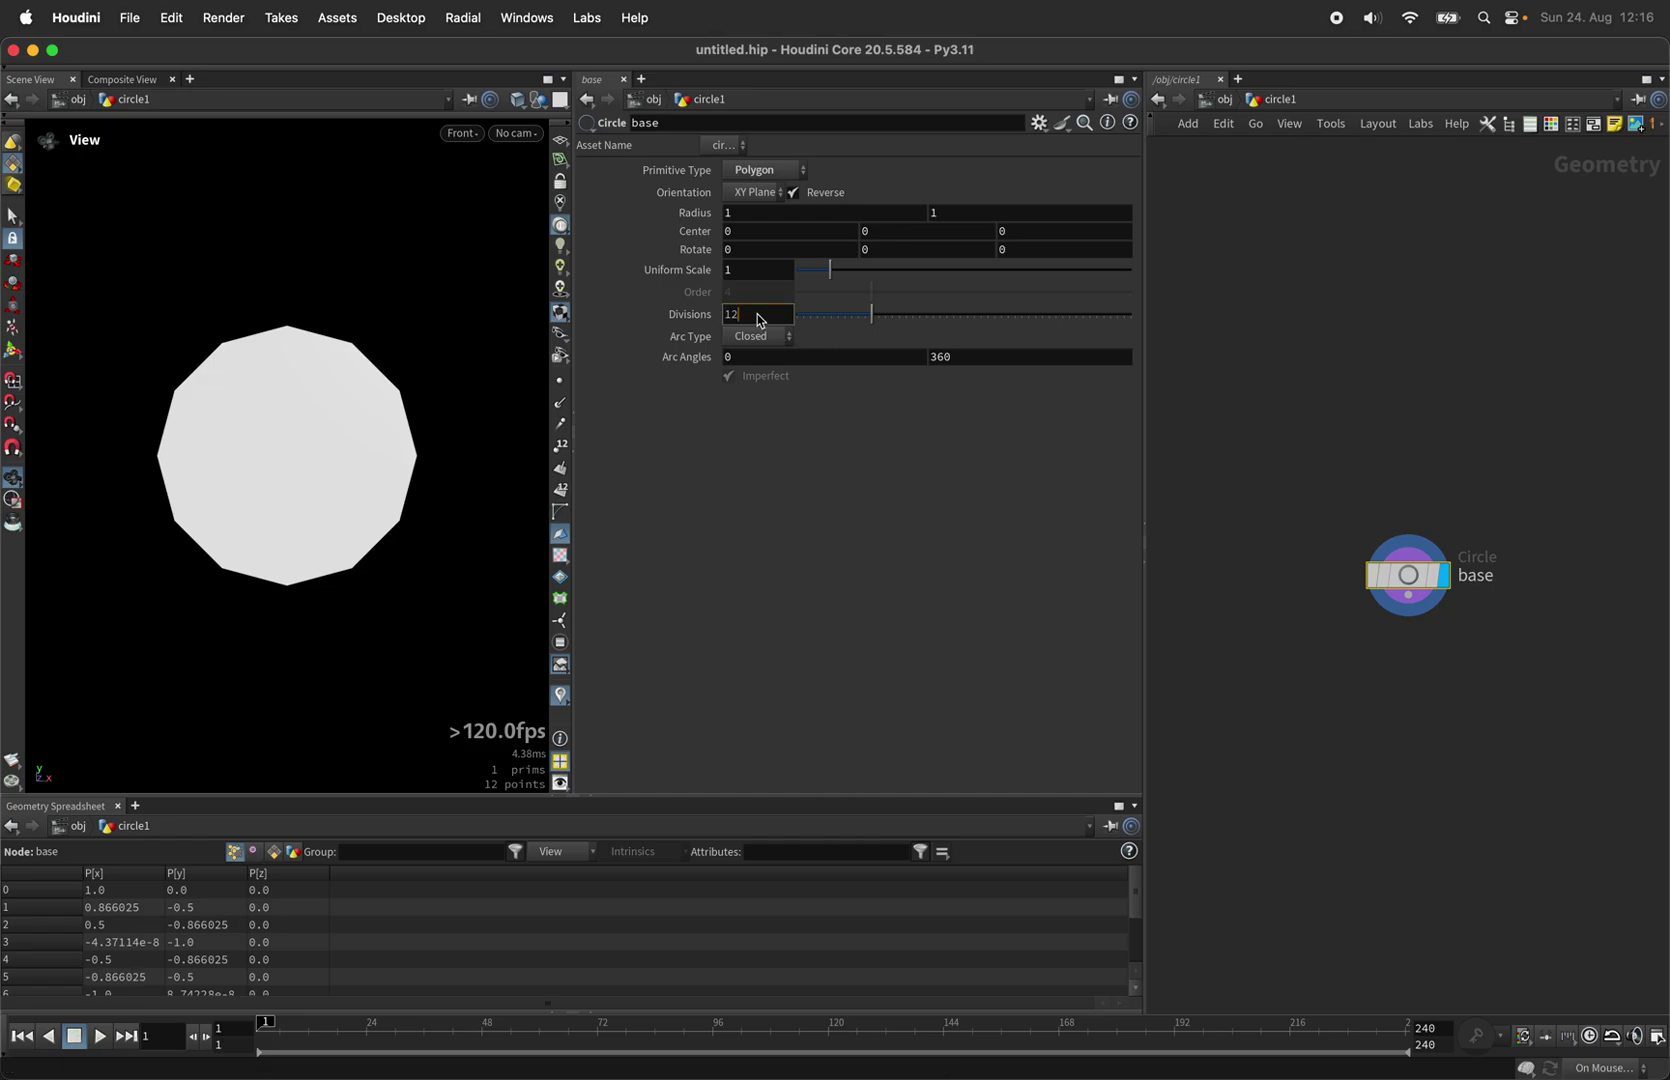
key("Return")
Add a second Circle node, circle1, to the network.
key("Tab")
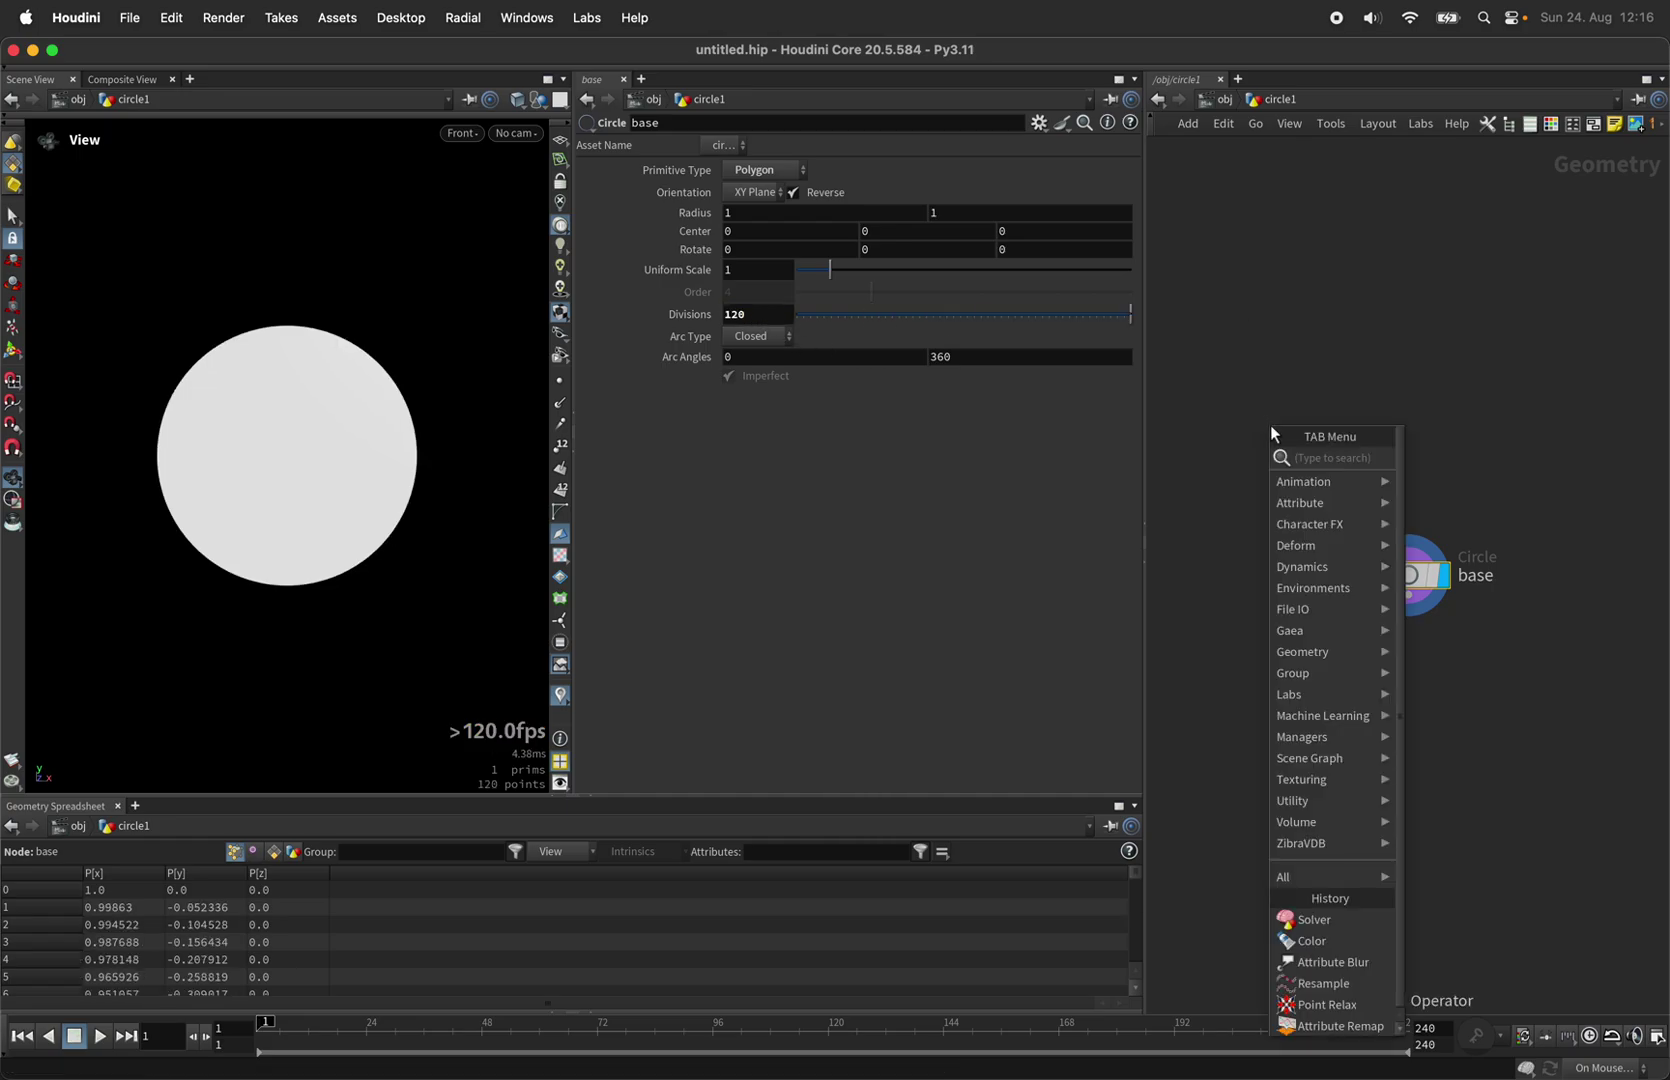
type("circle")
key("Return")
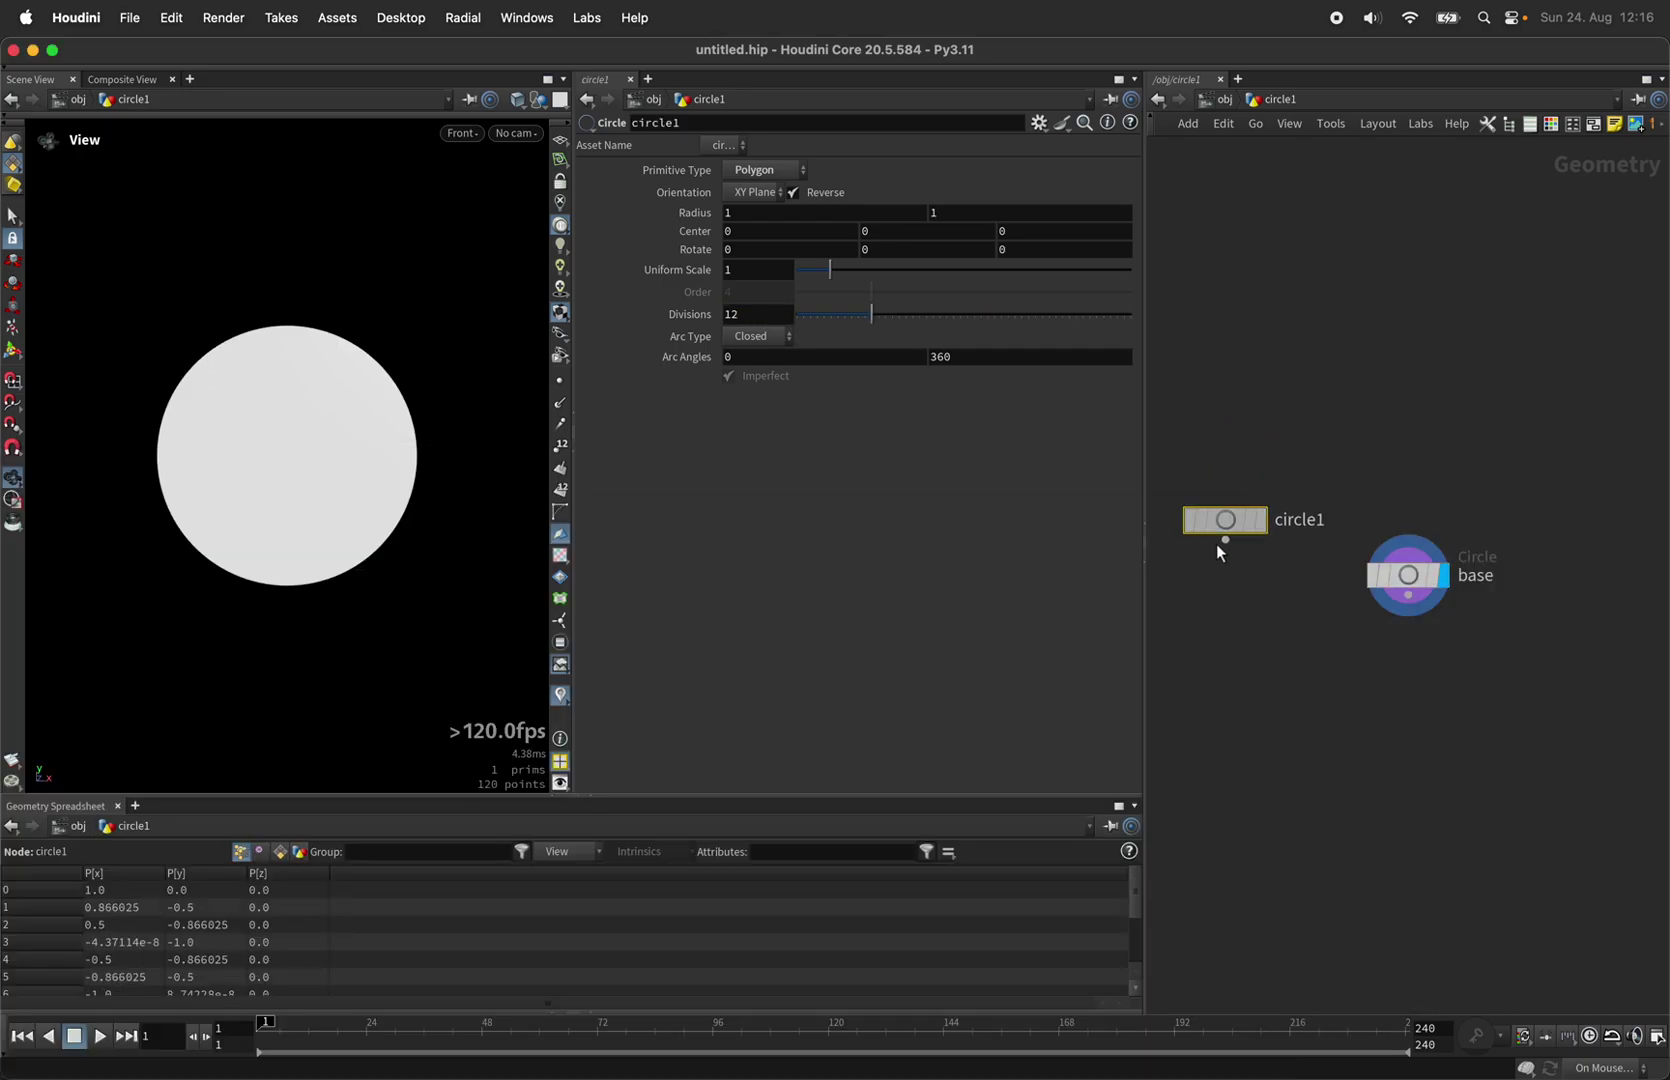
Place the new circle left of base, name it triangle, with 3 divisions and 0.1 uniform scale.
left_click(1201, 576)
double_click(1280, 578)
type("tr")
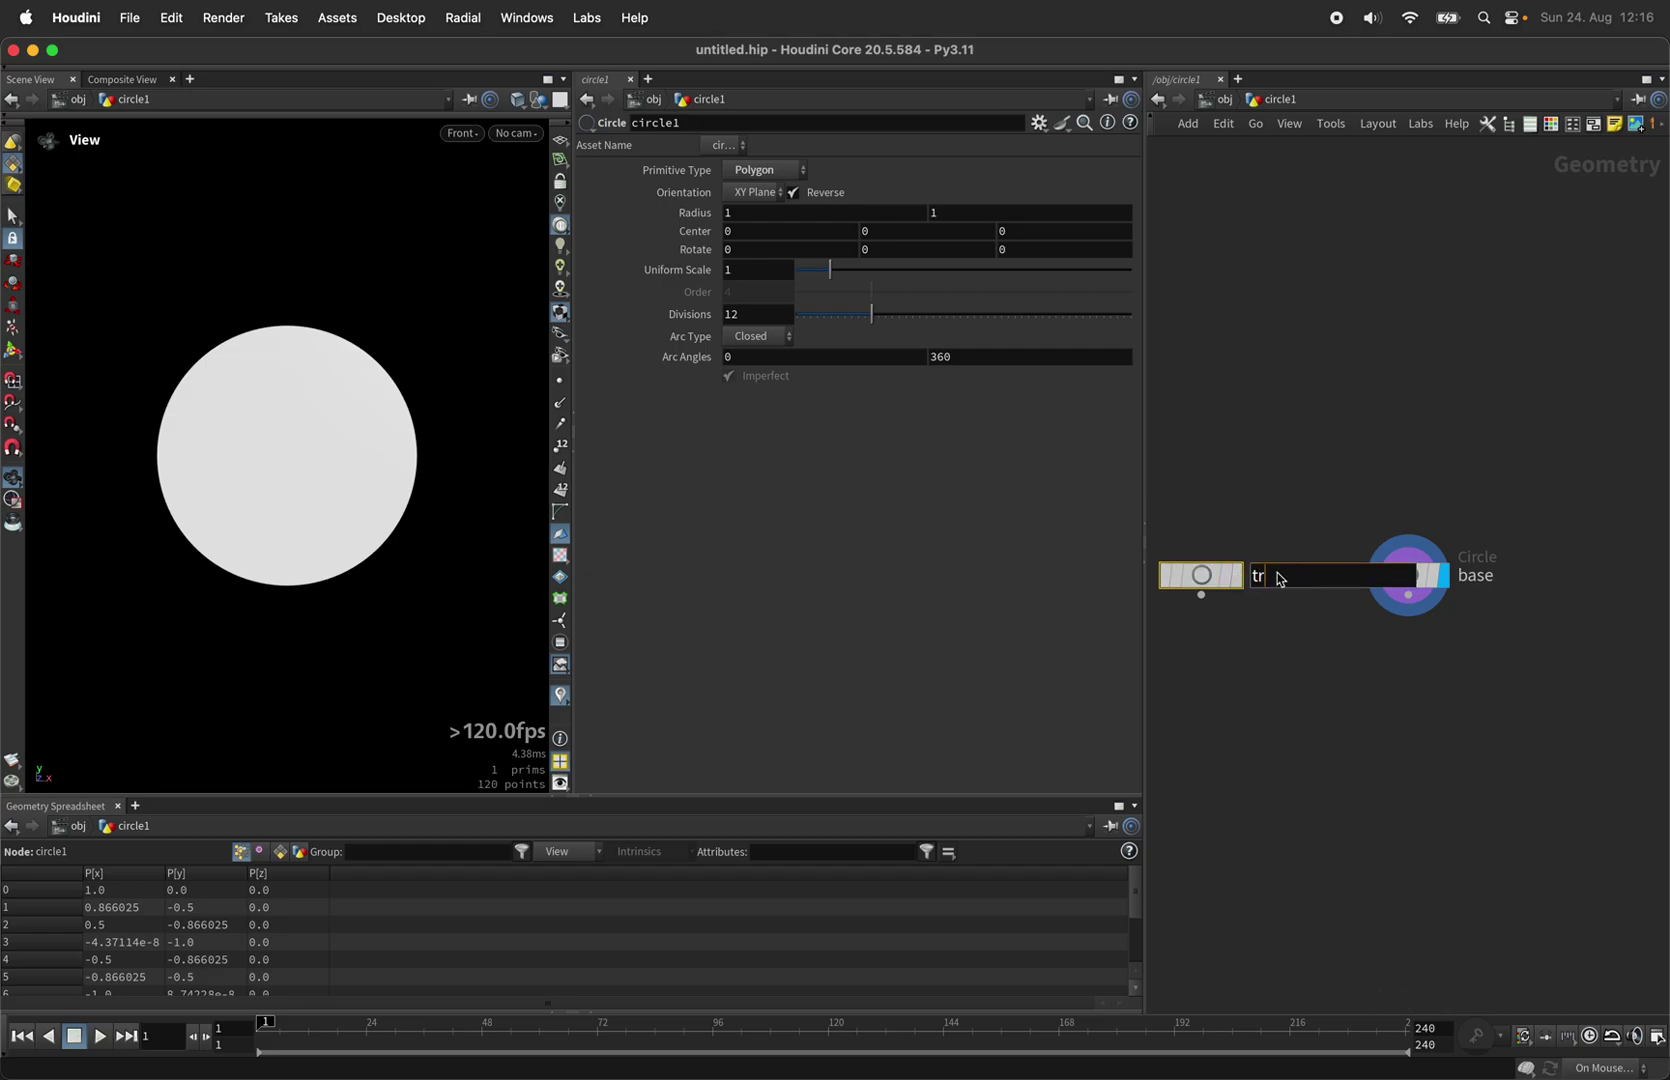
type("iangle")
key("Return")
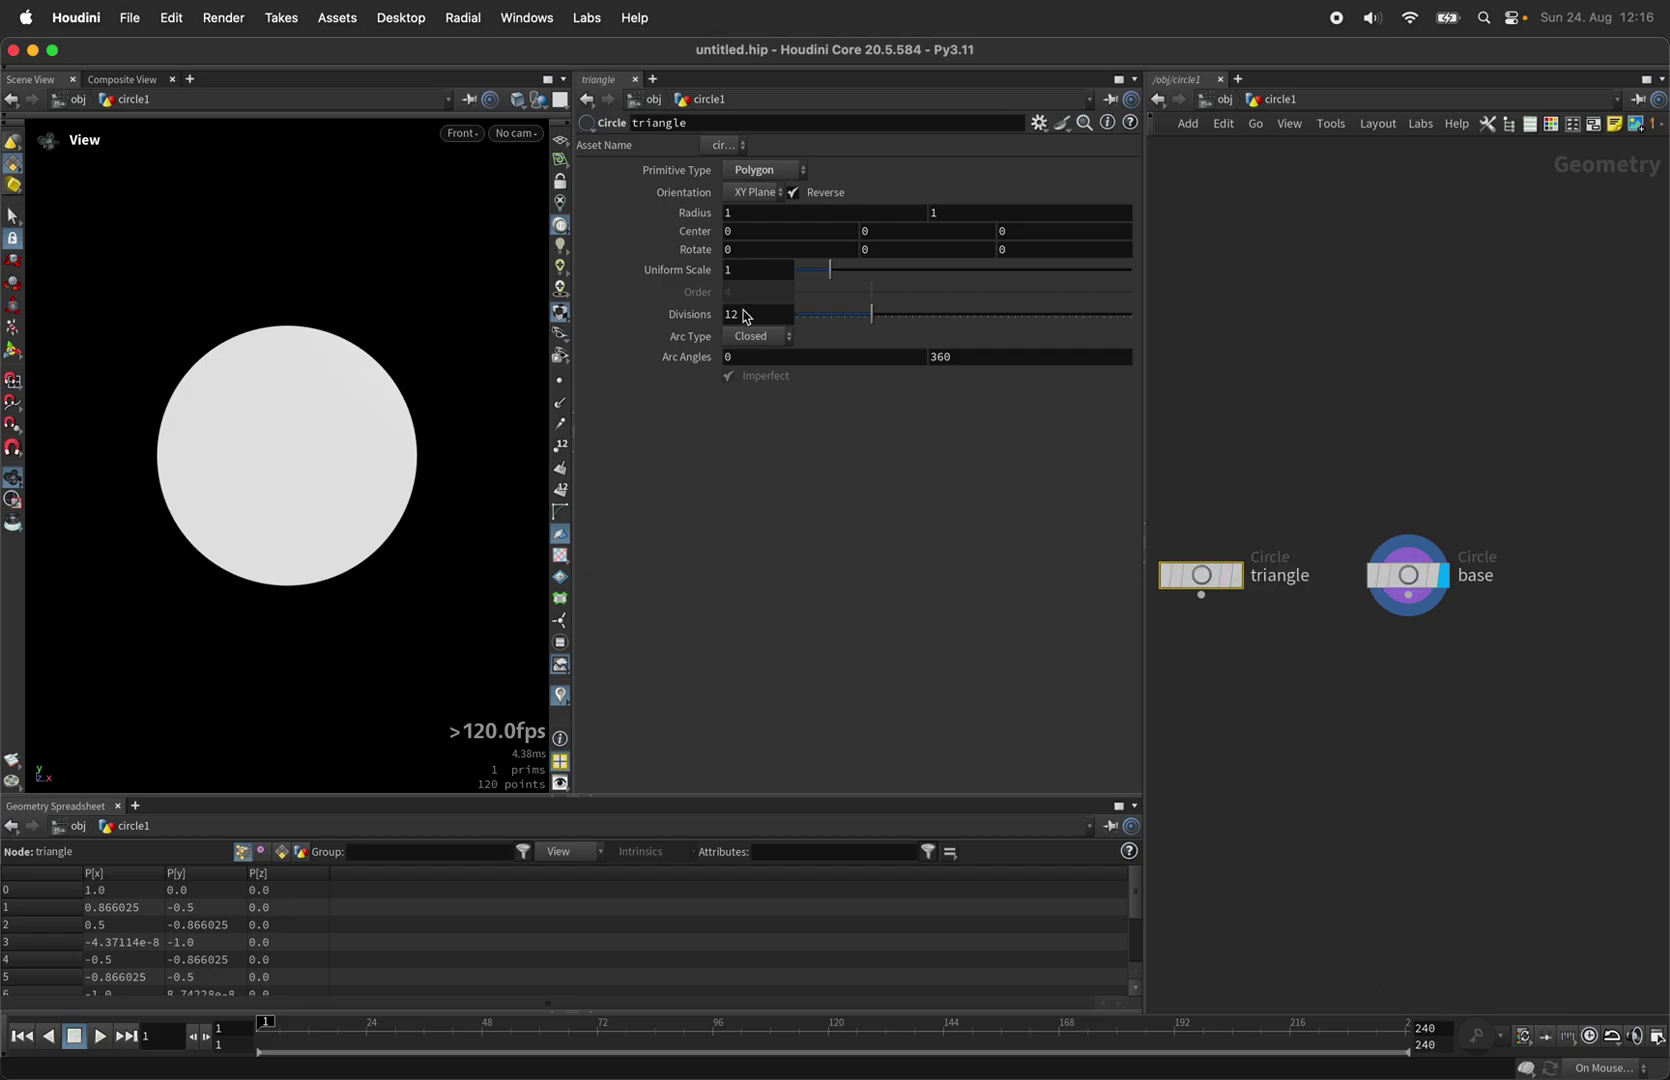
double_click(745, 316)
type("3")
key("Return")
double_click(746, 274)
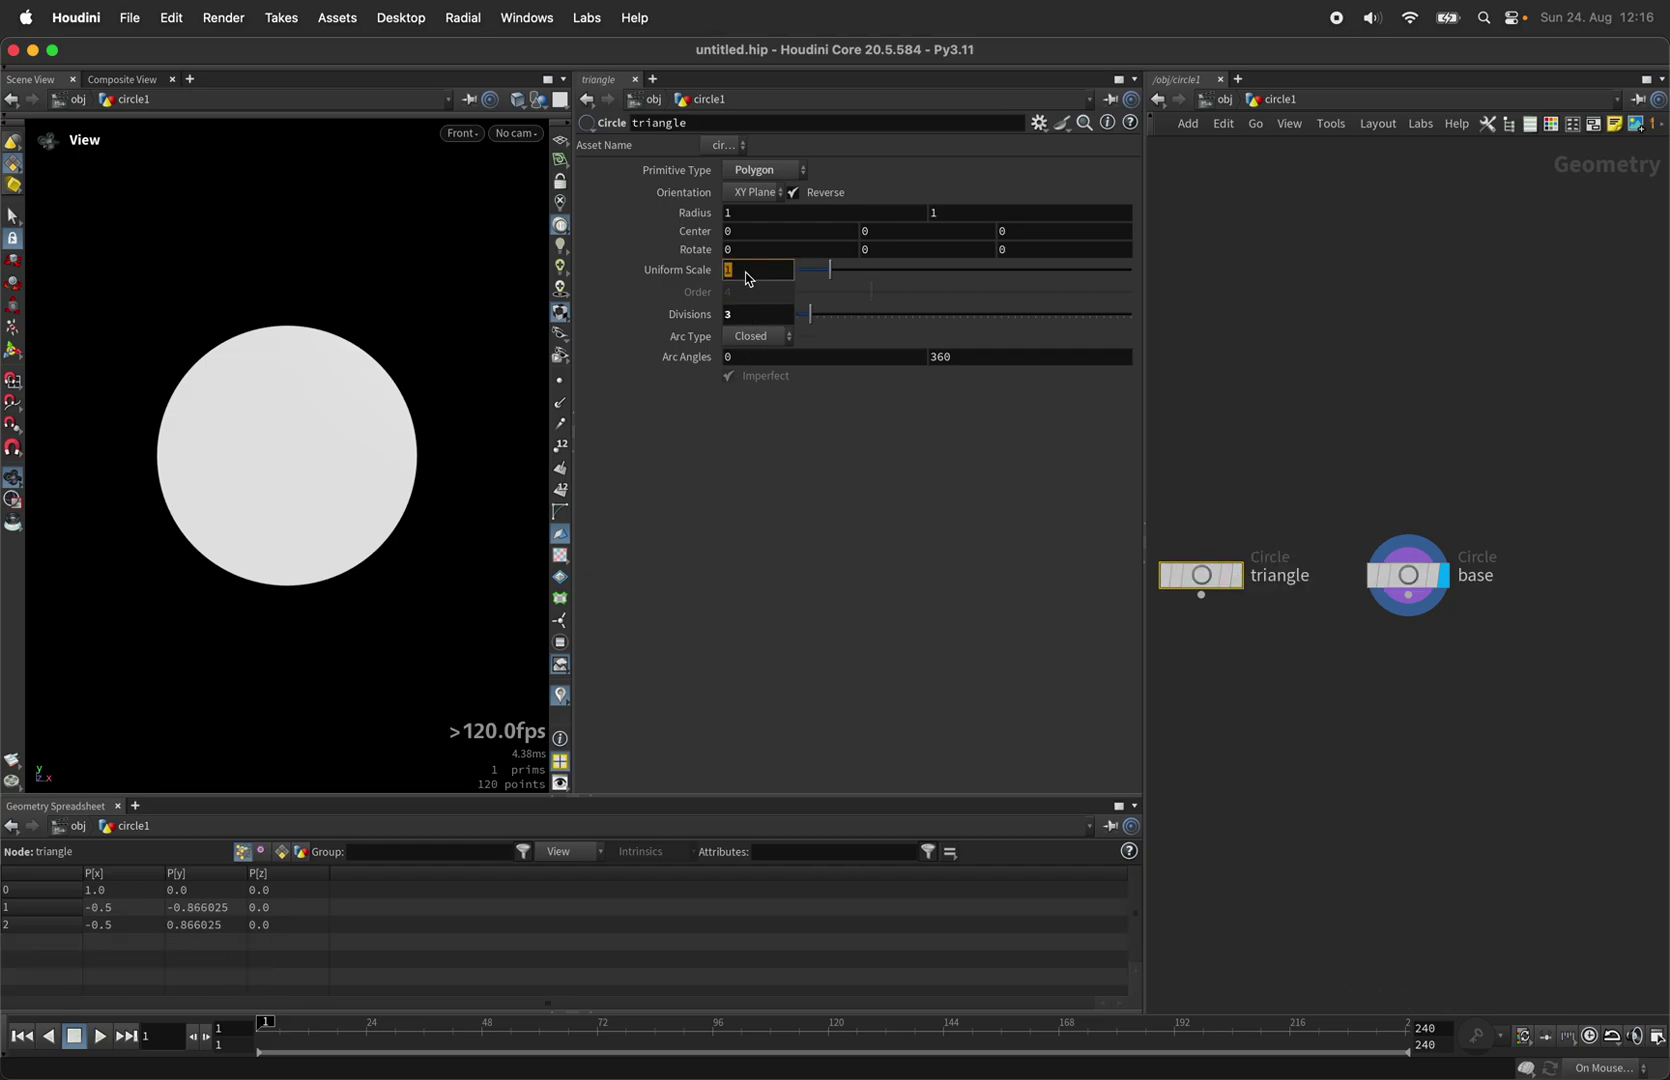
type(".1")
key("Return")
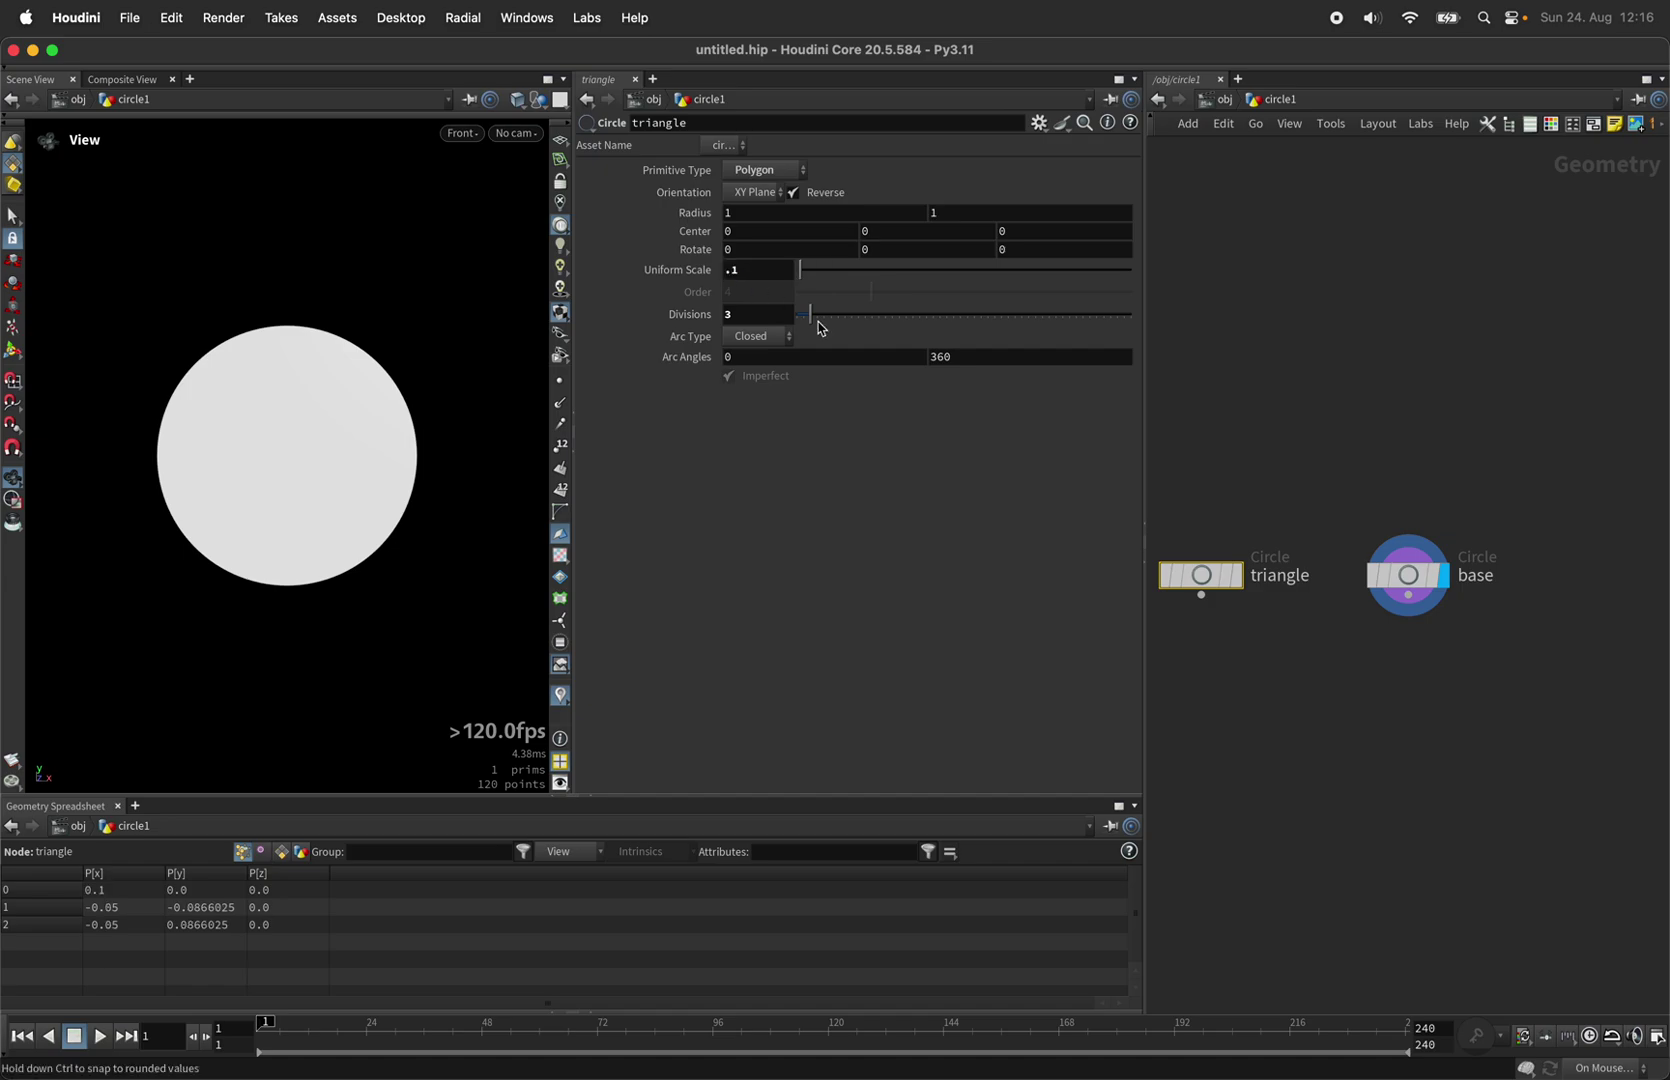
Display the triangle in the viewport with the base circle shown as a template.
left_click(1238, 575)
left_click(1432, 575)
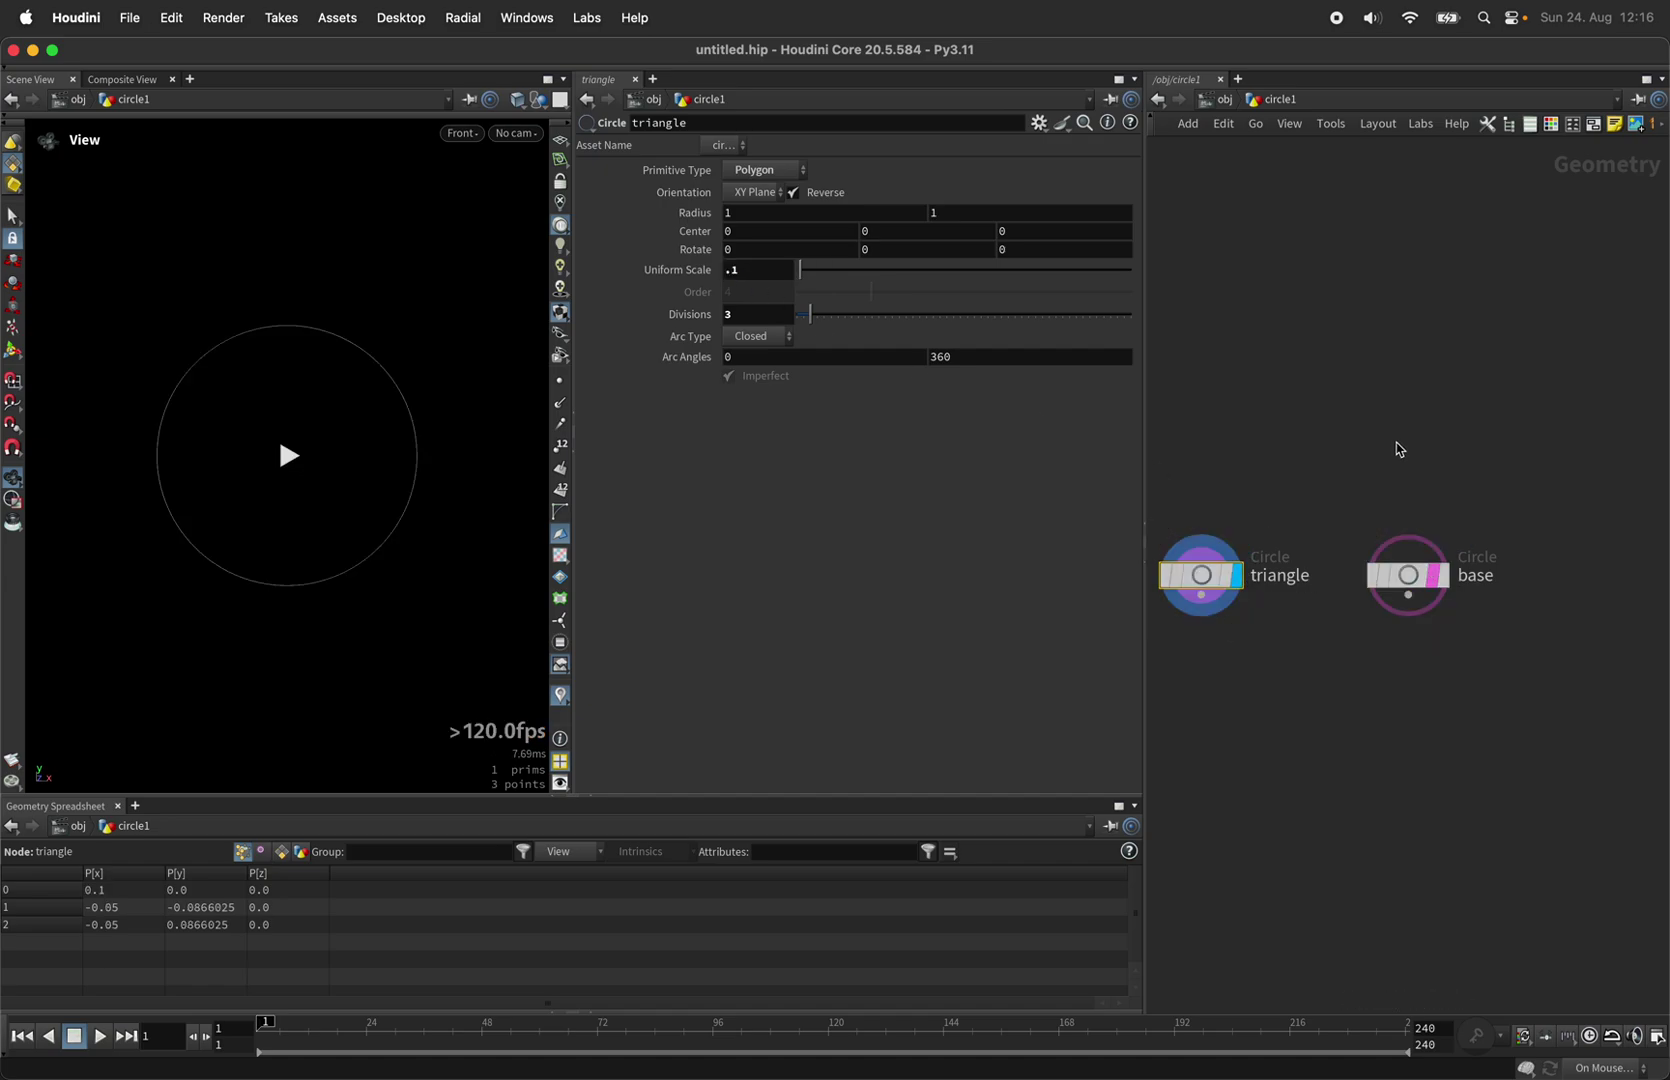
key("h")
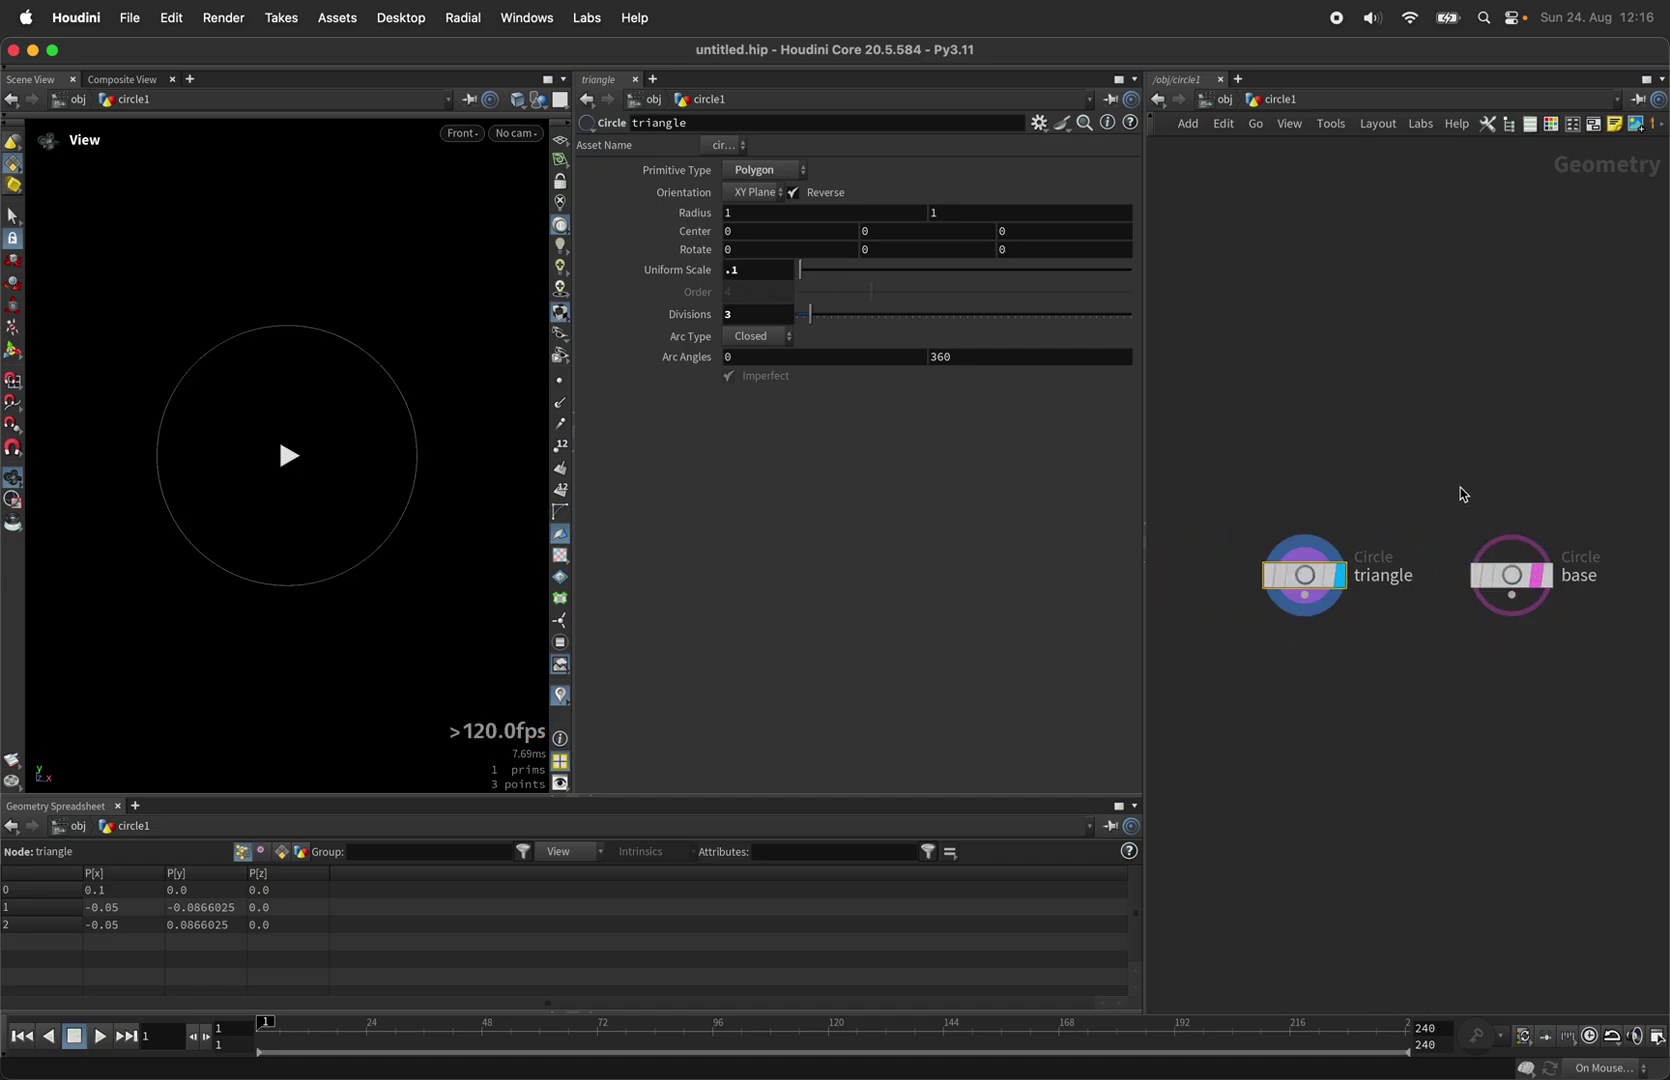
mouse_move(1318, 580)
scroll(1280, 266, "down", 2)
scroll(1308, 592, "up", 3)
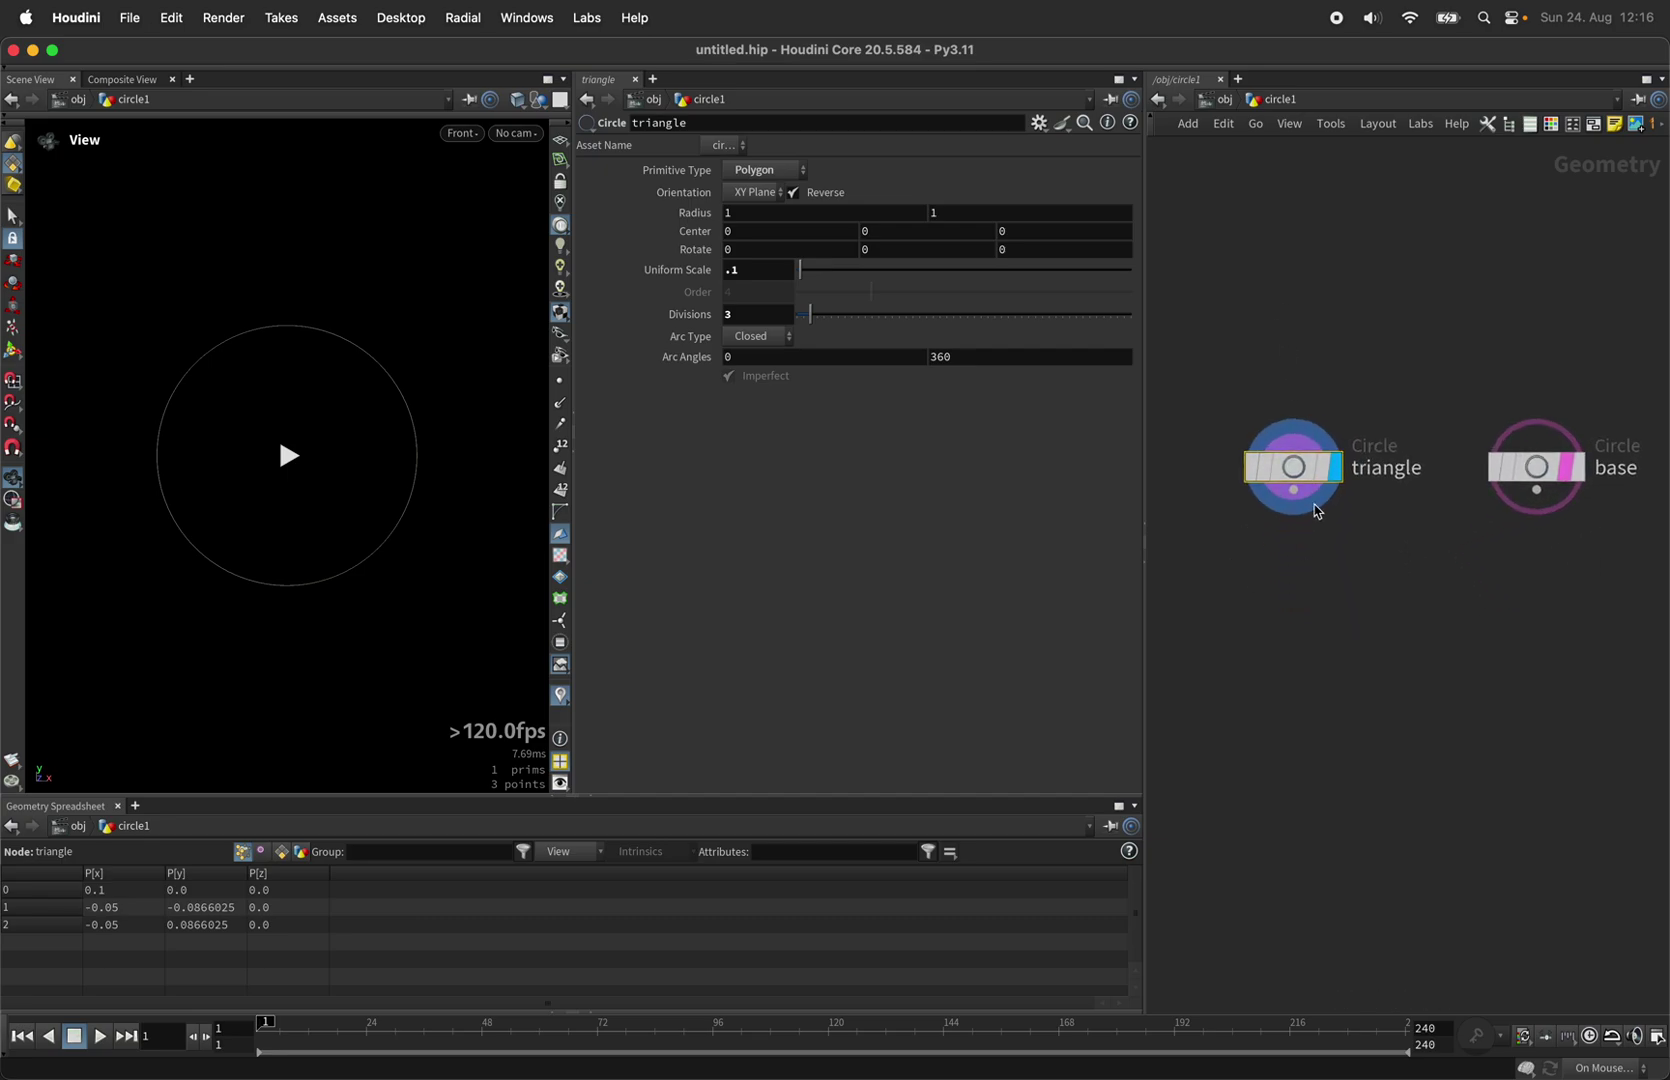
Add a For-Loop with Feedback below triangle and move repeat_end1 lower.
key("Tab")
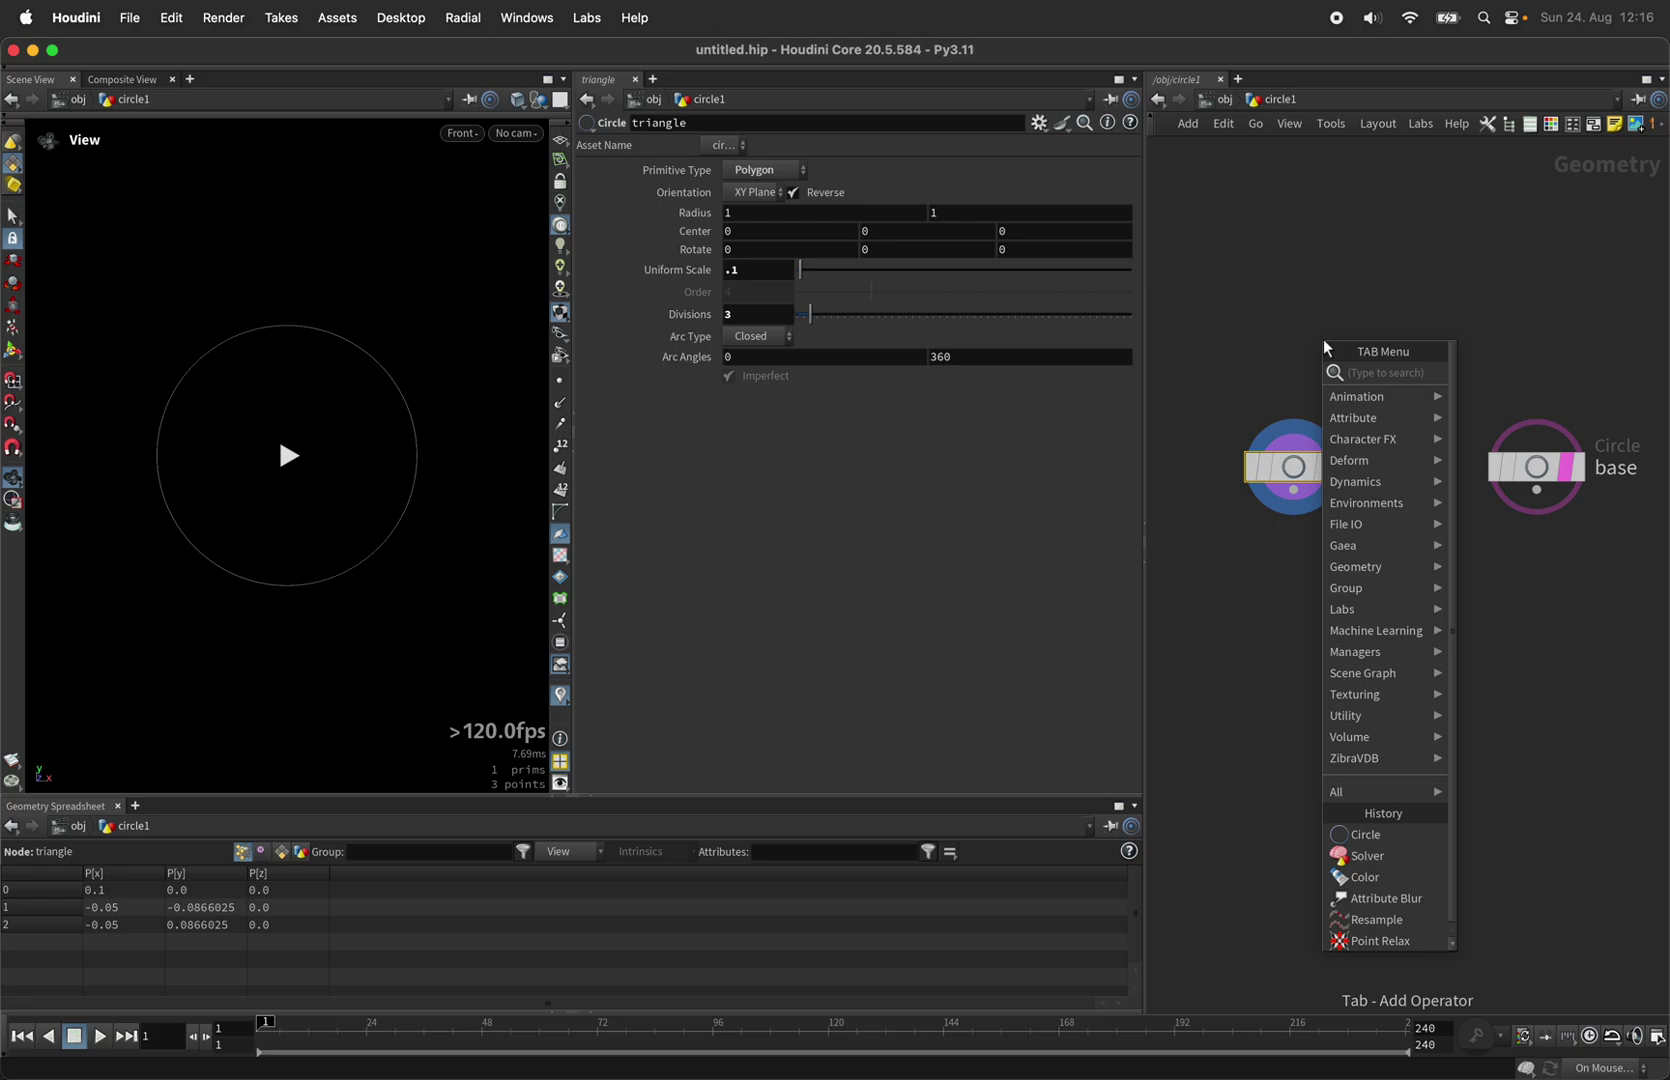
type("forlo")
key("Return")
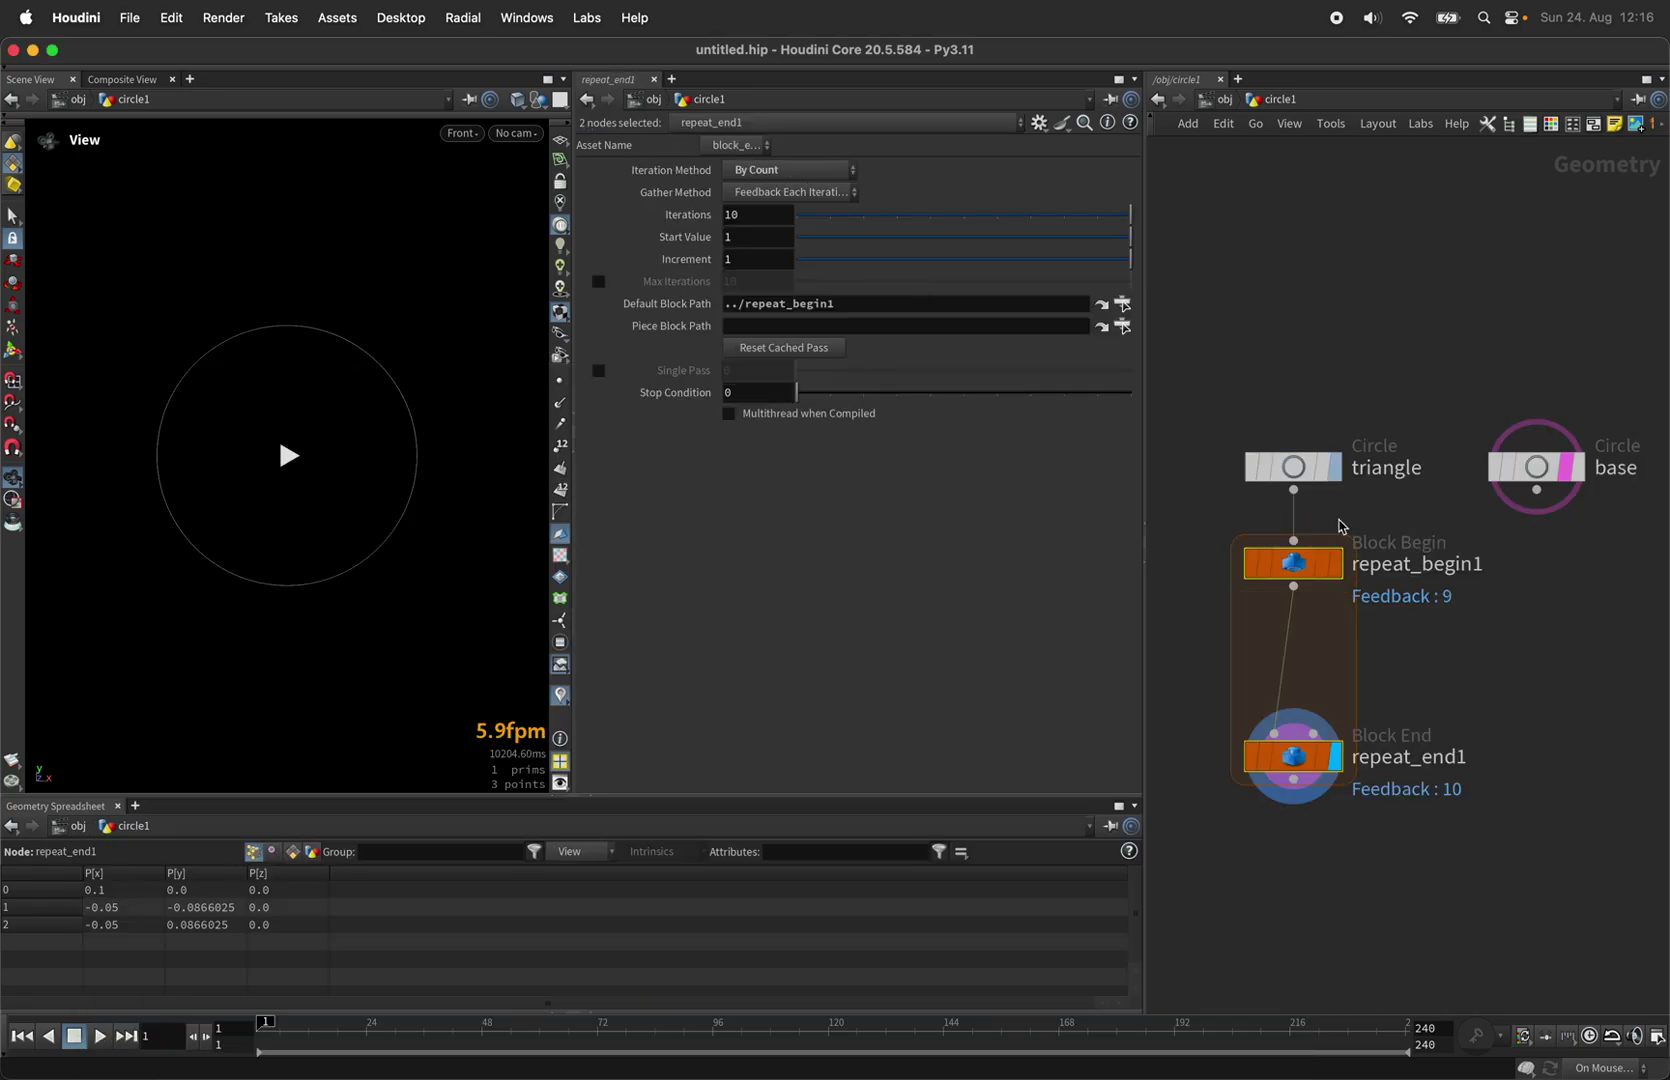
left_click_drag(1328, 732, 1328, 878)
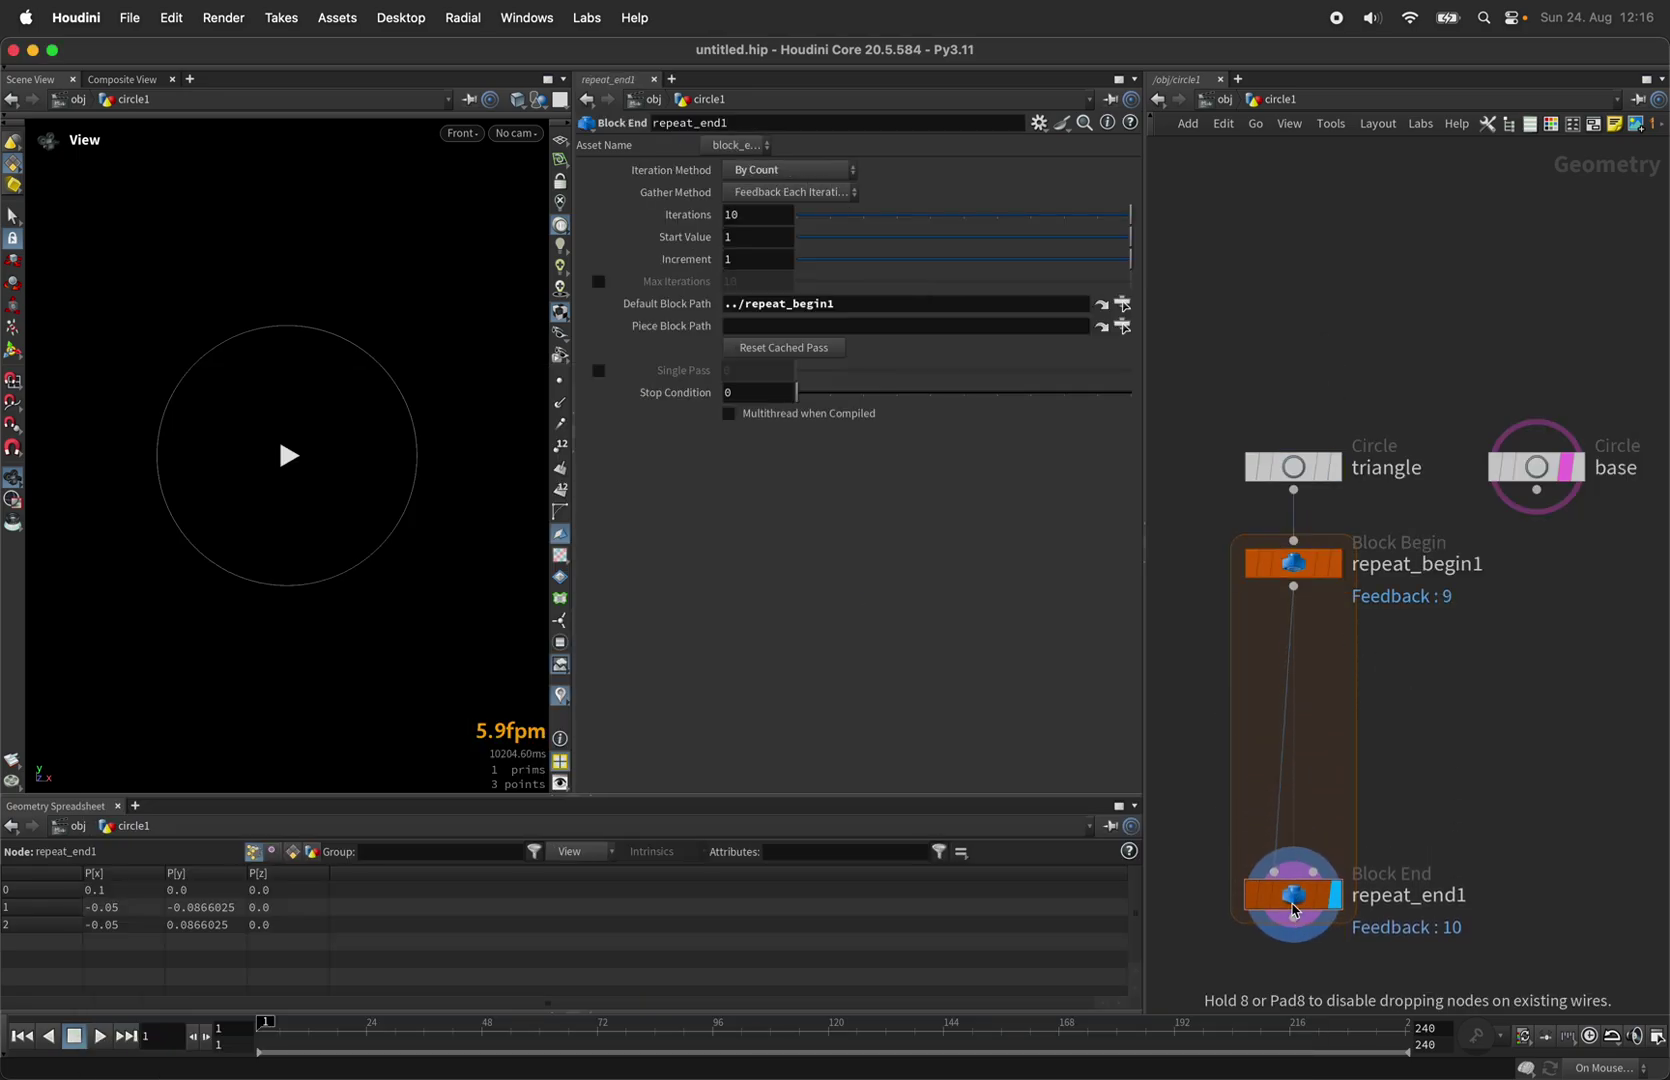
scroll(1308, 656, "down", 3)
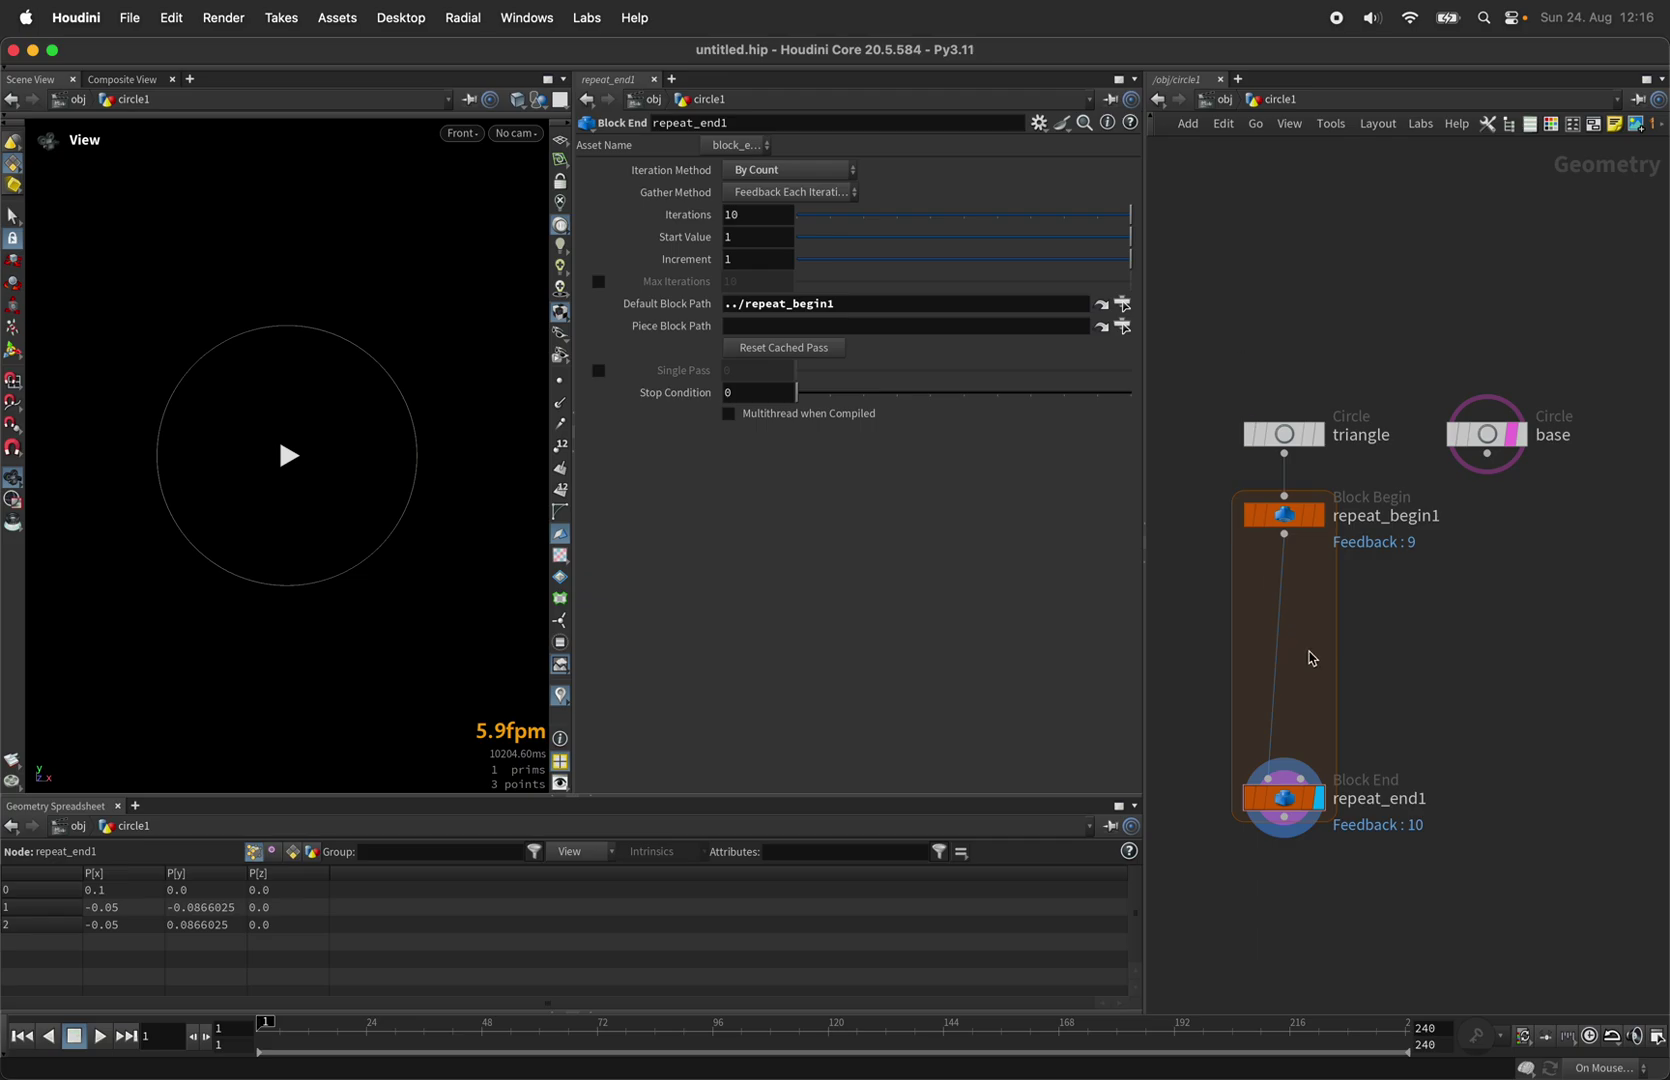
Add a Measure node between repeat_begin1 and repeat_end1.
key("Tab")
type("measu")
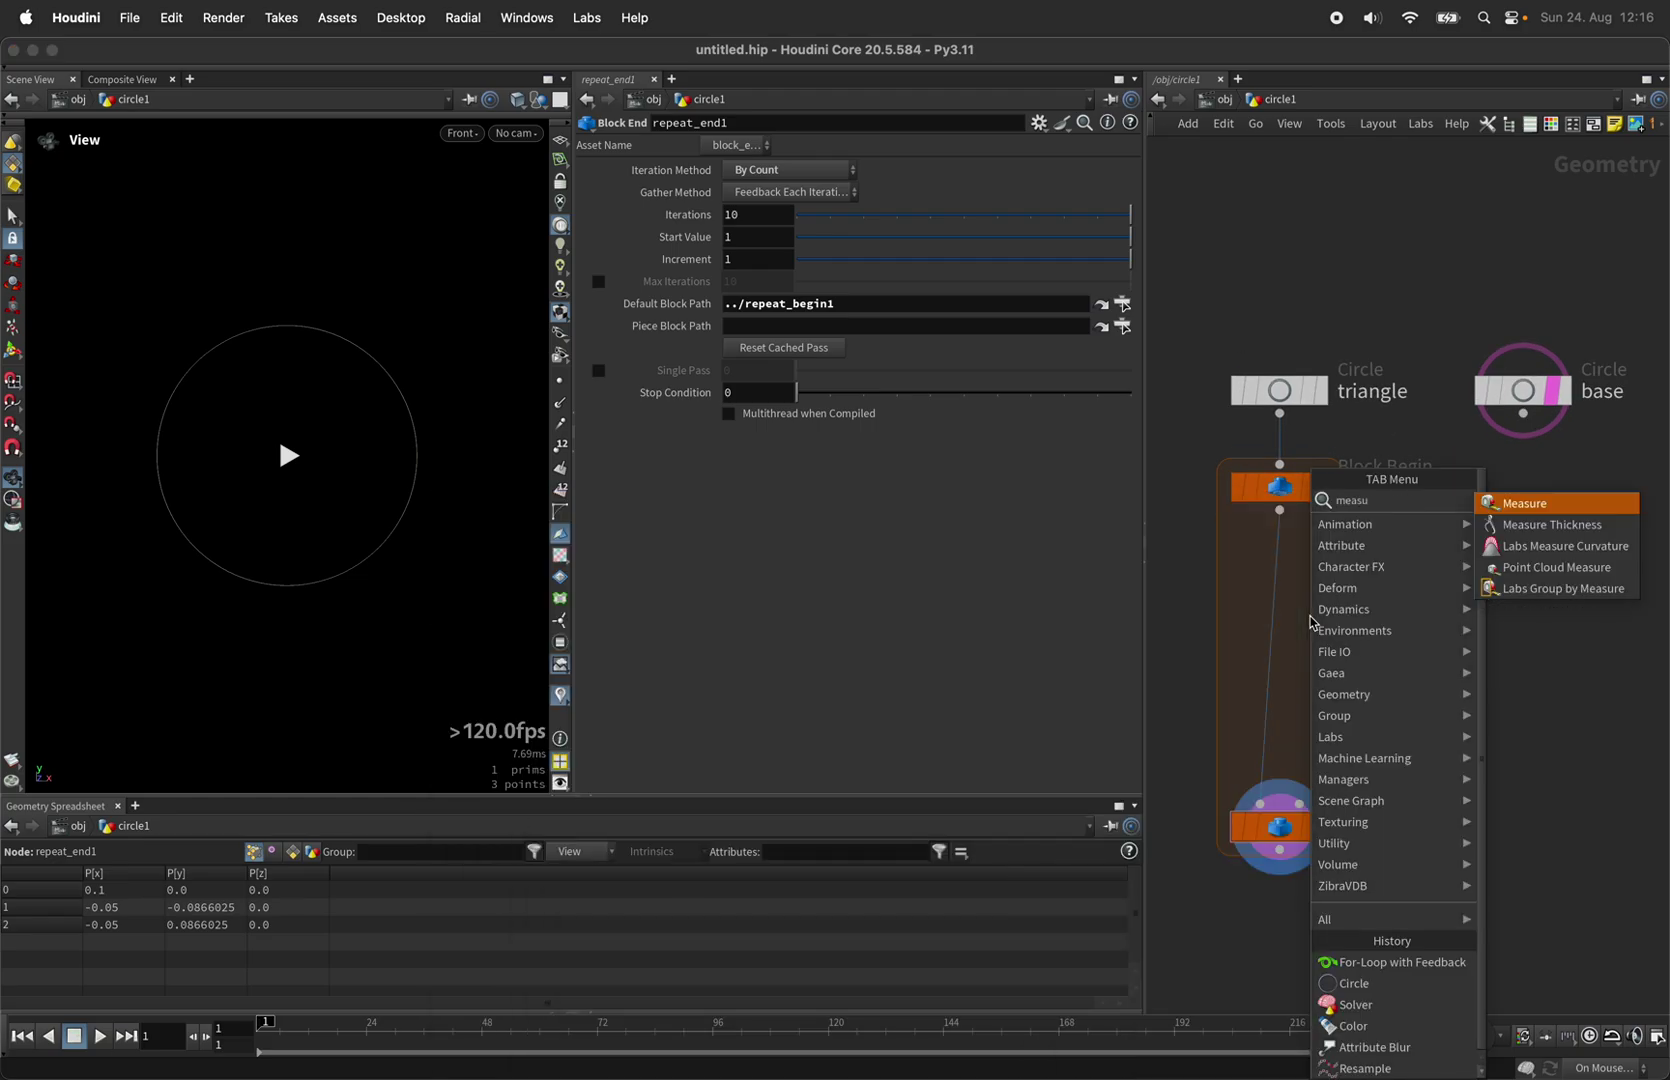
key("Return")
left_click(1310, 592)
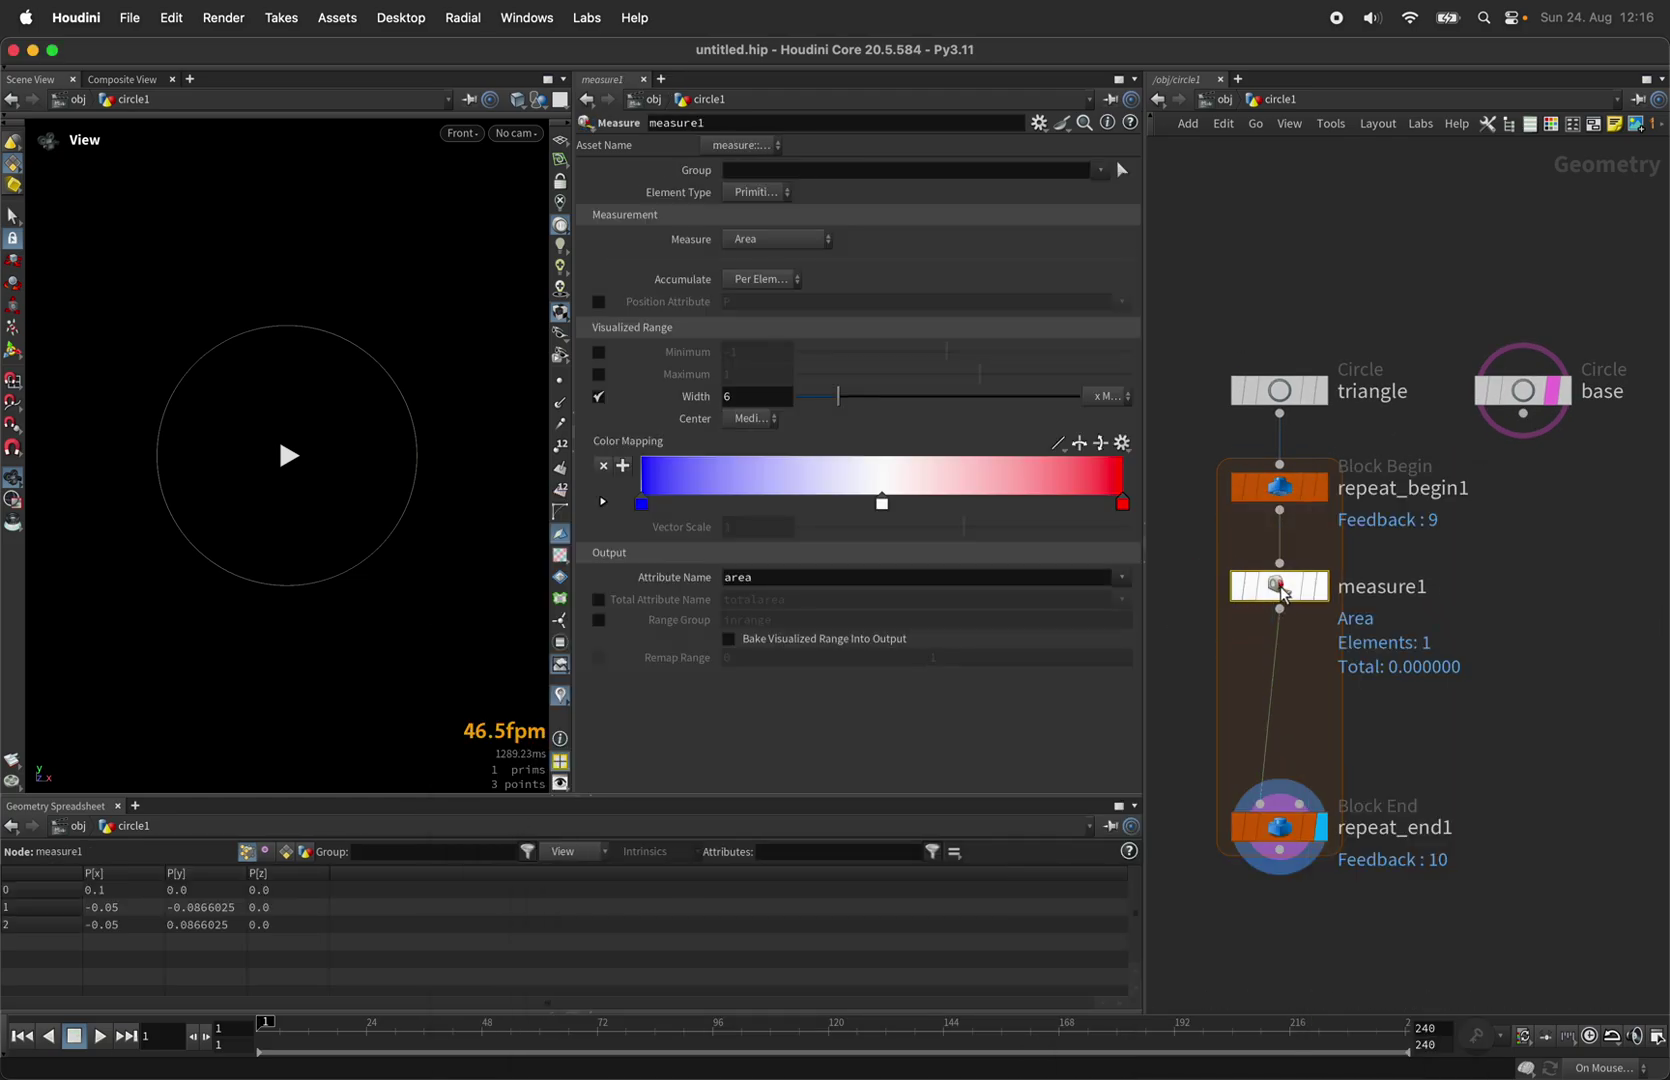
Set measure1 to per-point Gaussian curvature, then move repeat_end1 further down.
left_click(785, 193)
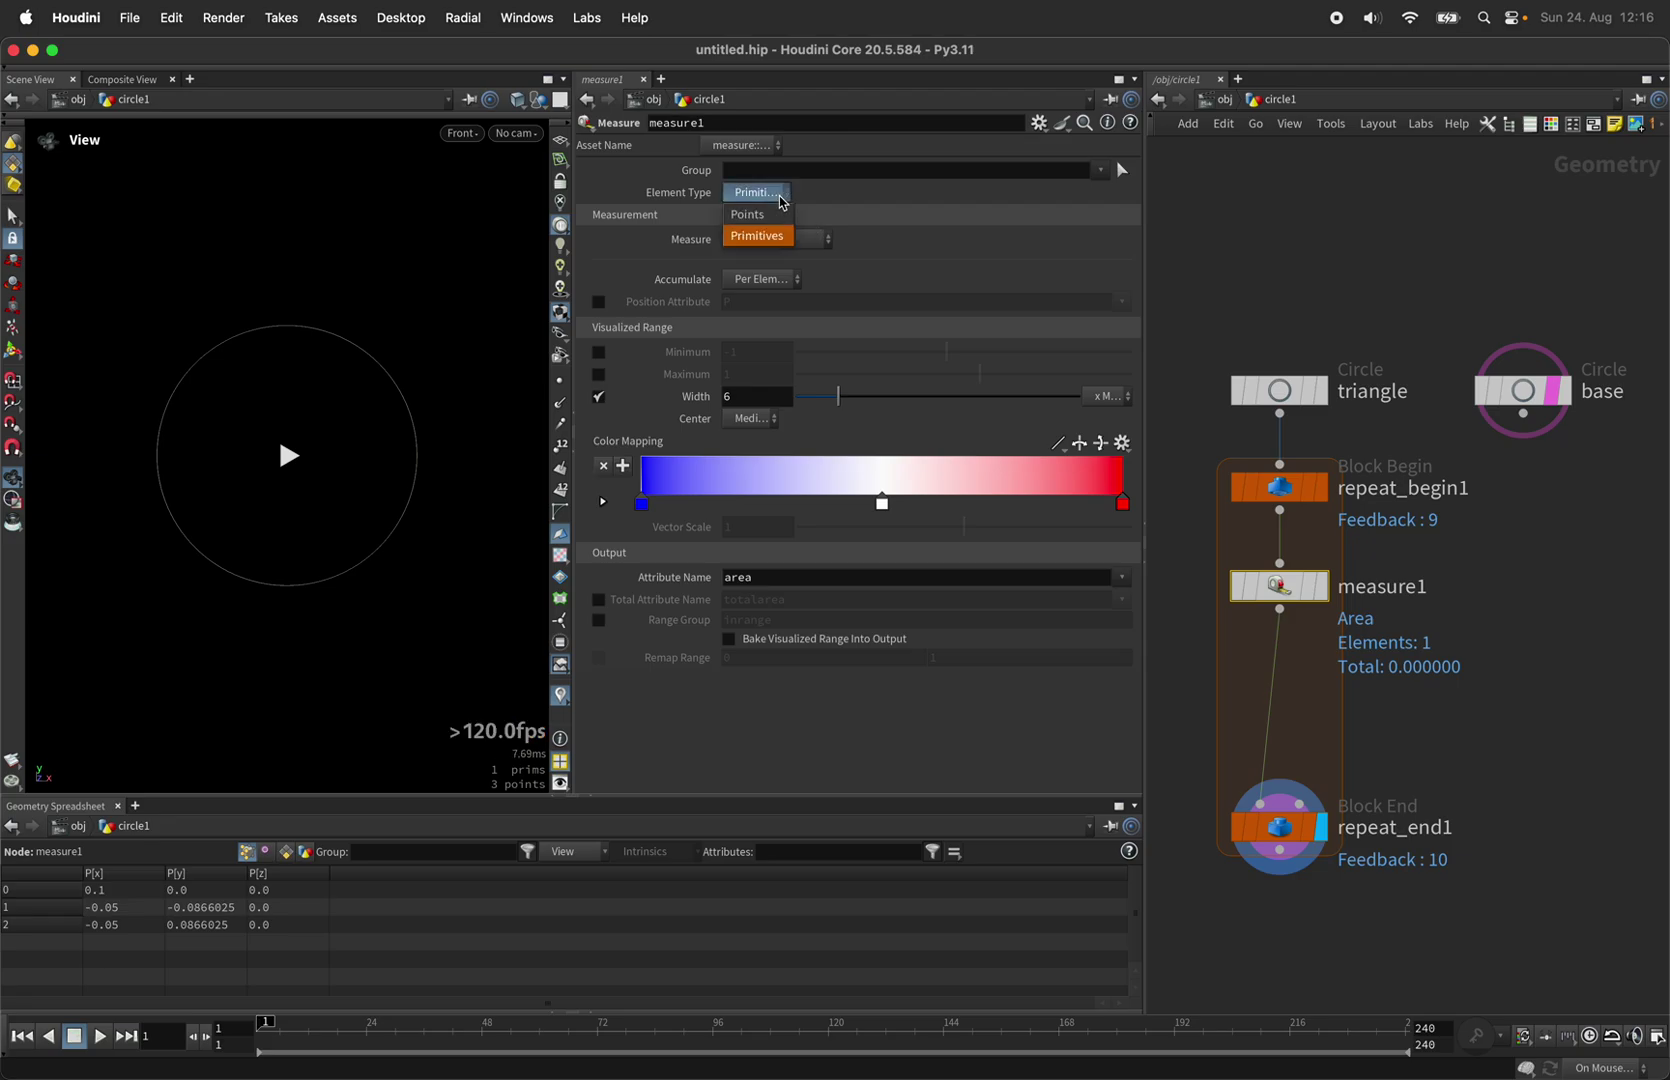
left_click(758, 221)
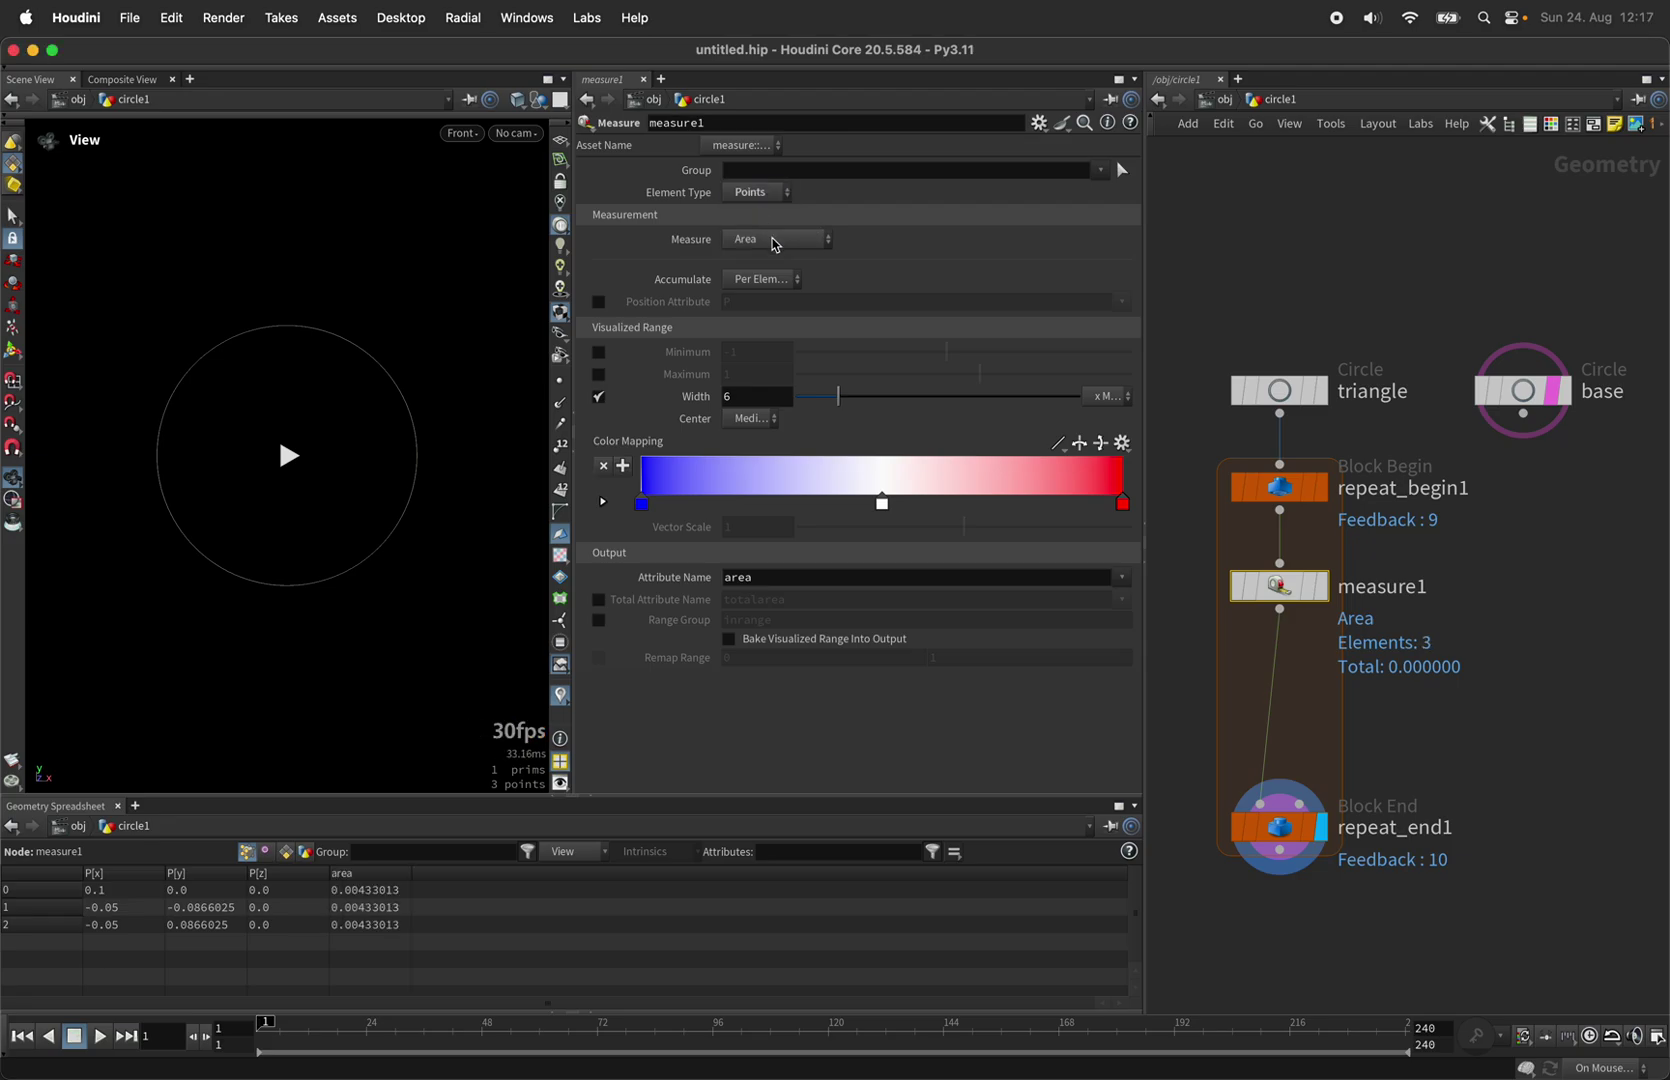
left_click(773, 244)
left_click(787, 360)
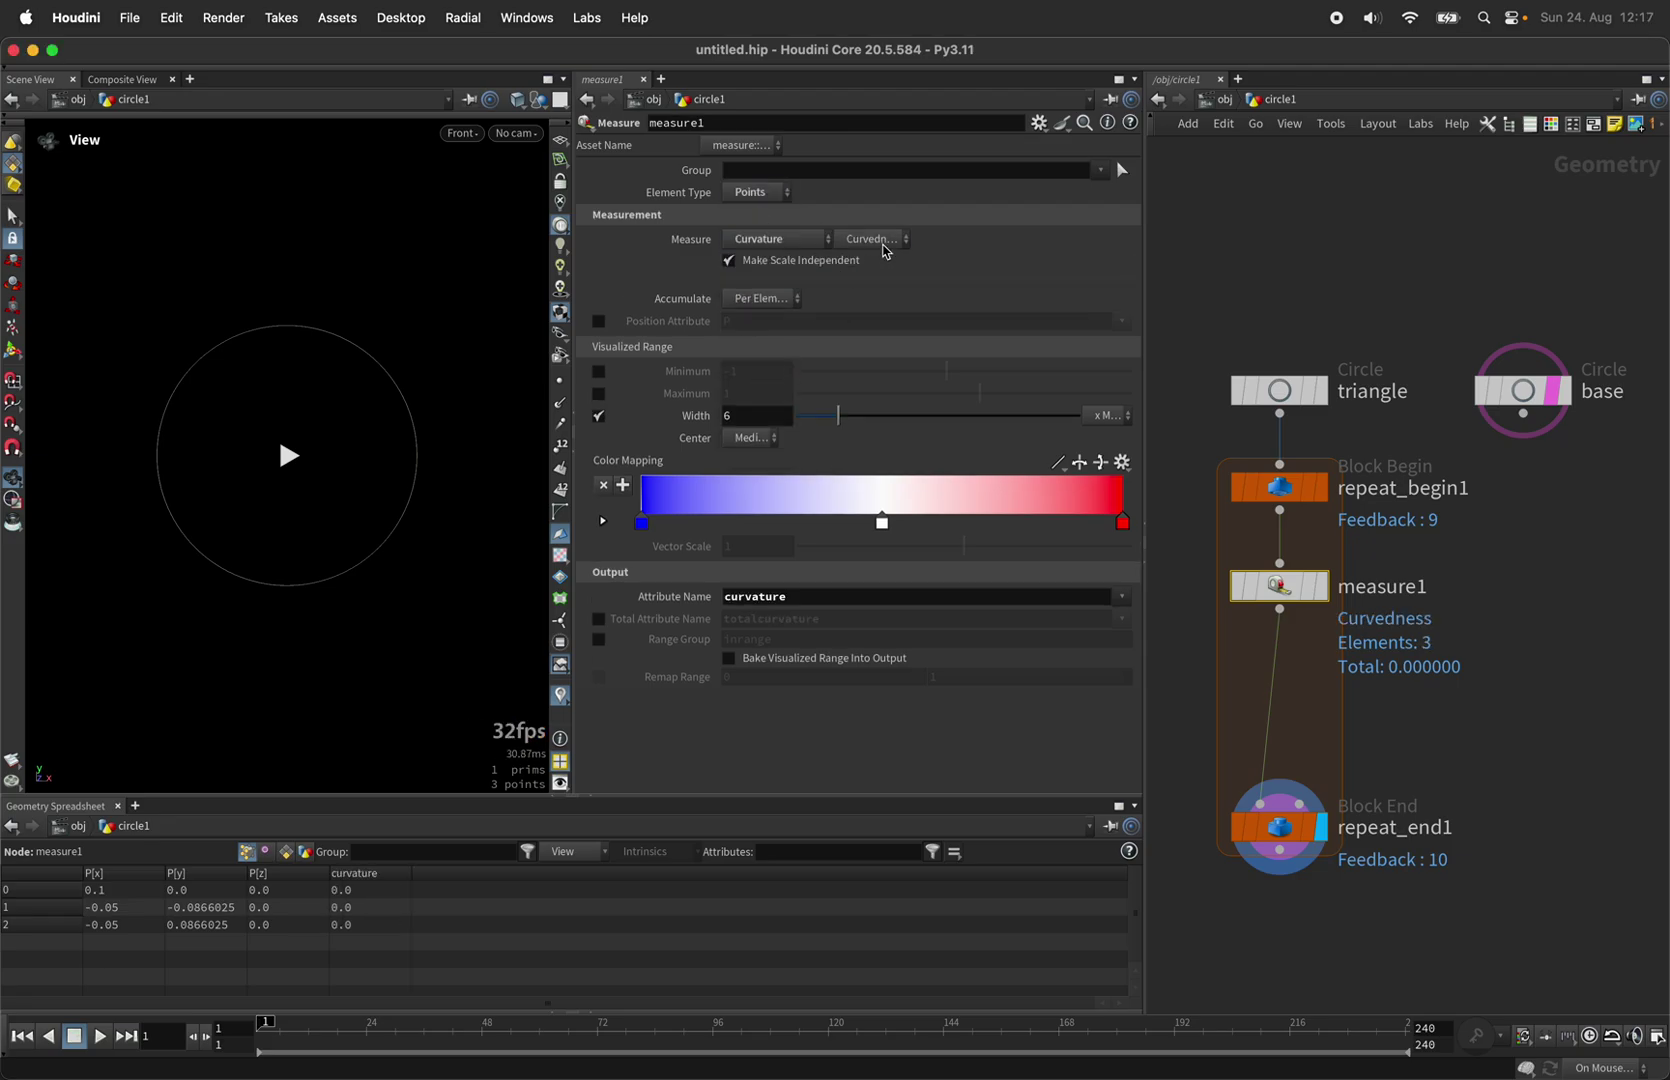
left_click(872, 240)
left_click(868, 264)
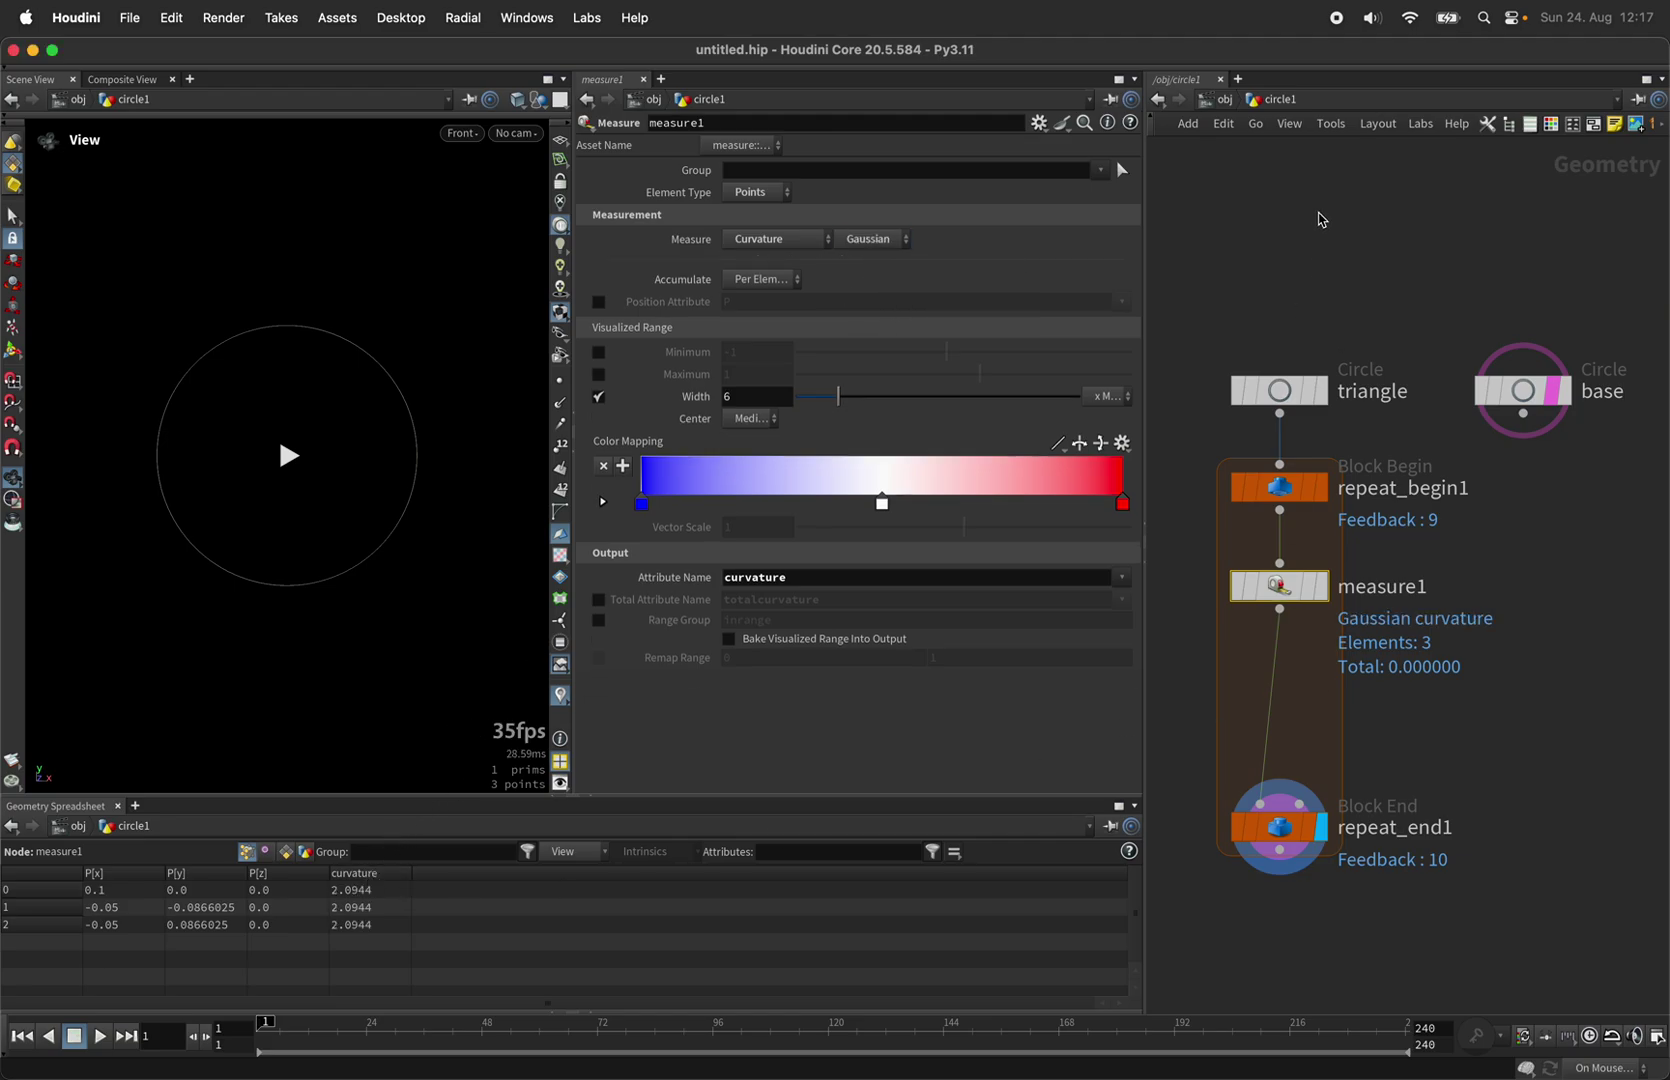
scroll(1320, 219, "down", 1)
scroll(1405, 700, "up", 1)
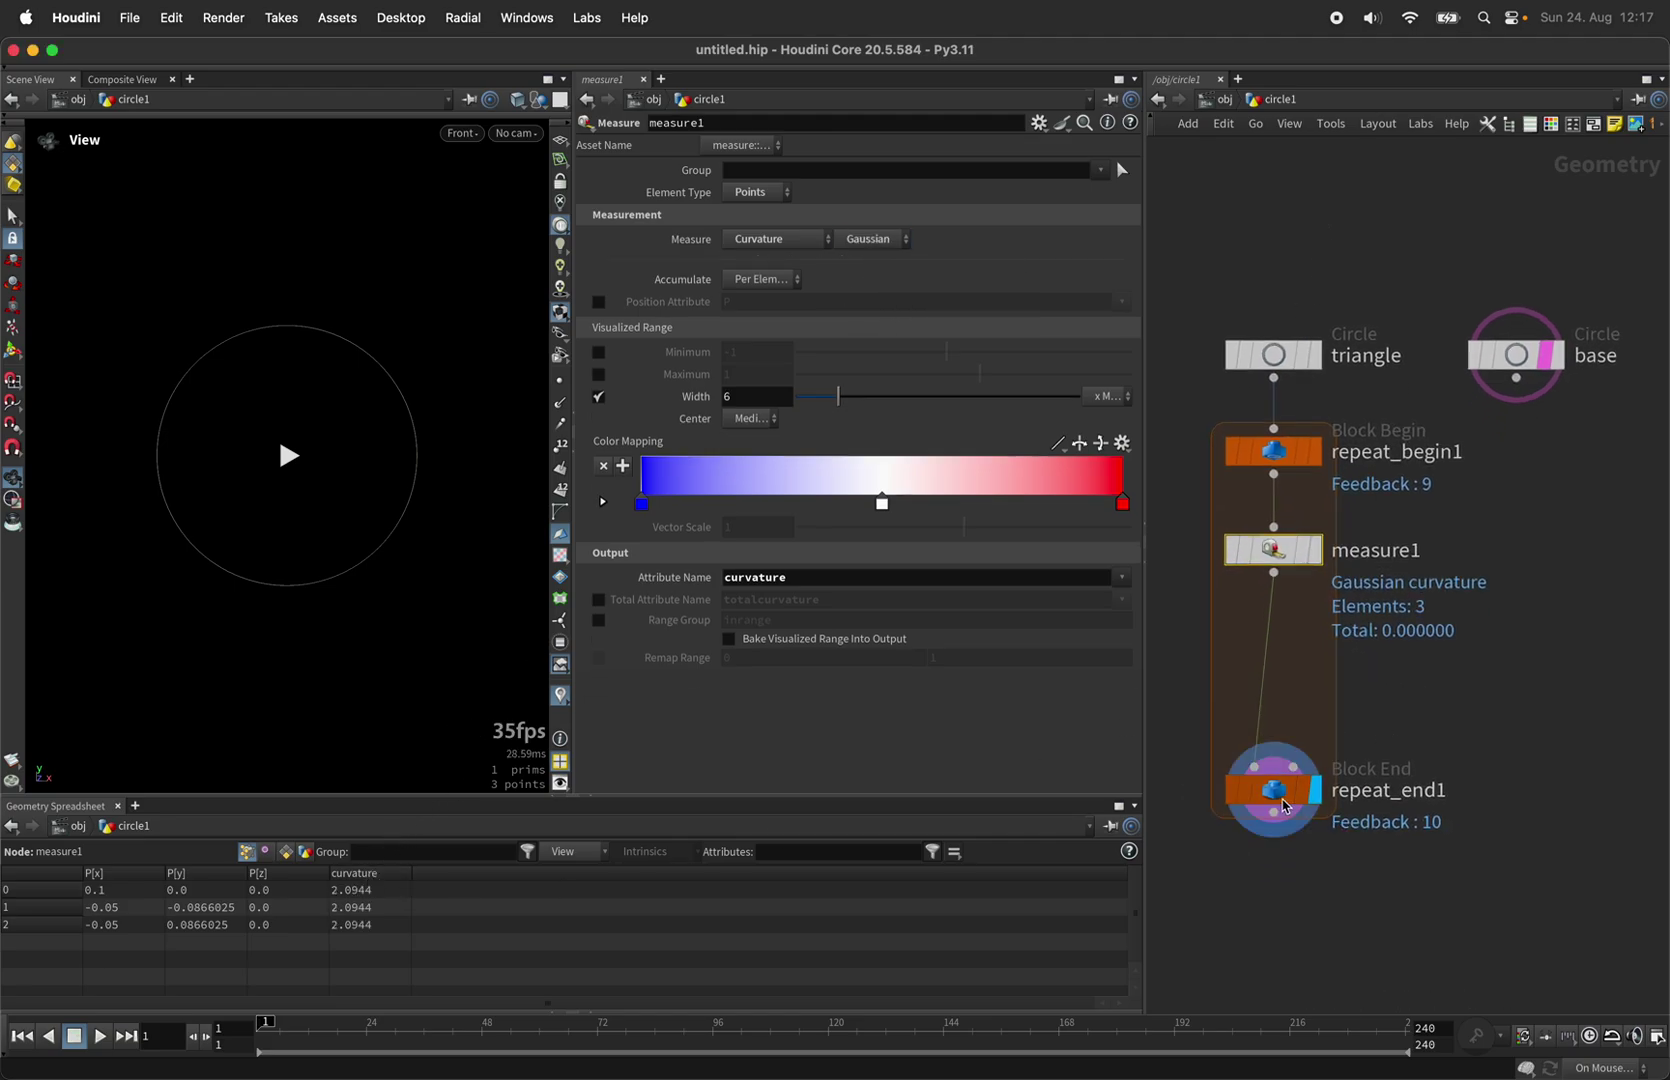
left_click_drag(1282, 790, 1273, 864)
Insert an Attribute Remap node between measure1 and the loop end.
key("Tab")
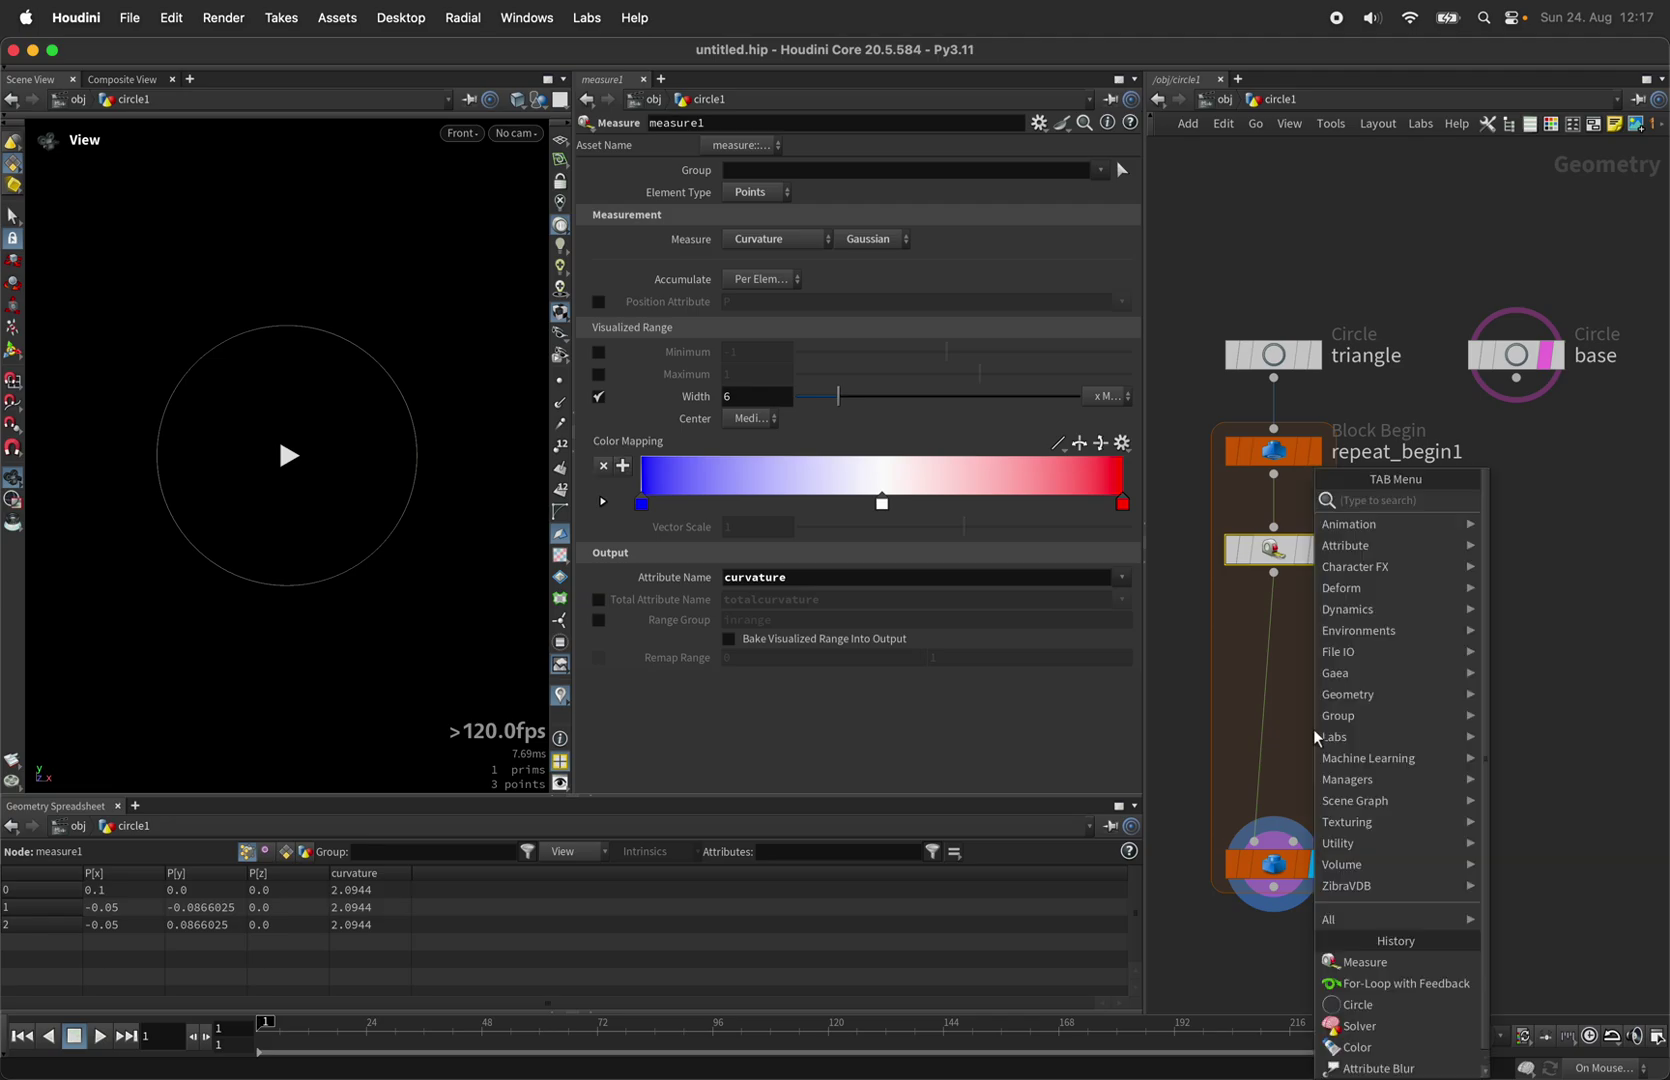
type("attribremap")
key("Return")
left_click(1316, 716)
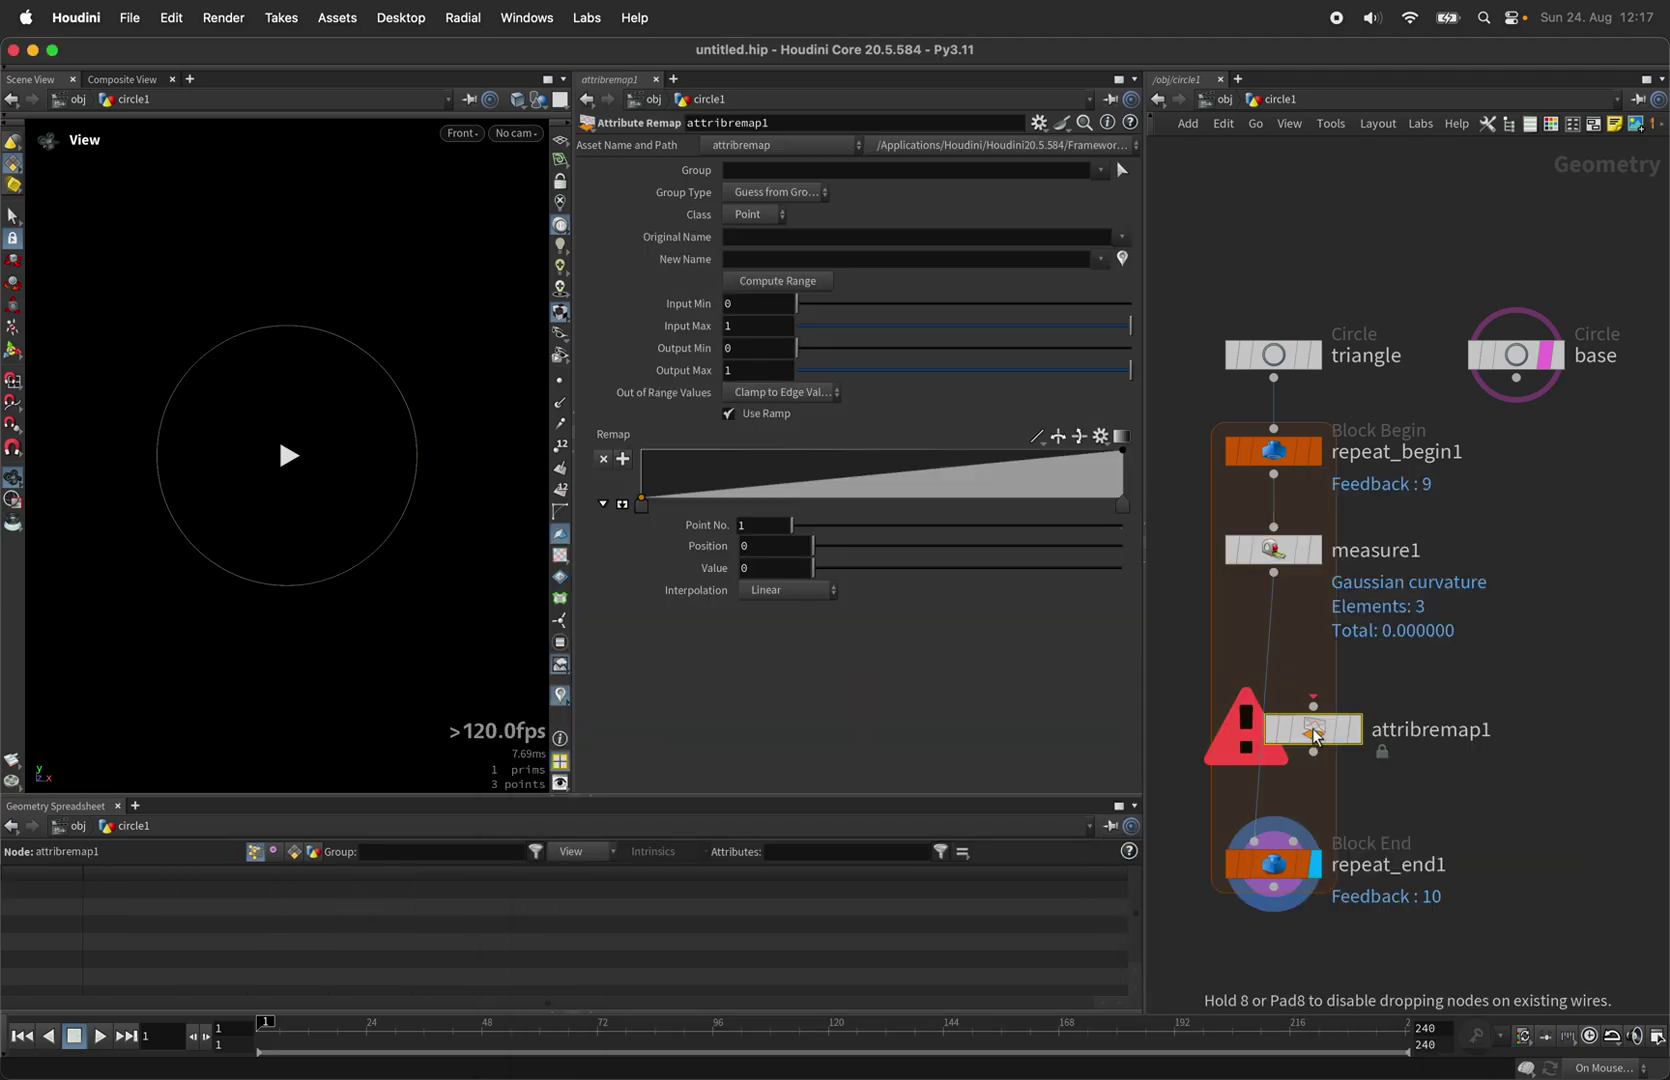
left_click_drag(1316, 712, 1276, 648)
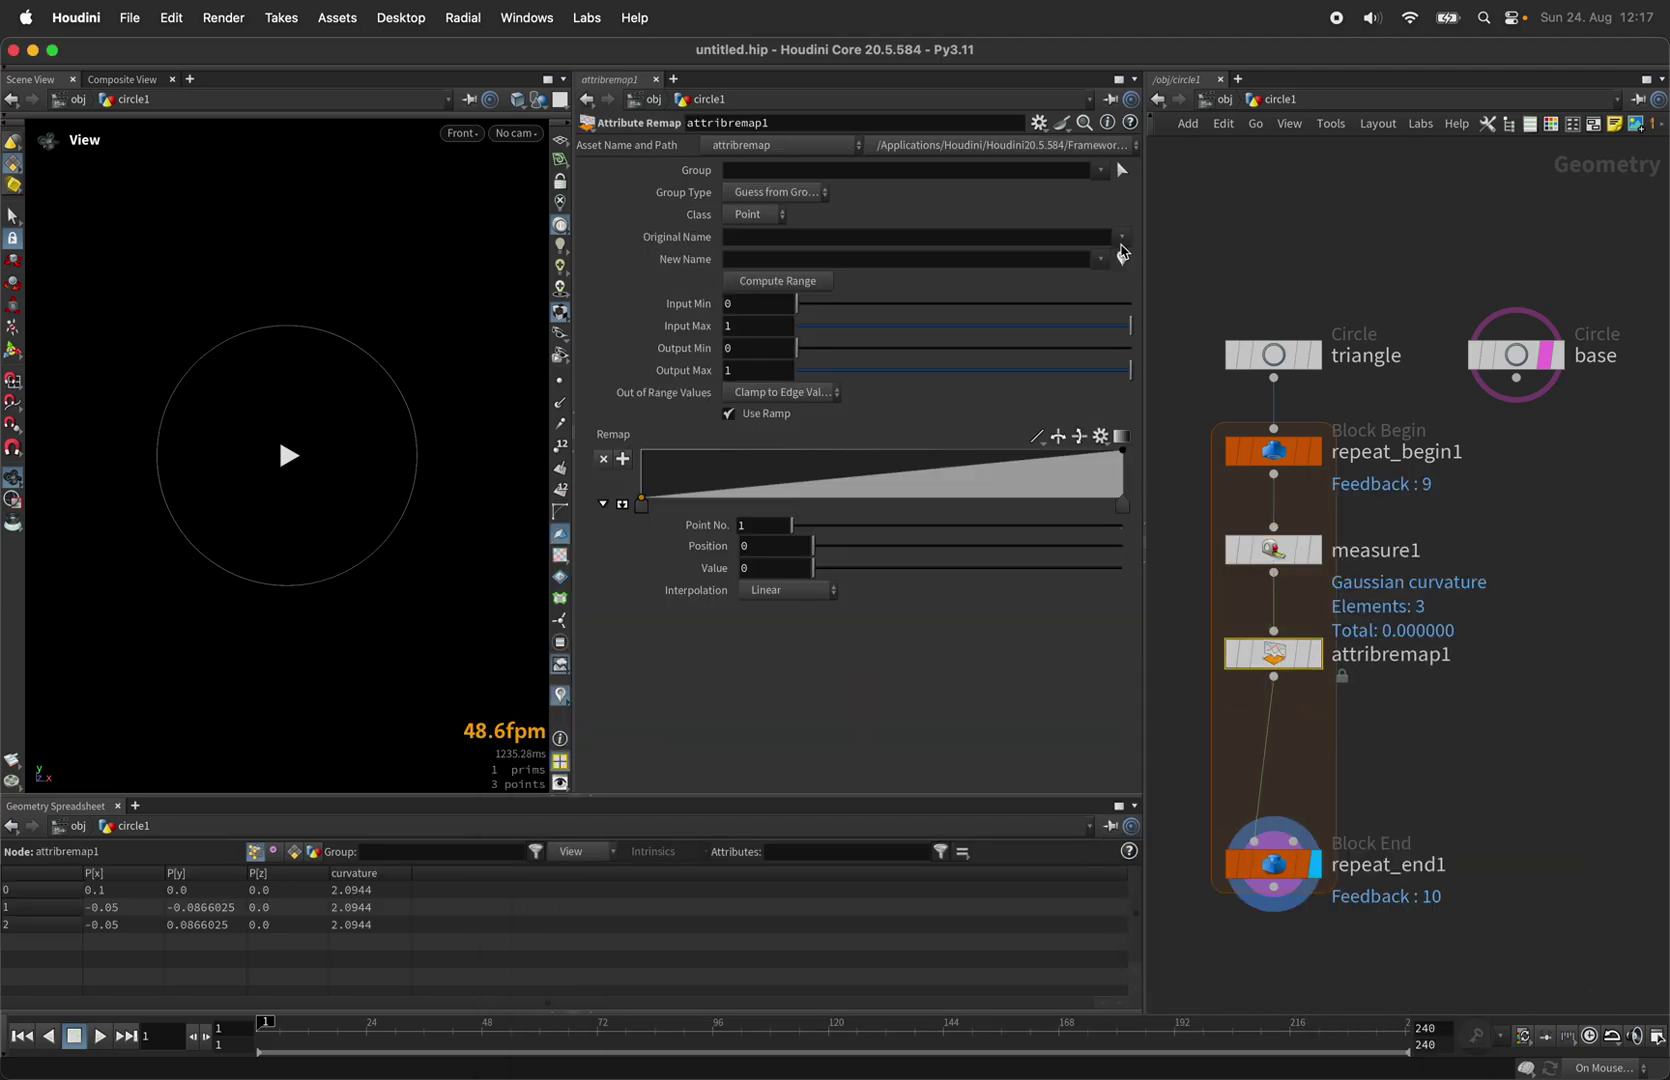
Remap curvature into a new pscale attribute with output range 0.01 to 0.08.
left_click(1121, 237)
left_click(1140, 262)
left_click(1016, 262)
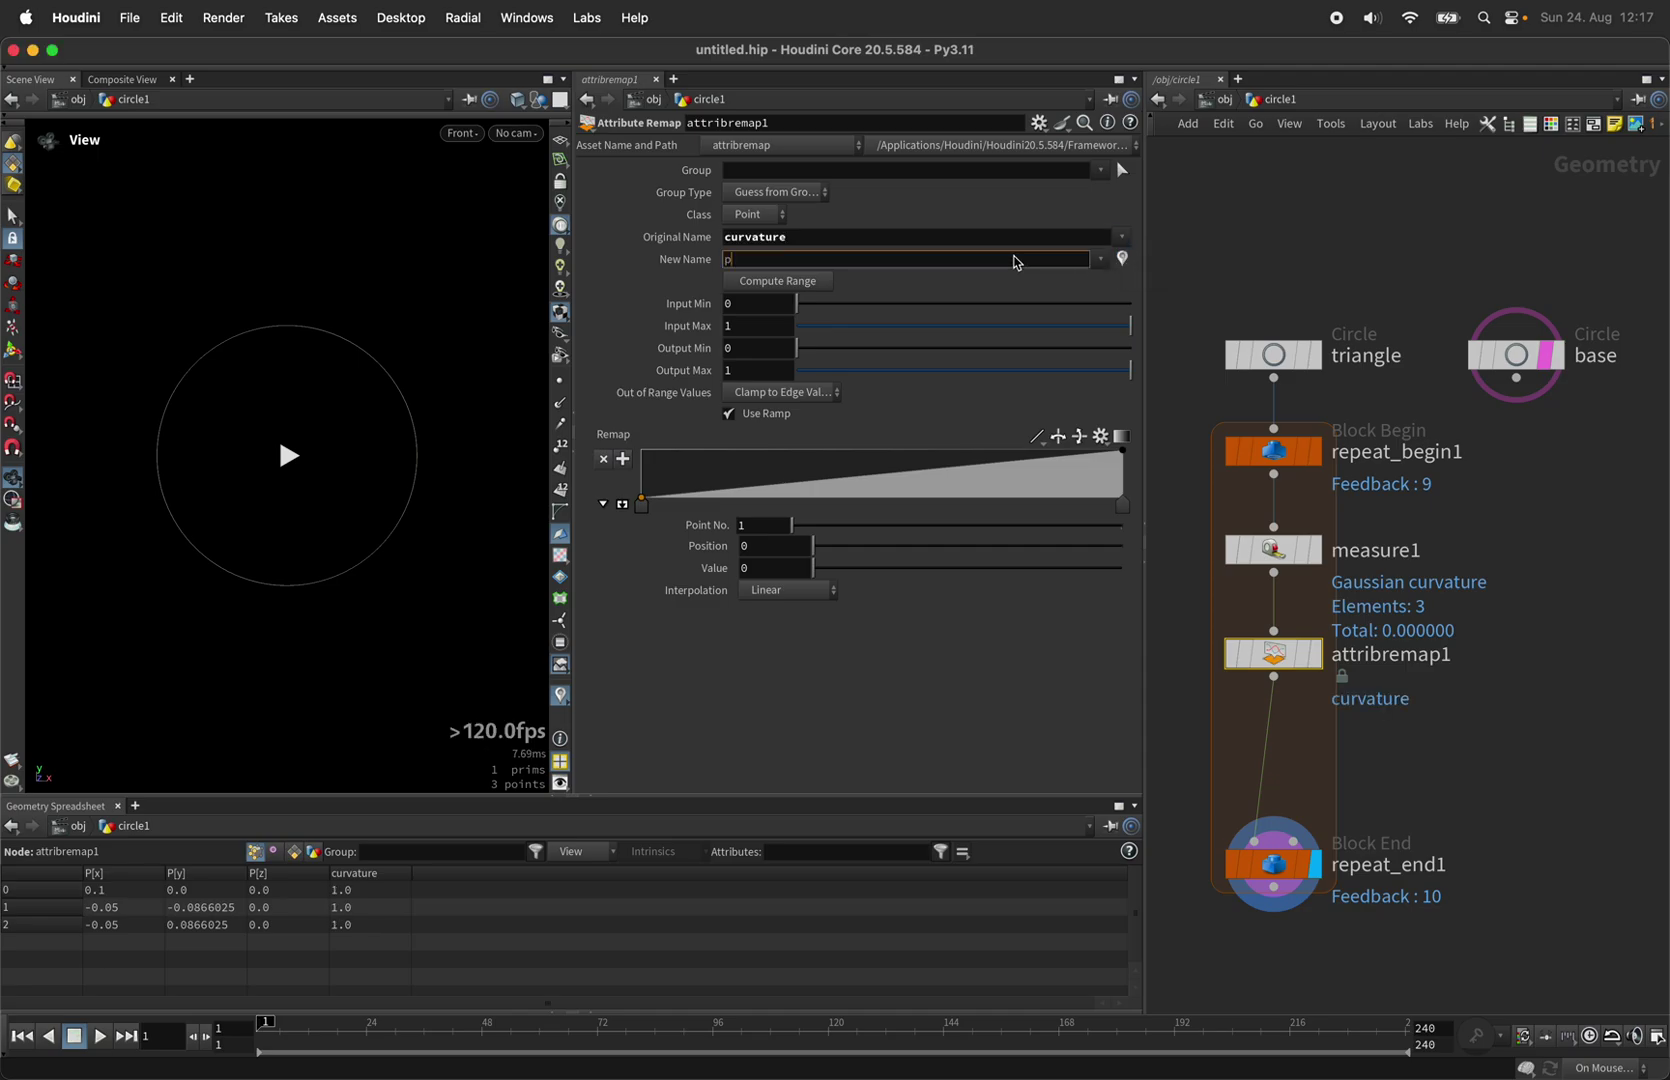
type("pscale")
key("Return")
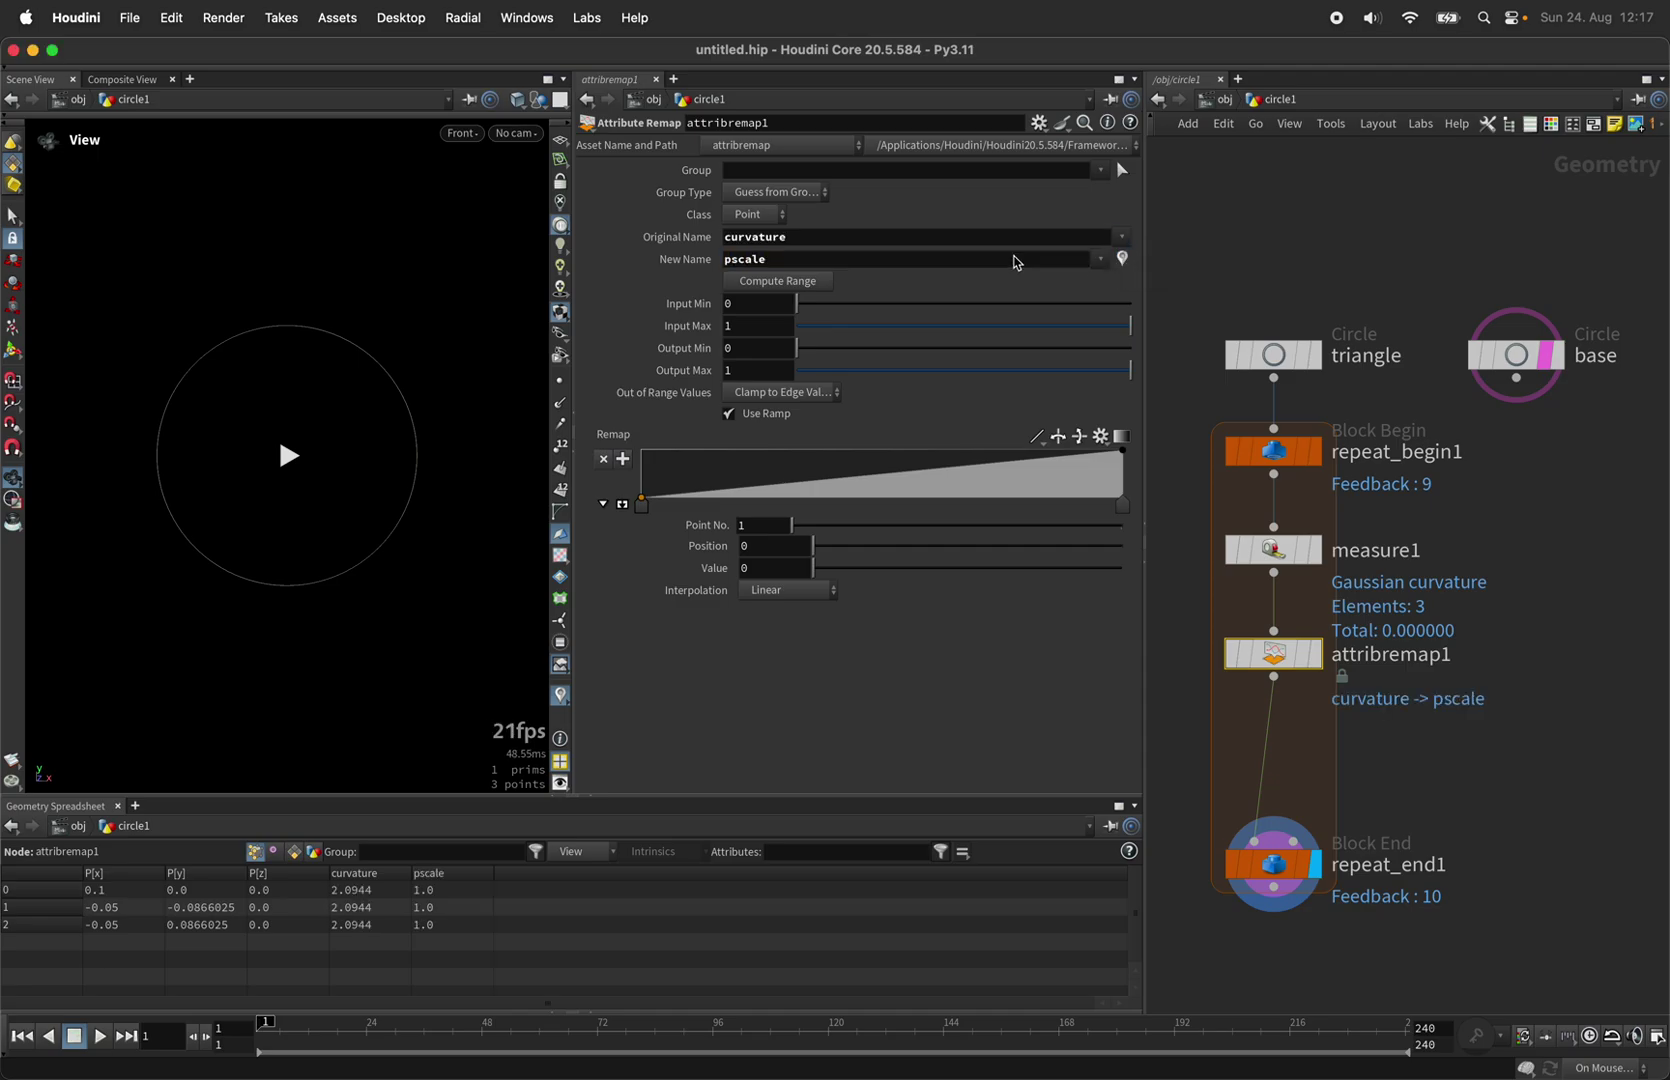
left_click(766, 352)
type(".01")
key("Tab")
key("Return")
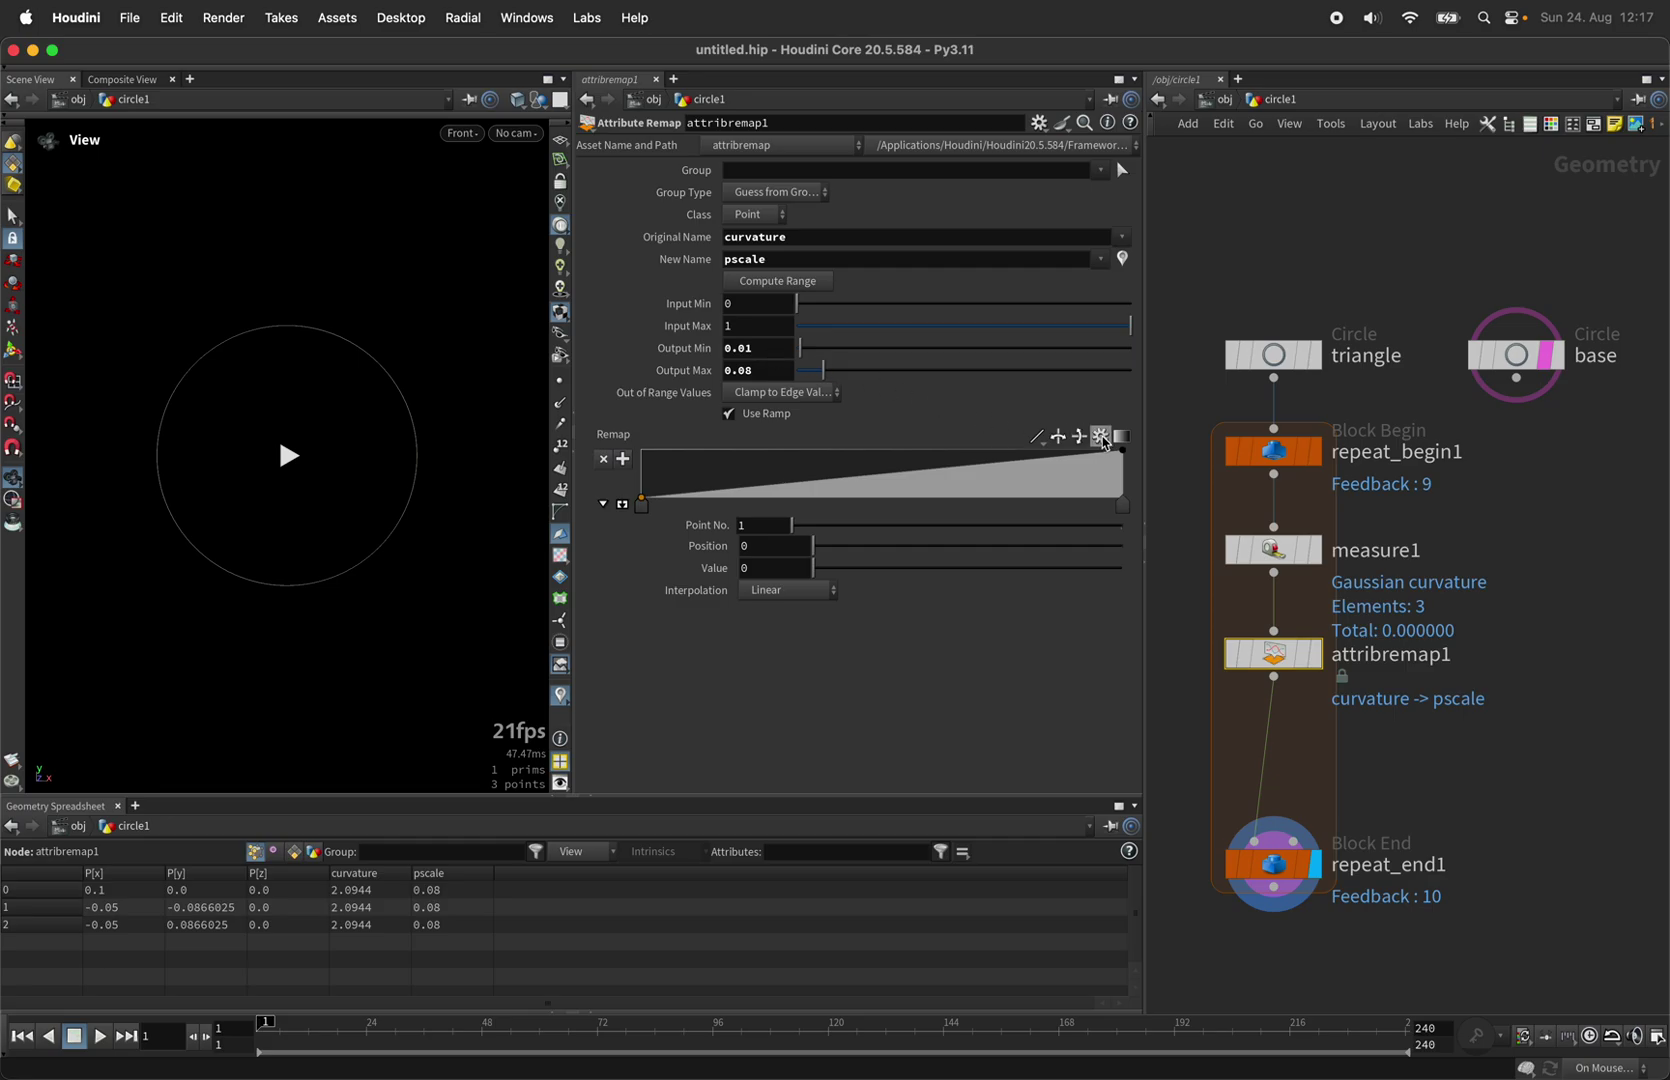
Apply the Hill ramp preset, moving its peak near 0.73 and raising the right end.
left_click(622, 503)
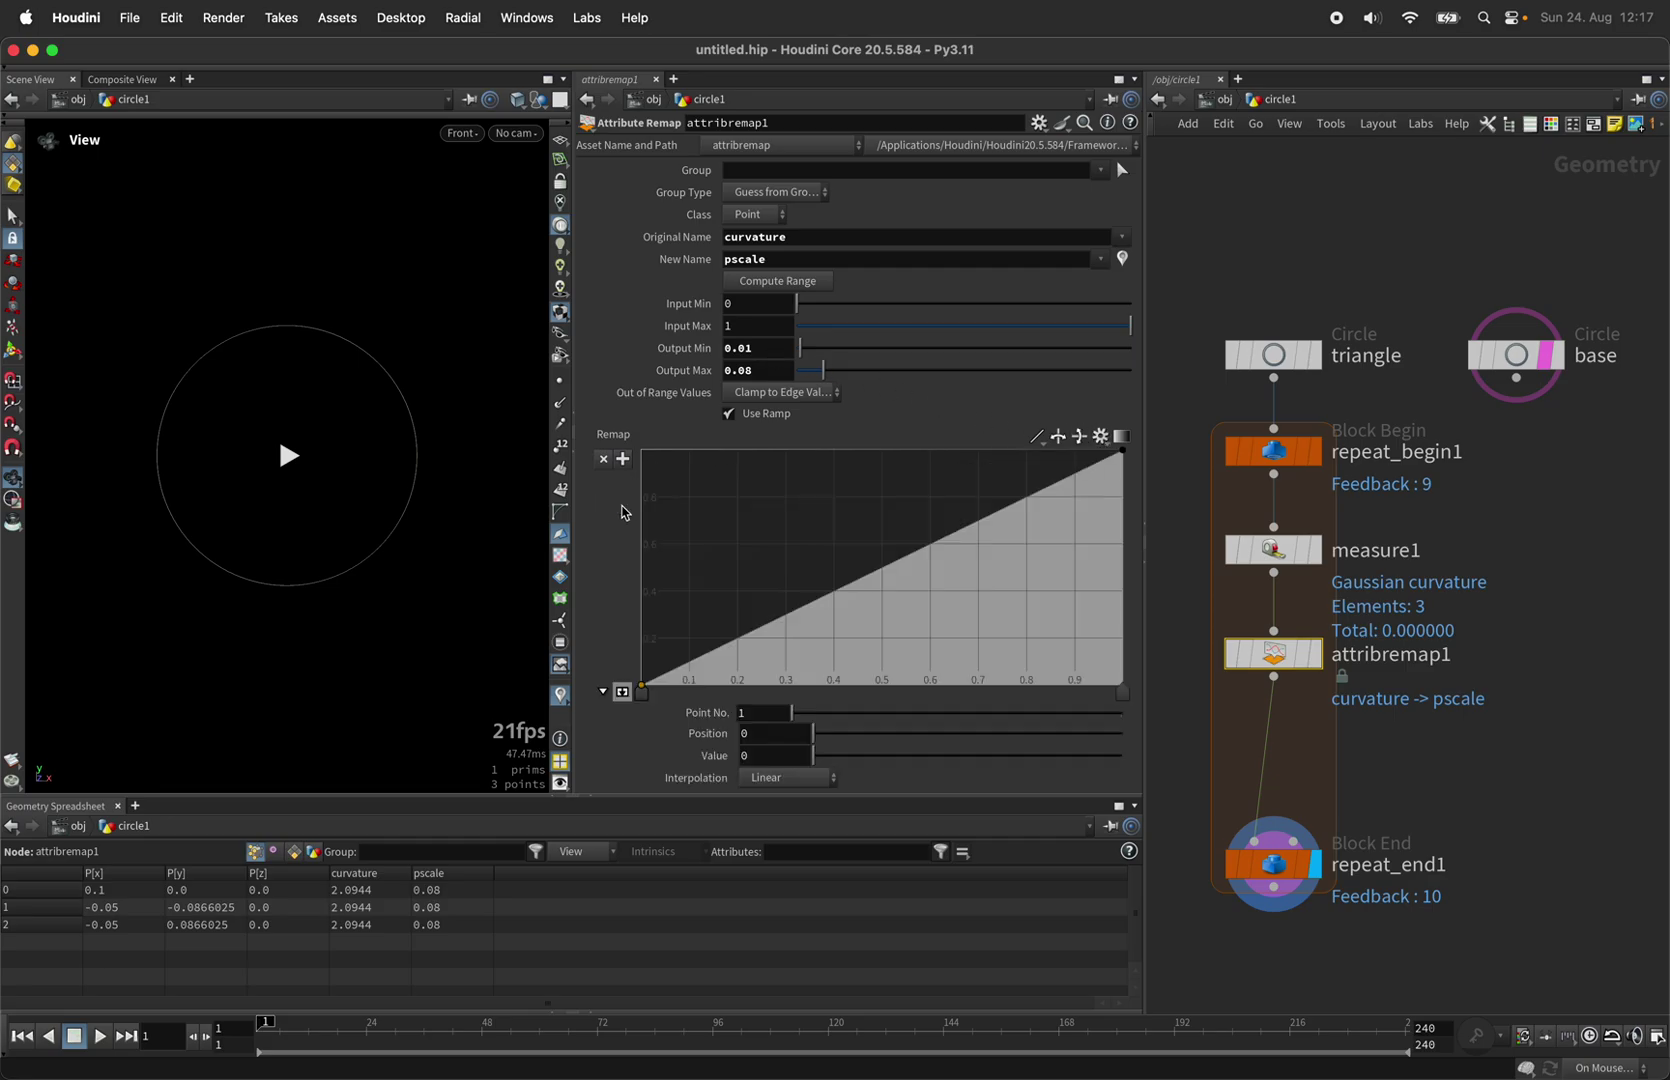
left_click(1102, 440)
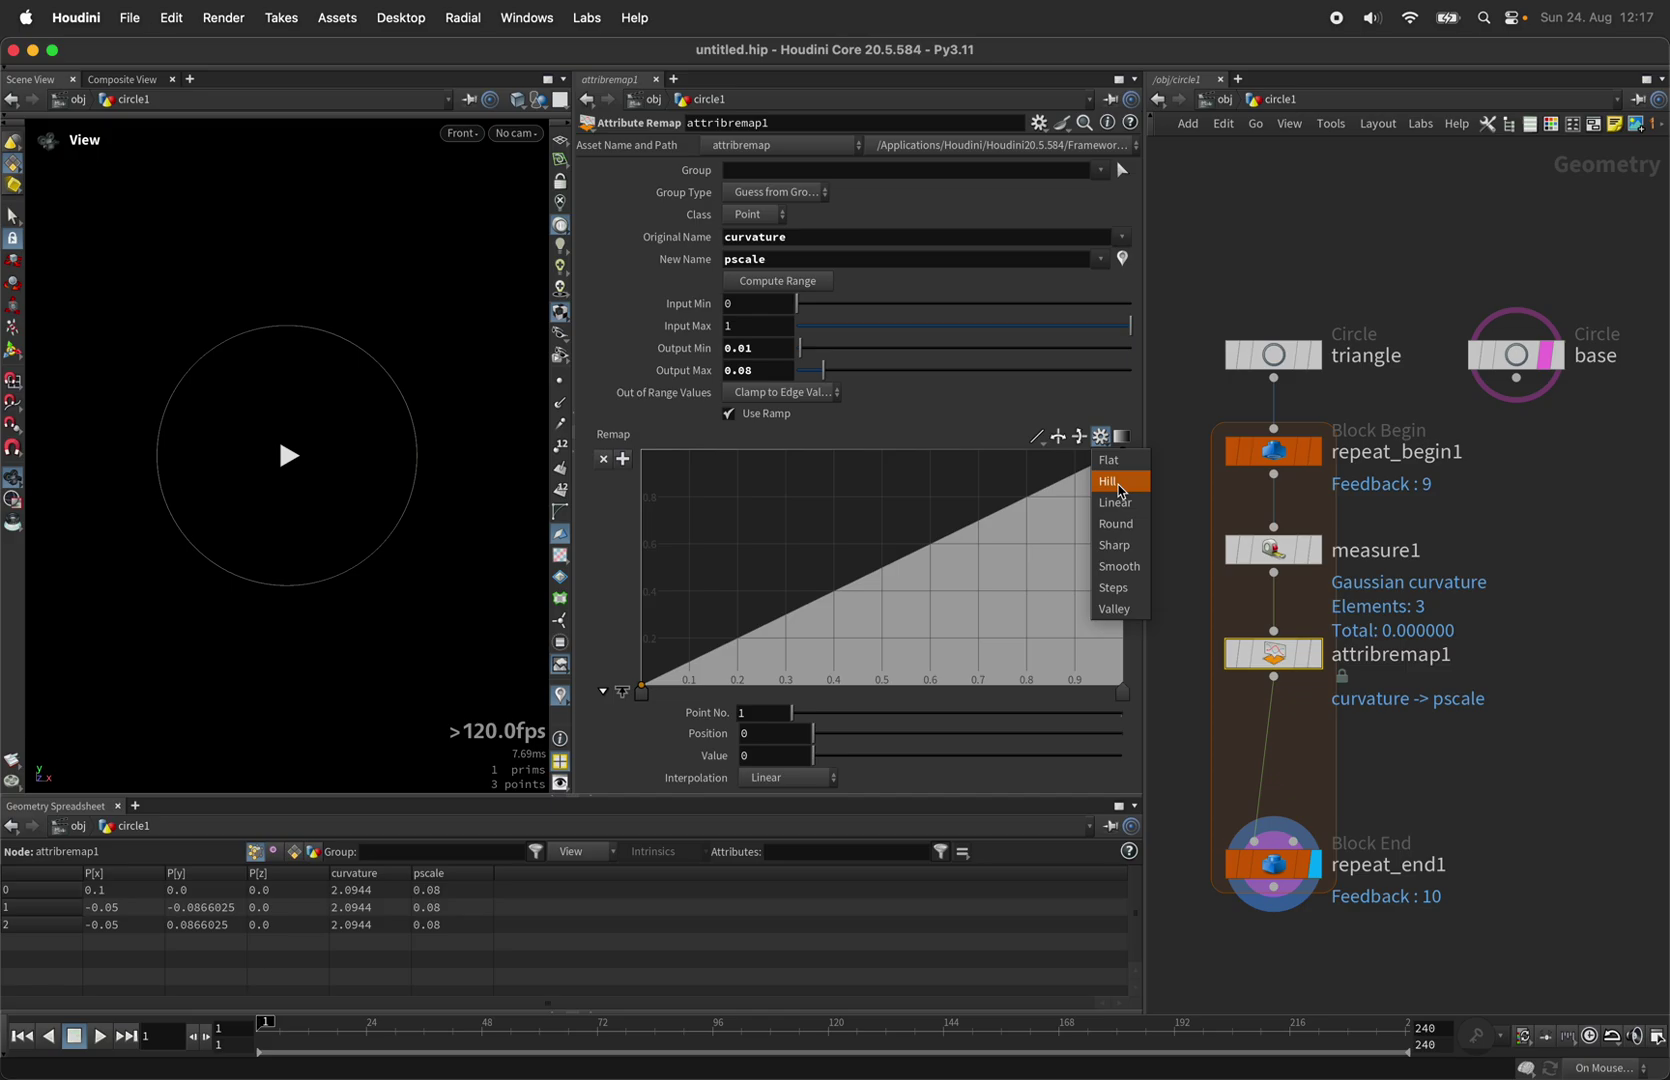
left_click(1119, 490)
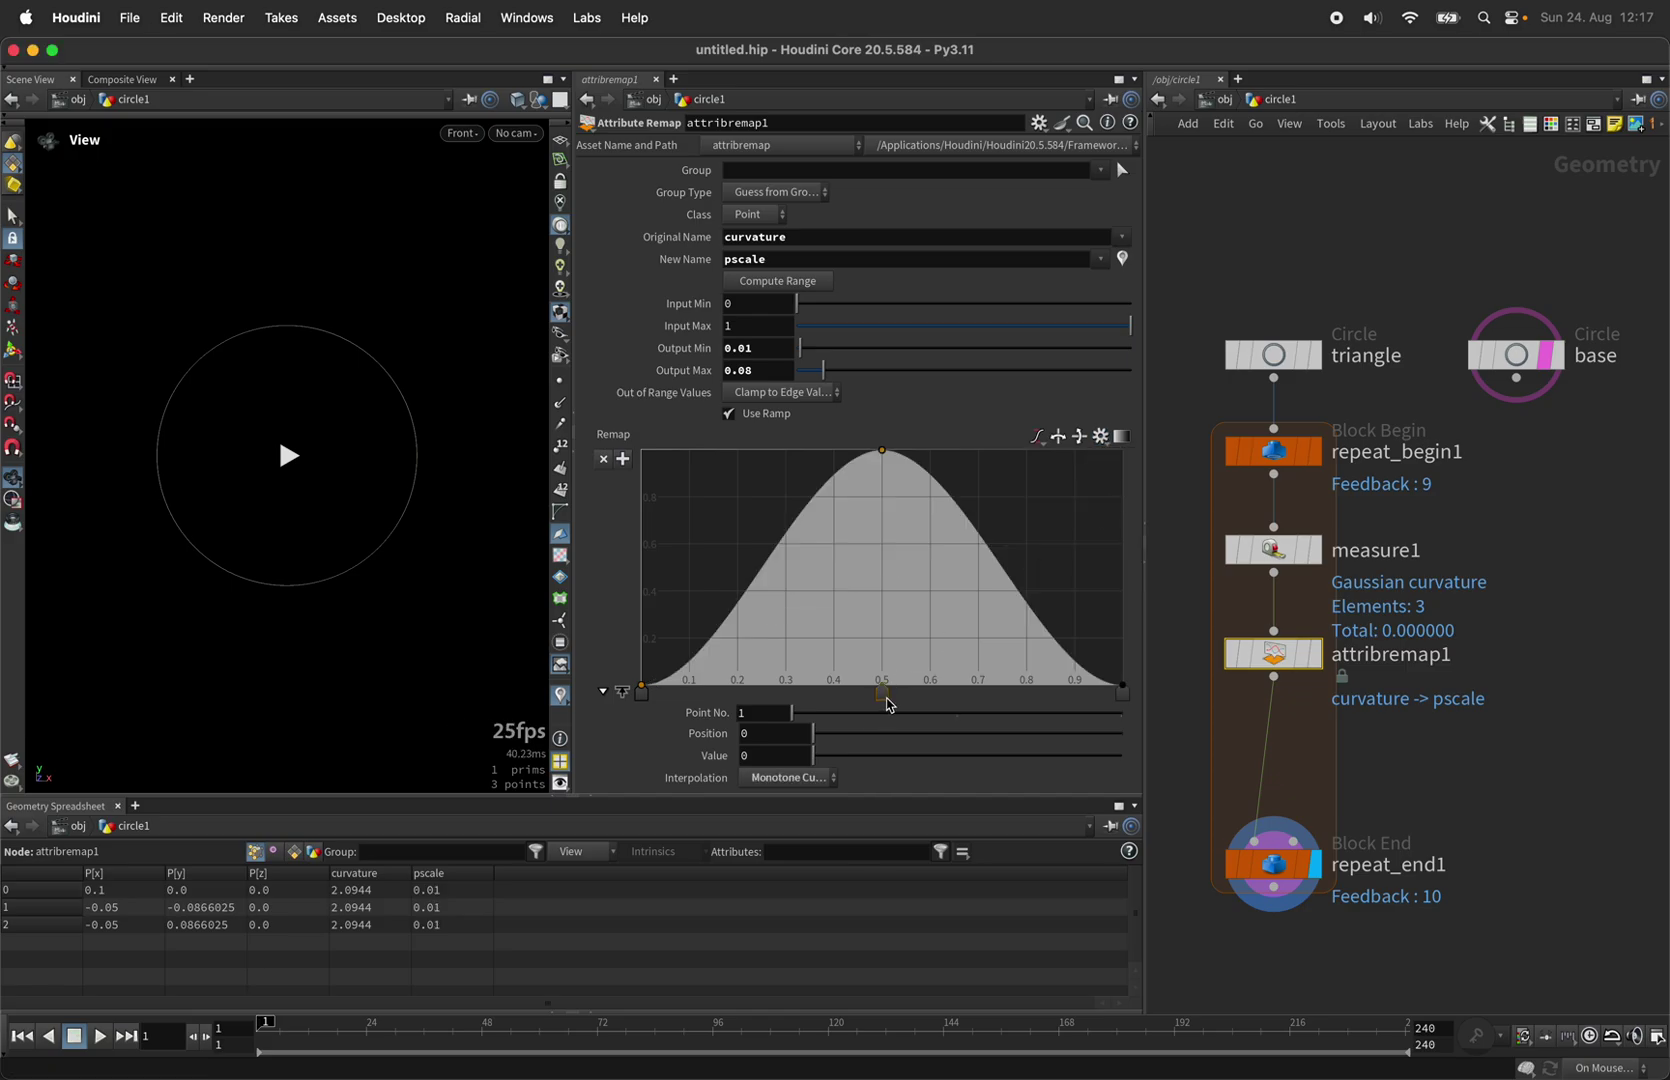
left_click_drag(885, 692, 1001, 693)
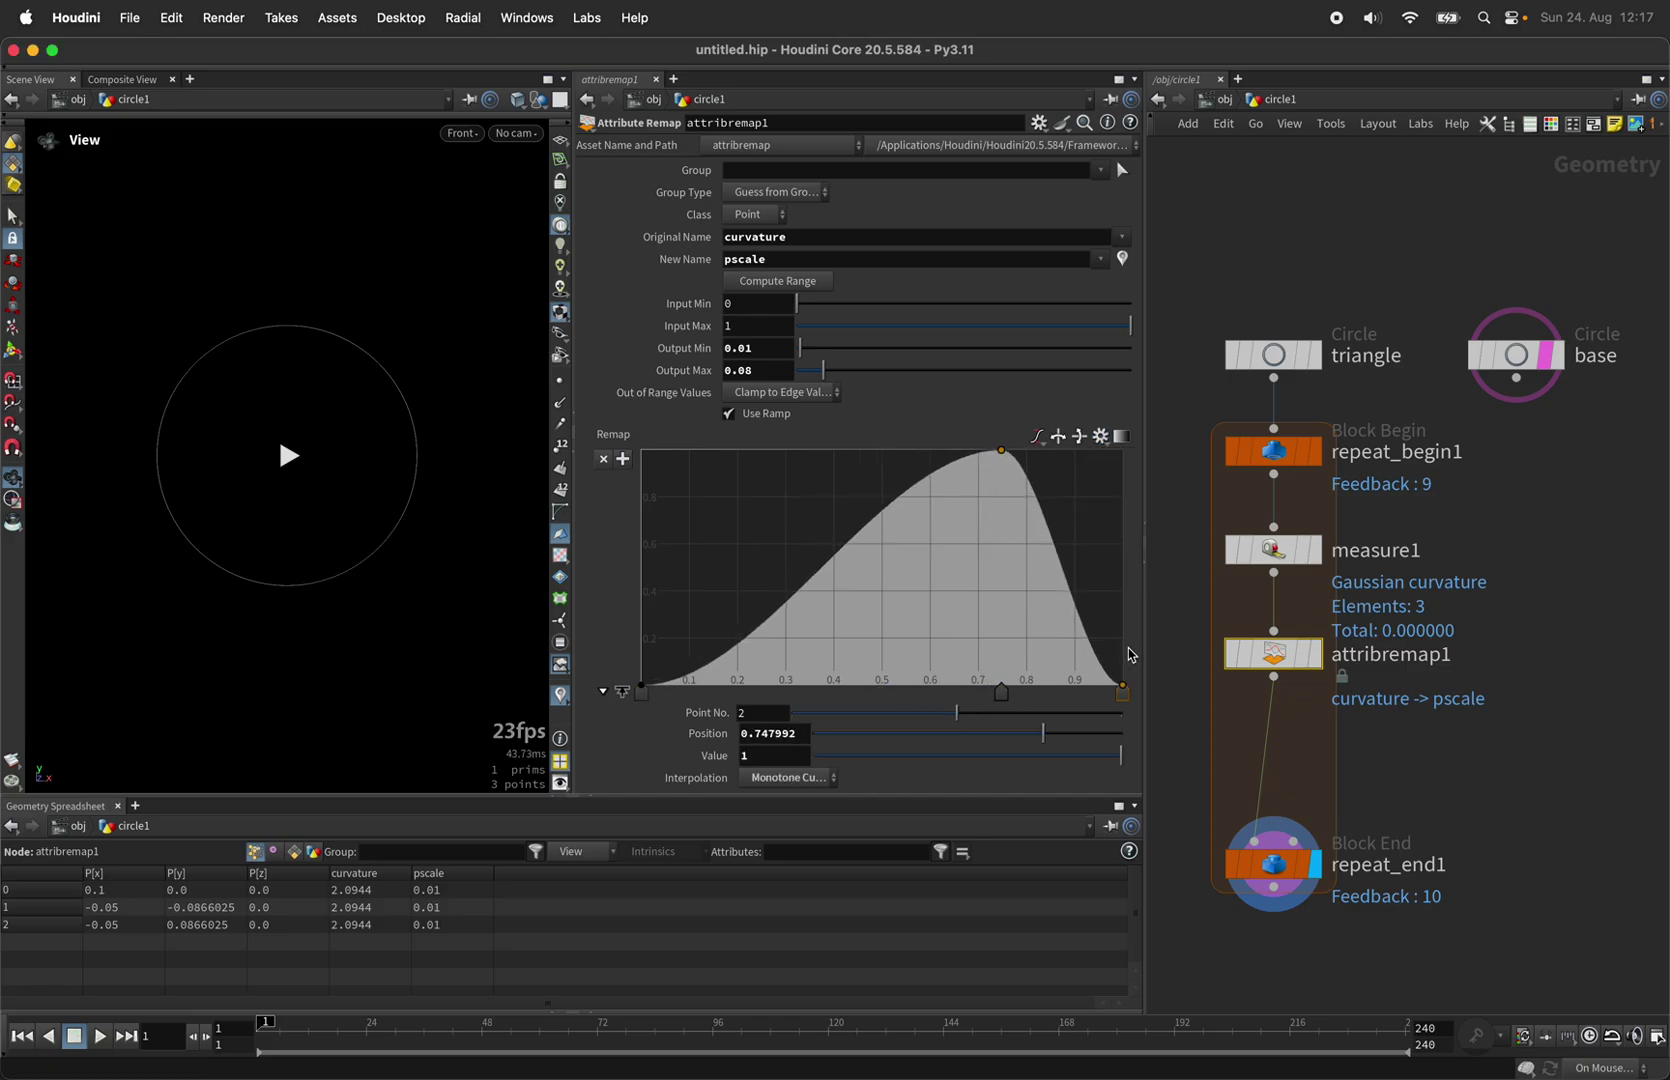
left_click_drag(1123, 690, 1123, 621)
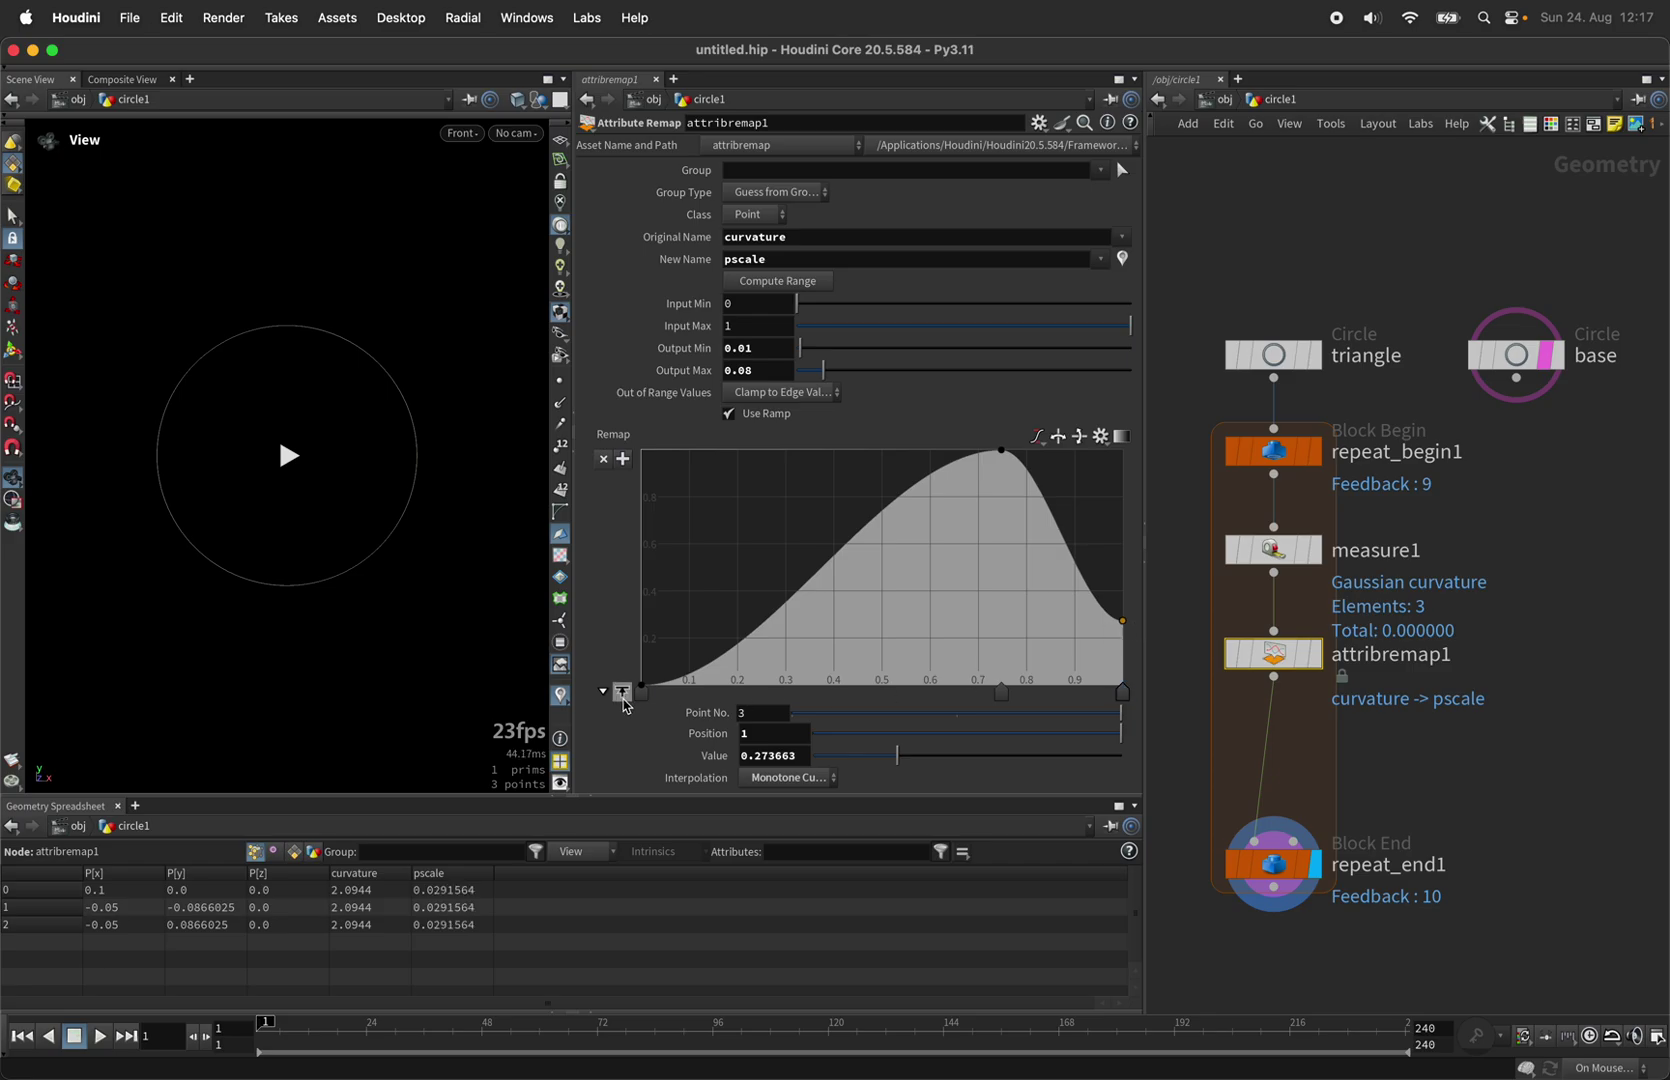
left_click_drag(642, 695, 670, 693)
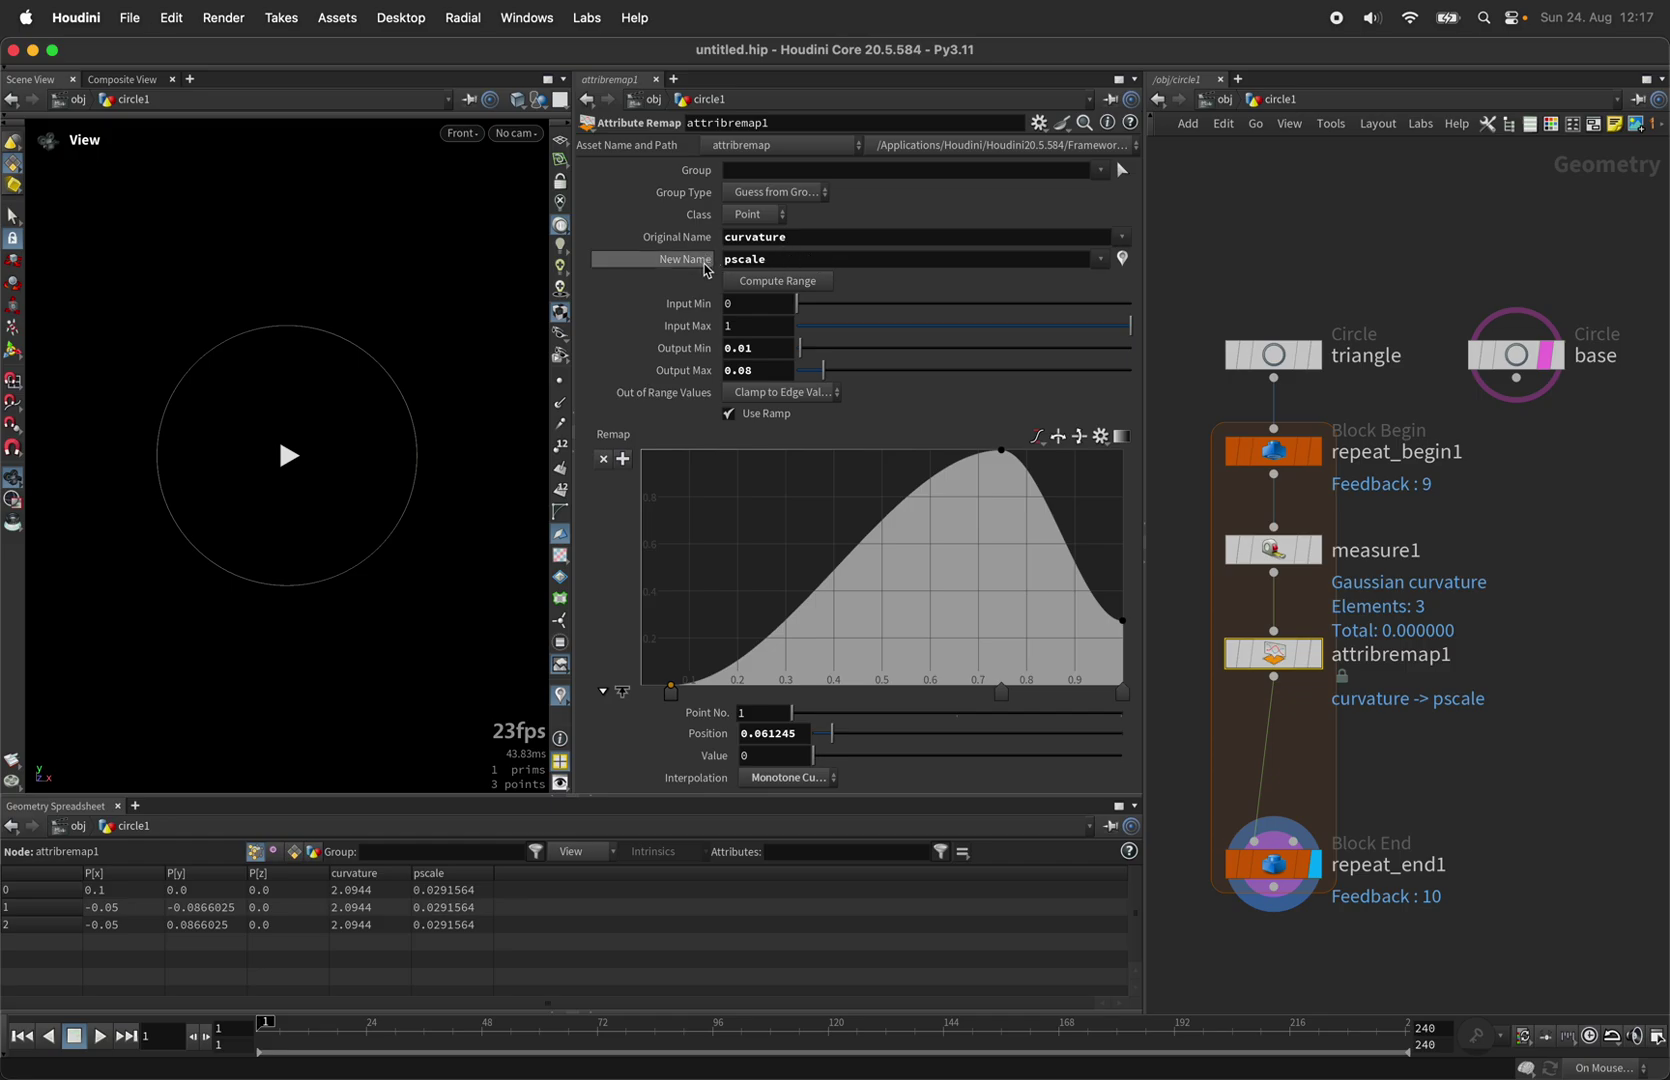
Add a Point Relax node to the loop.
left_click(1305, 752)
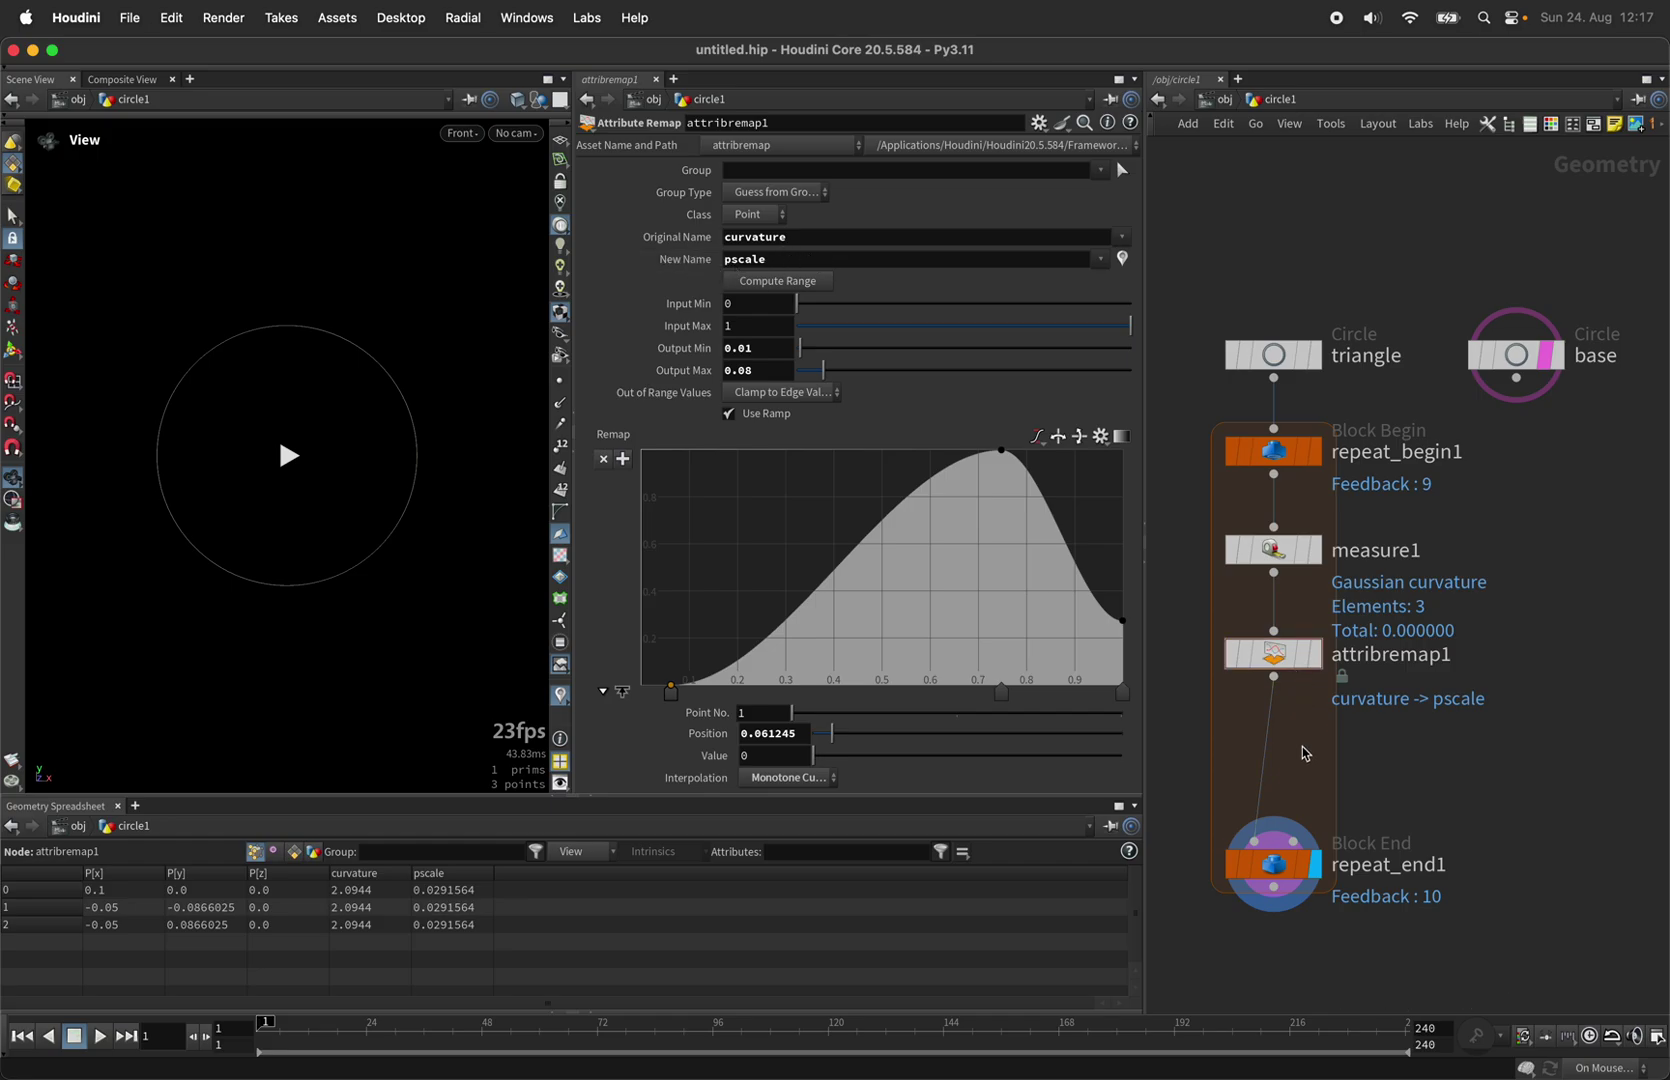
key("Tab")
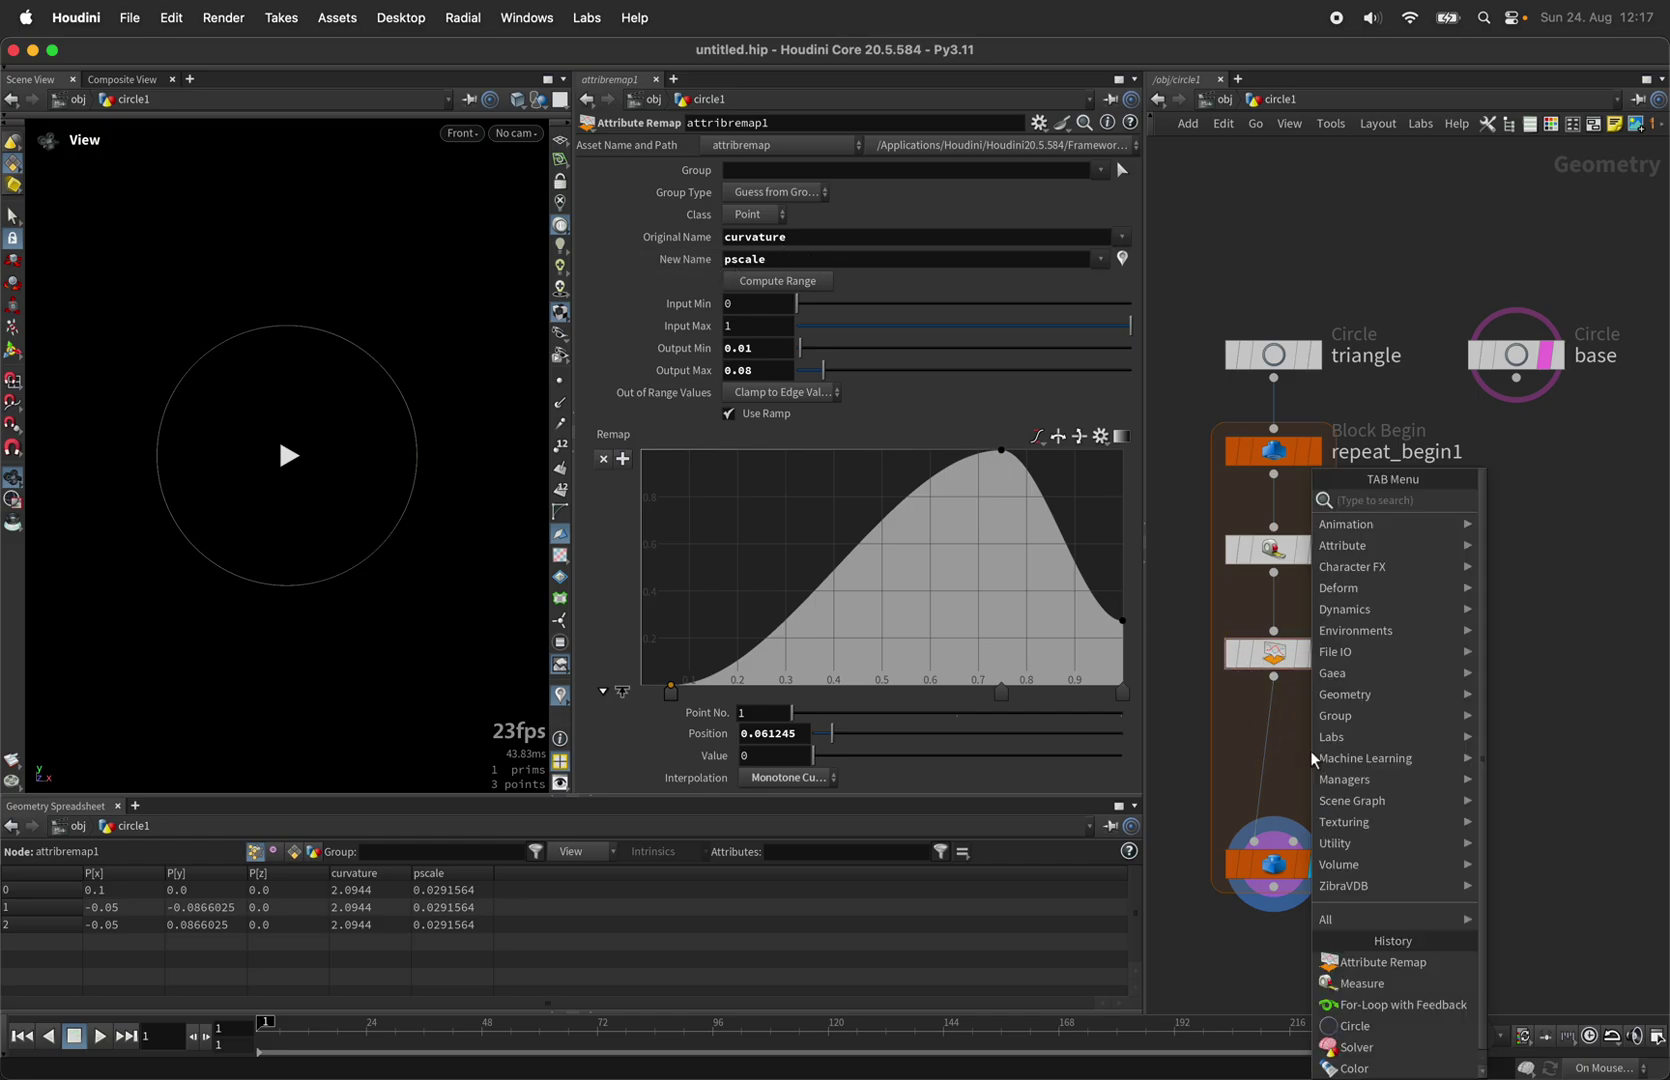
type("point relax")
key("Return")
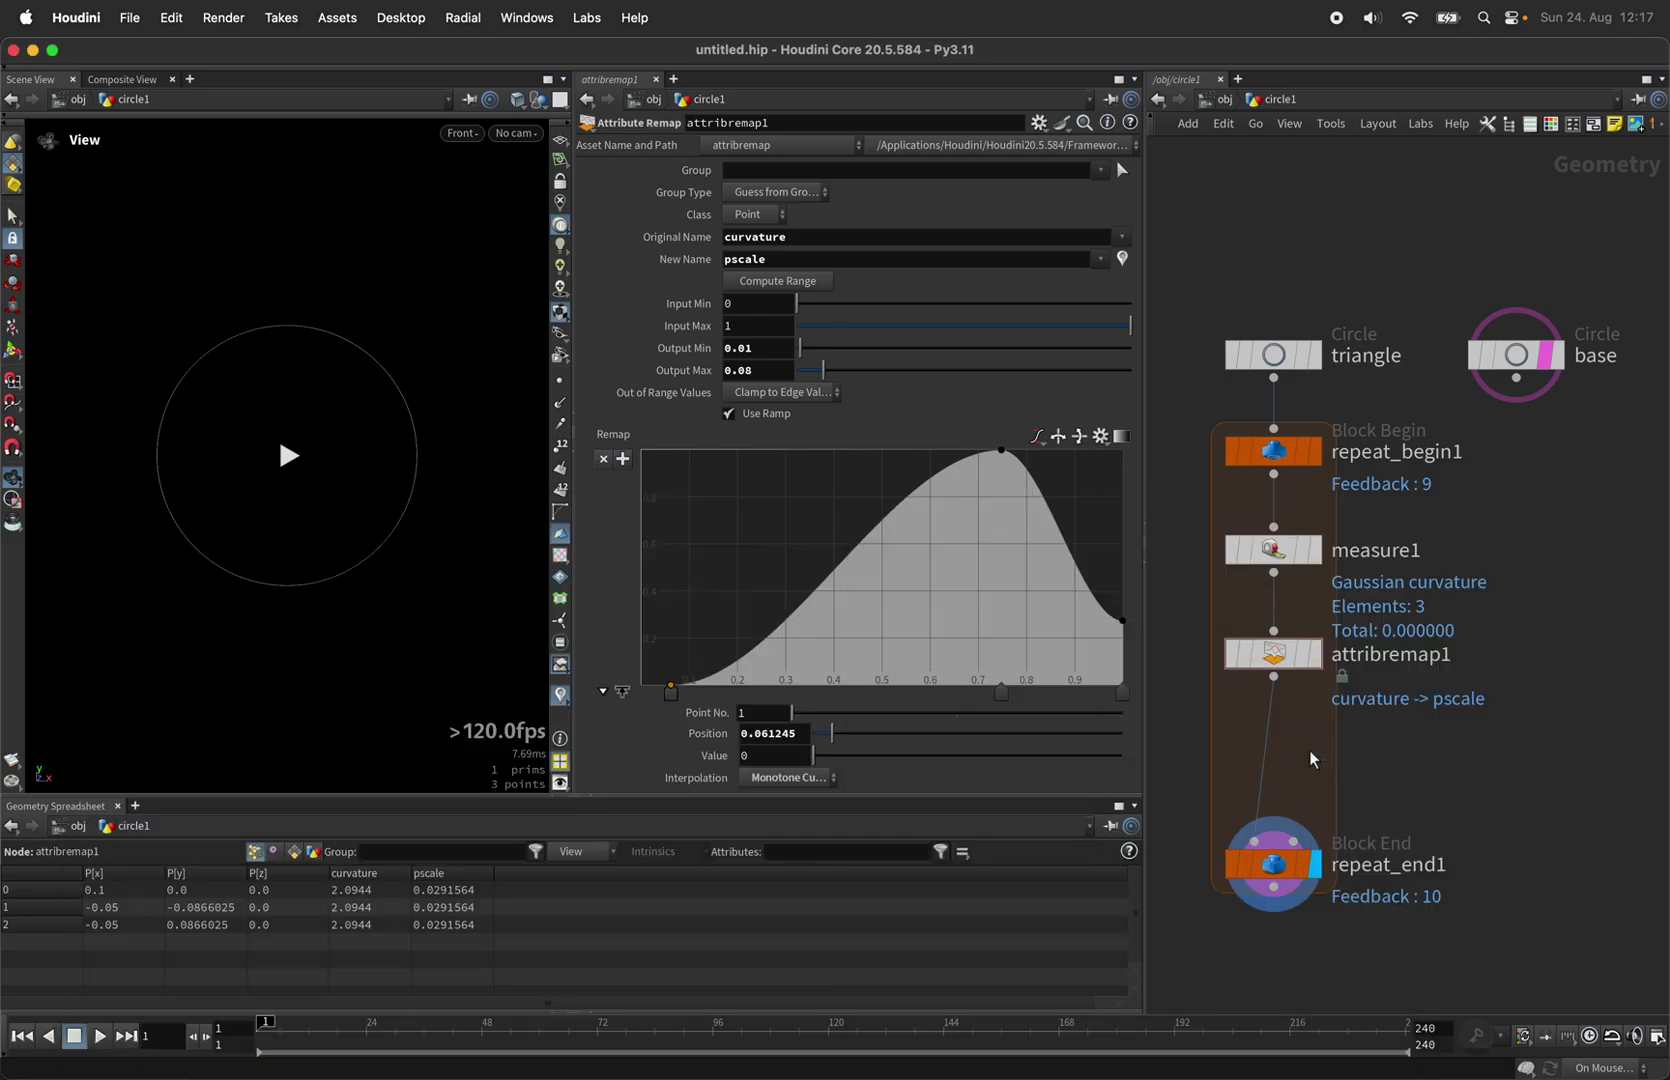
Place relax1 below the remap, wire the base circle into its second input, and lower repeat_end1.
left_click(1273, 745)
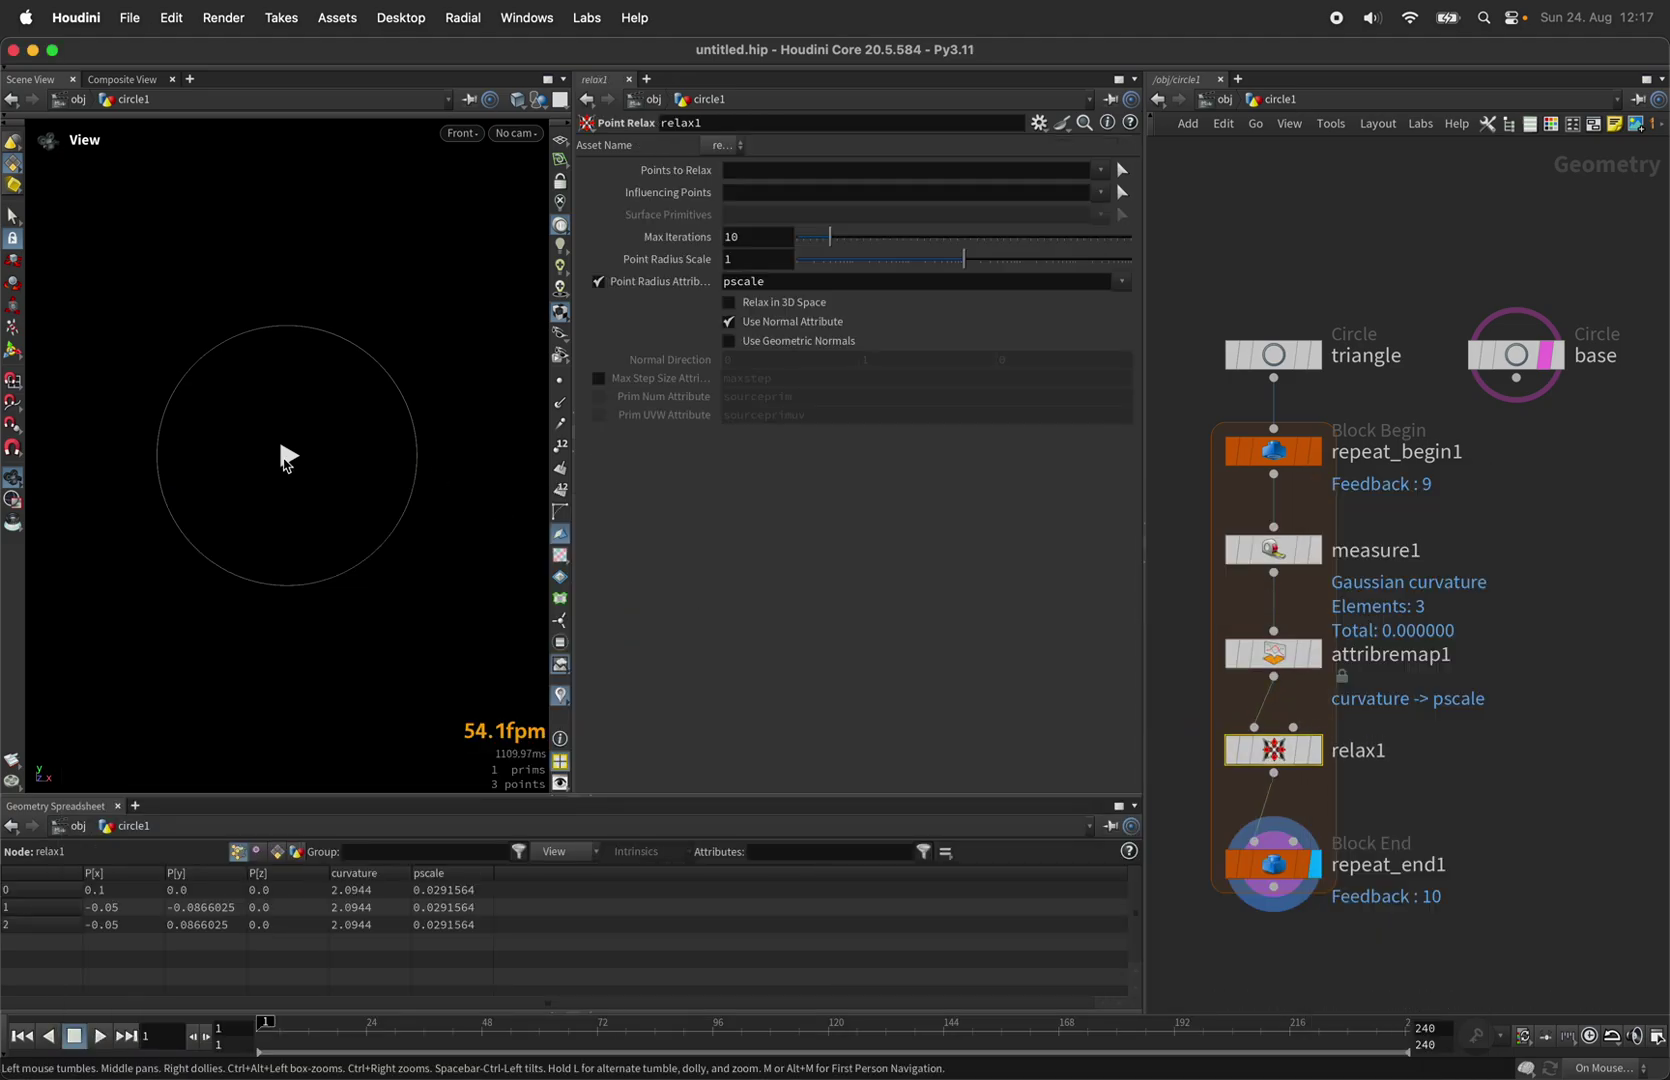
scroll(249, 462, "up", 6)
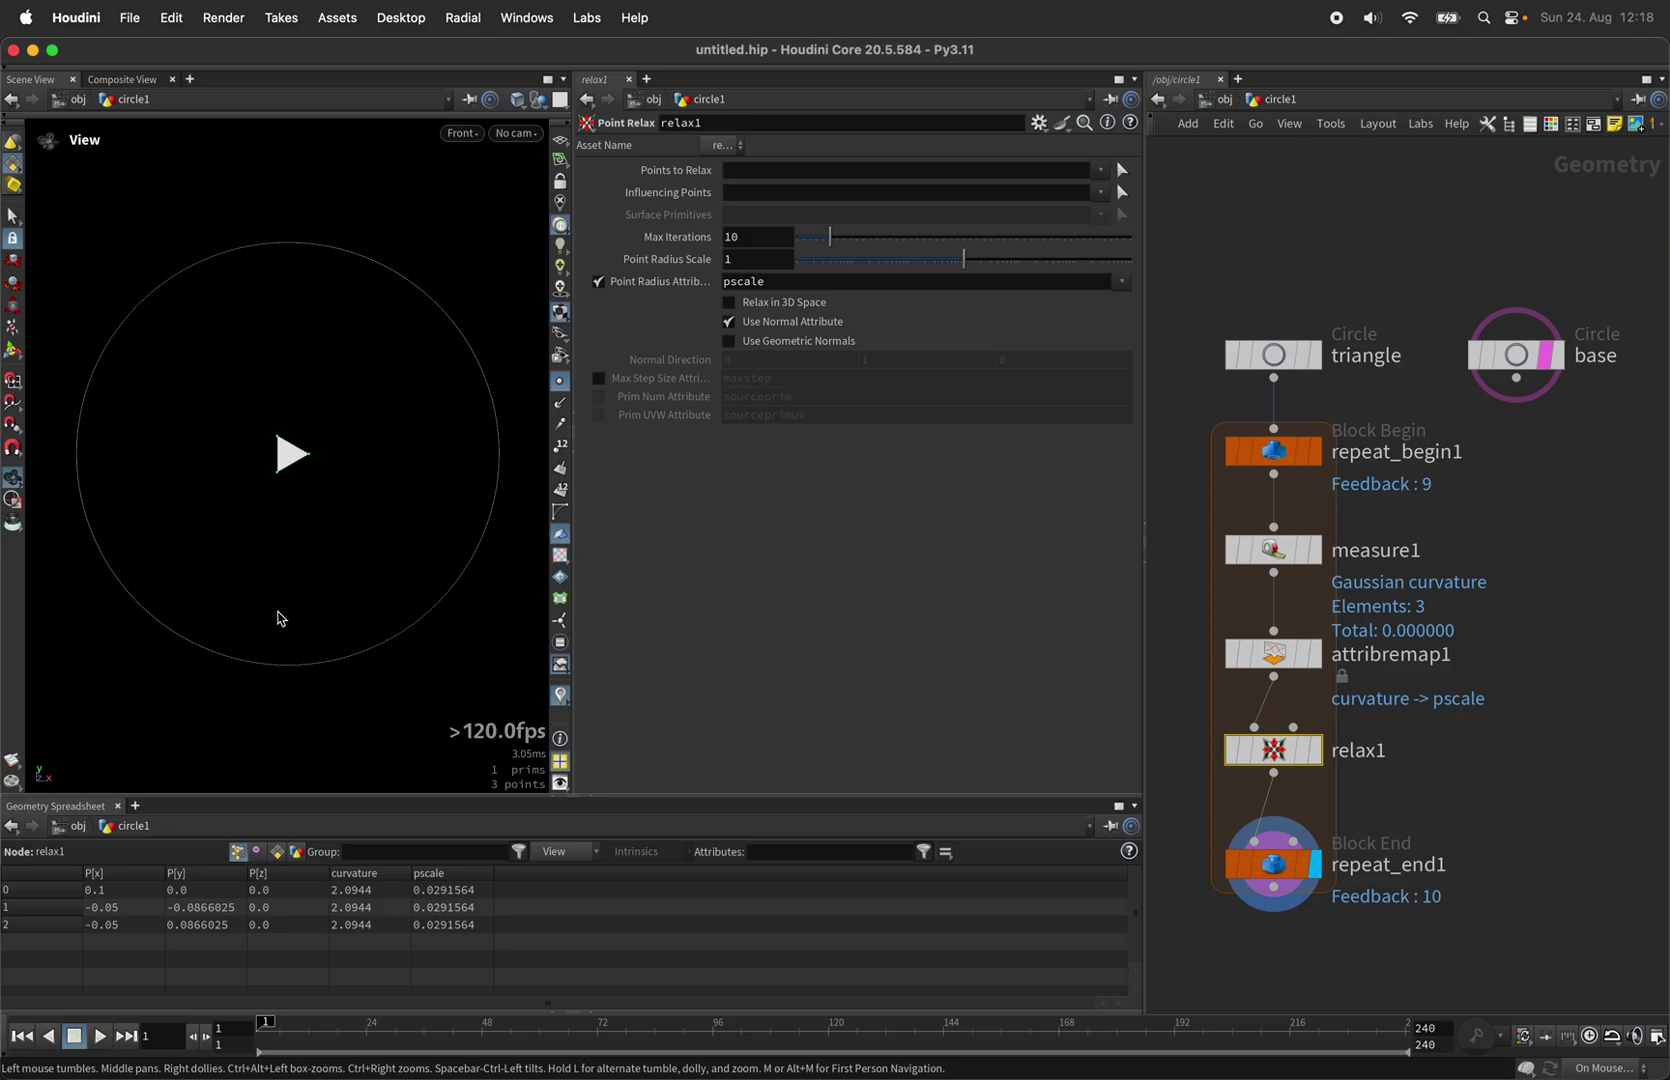
left_click(1293, 727)
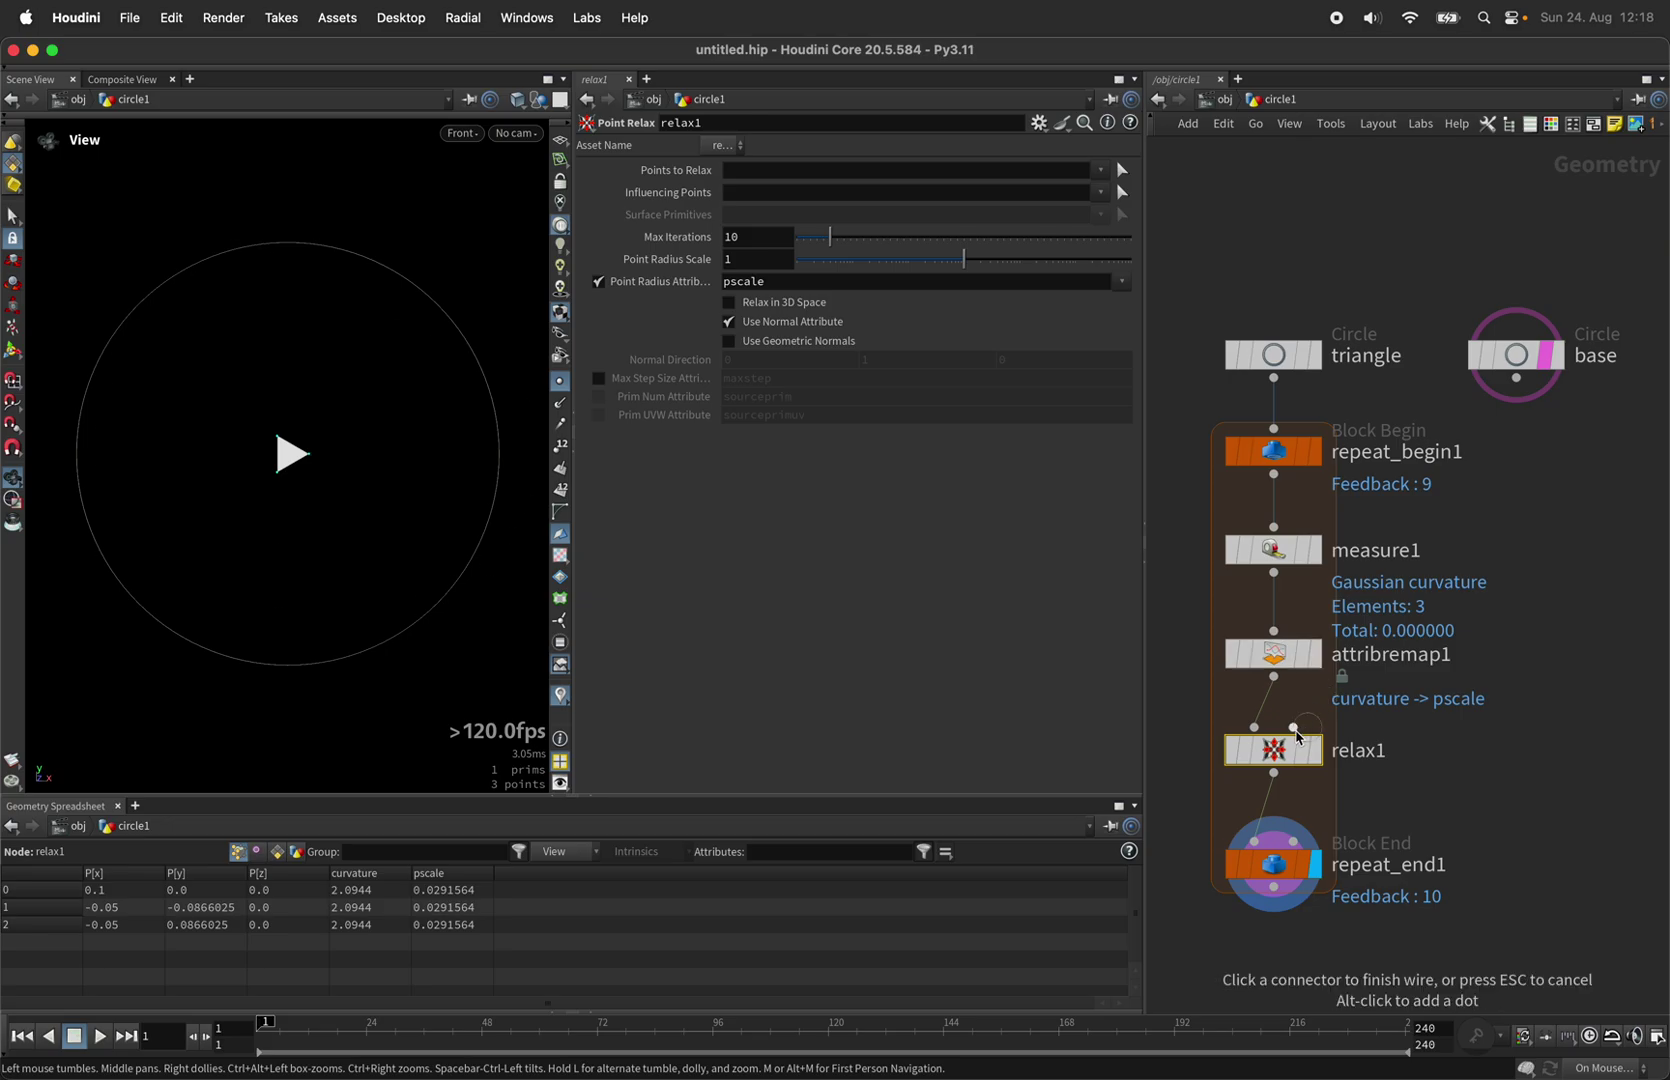
left_click(1516, 378)
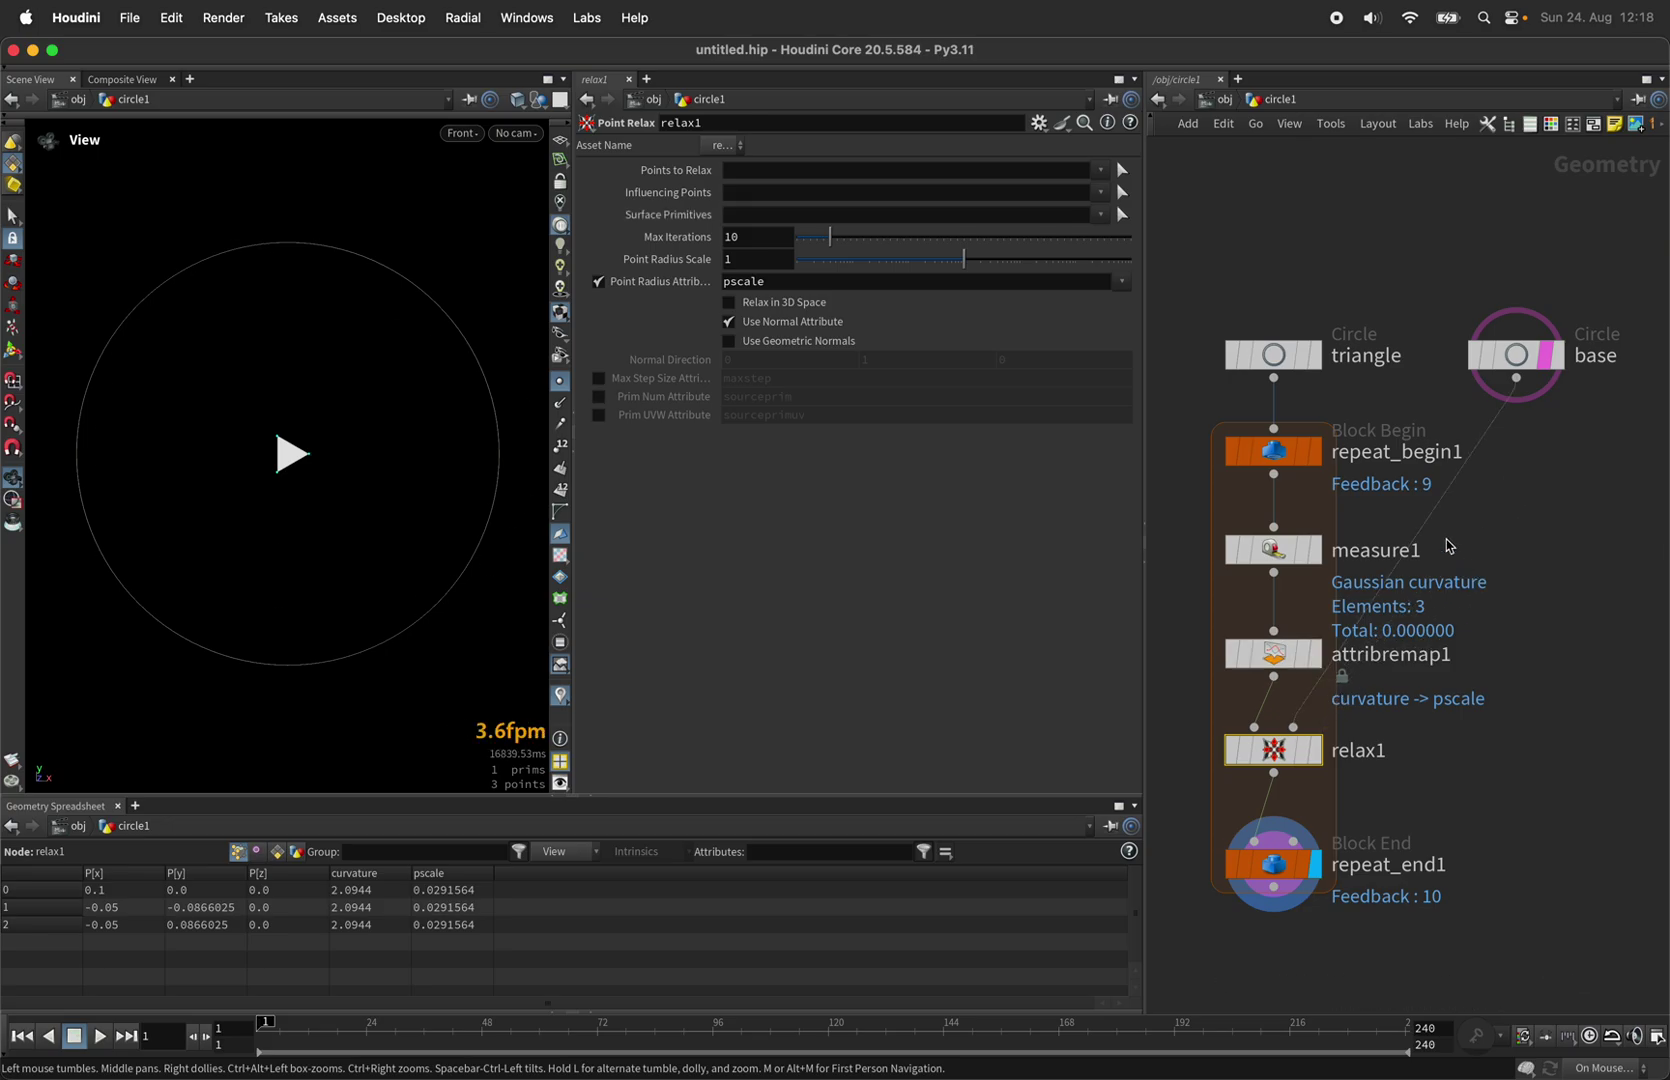
scroll(1303, 226, "down", 2)
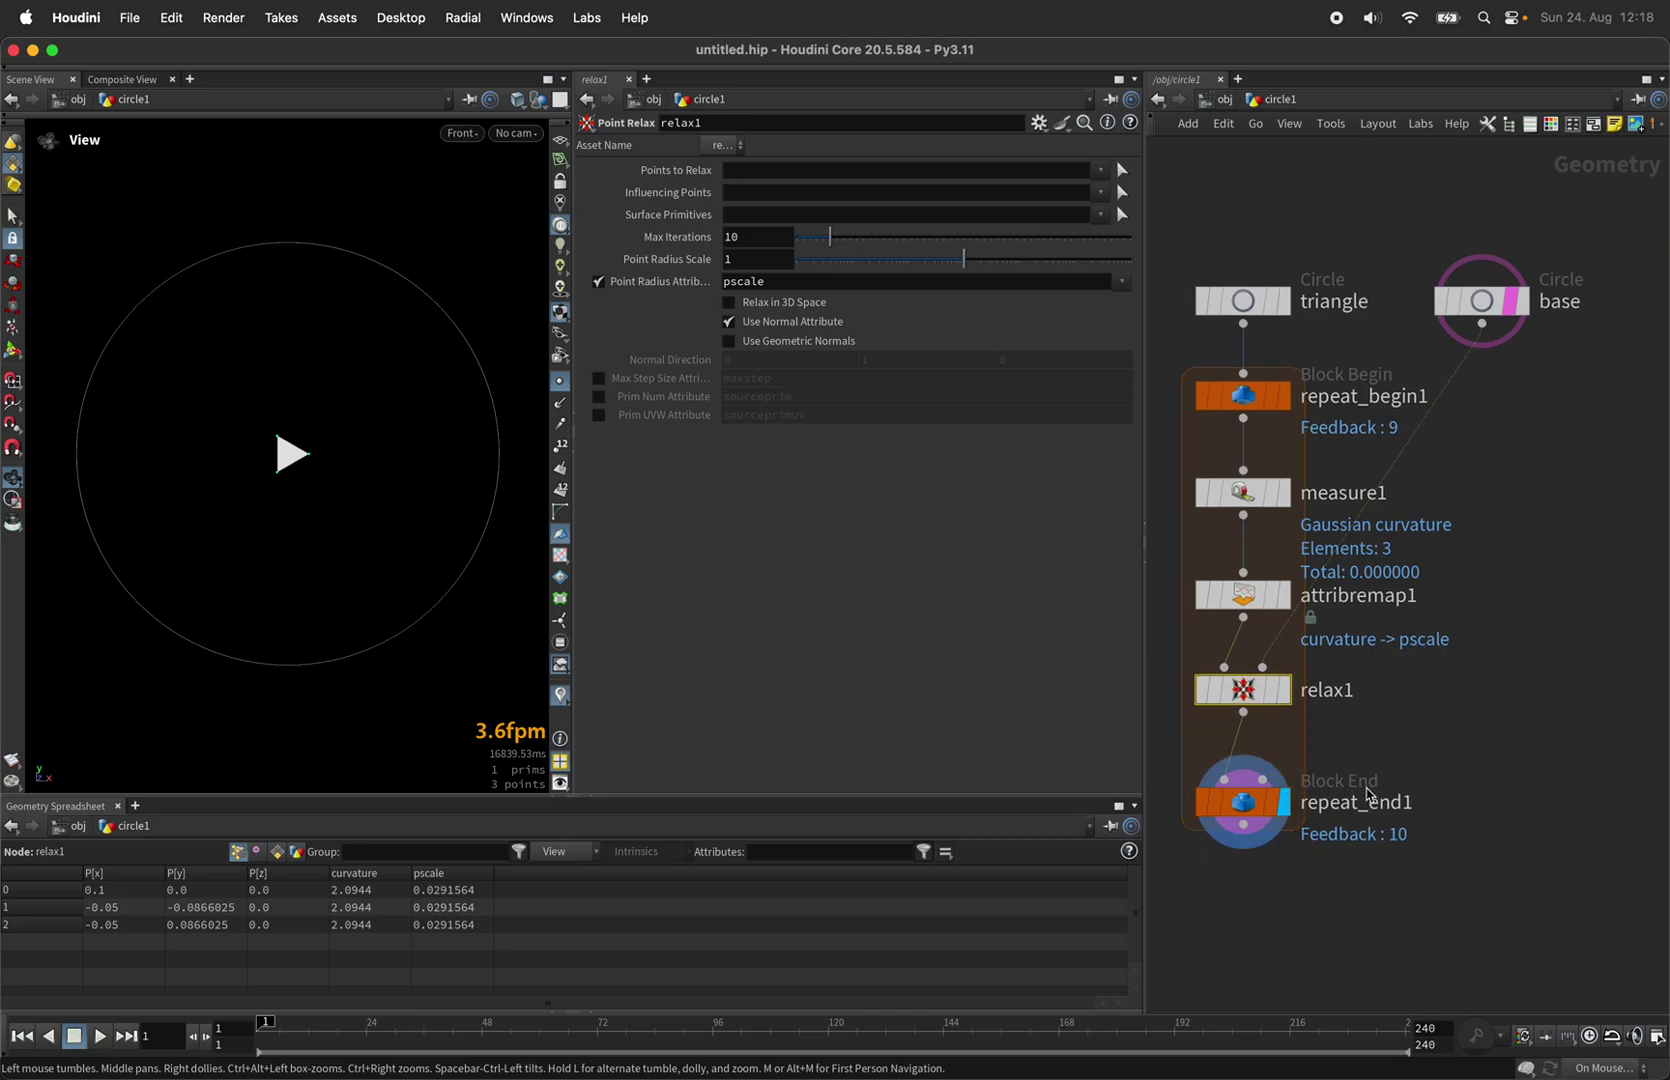
left_click_drag(1367, 795, 1367, 877)
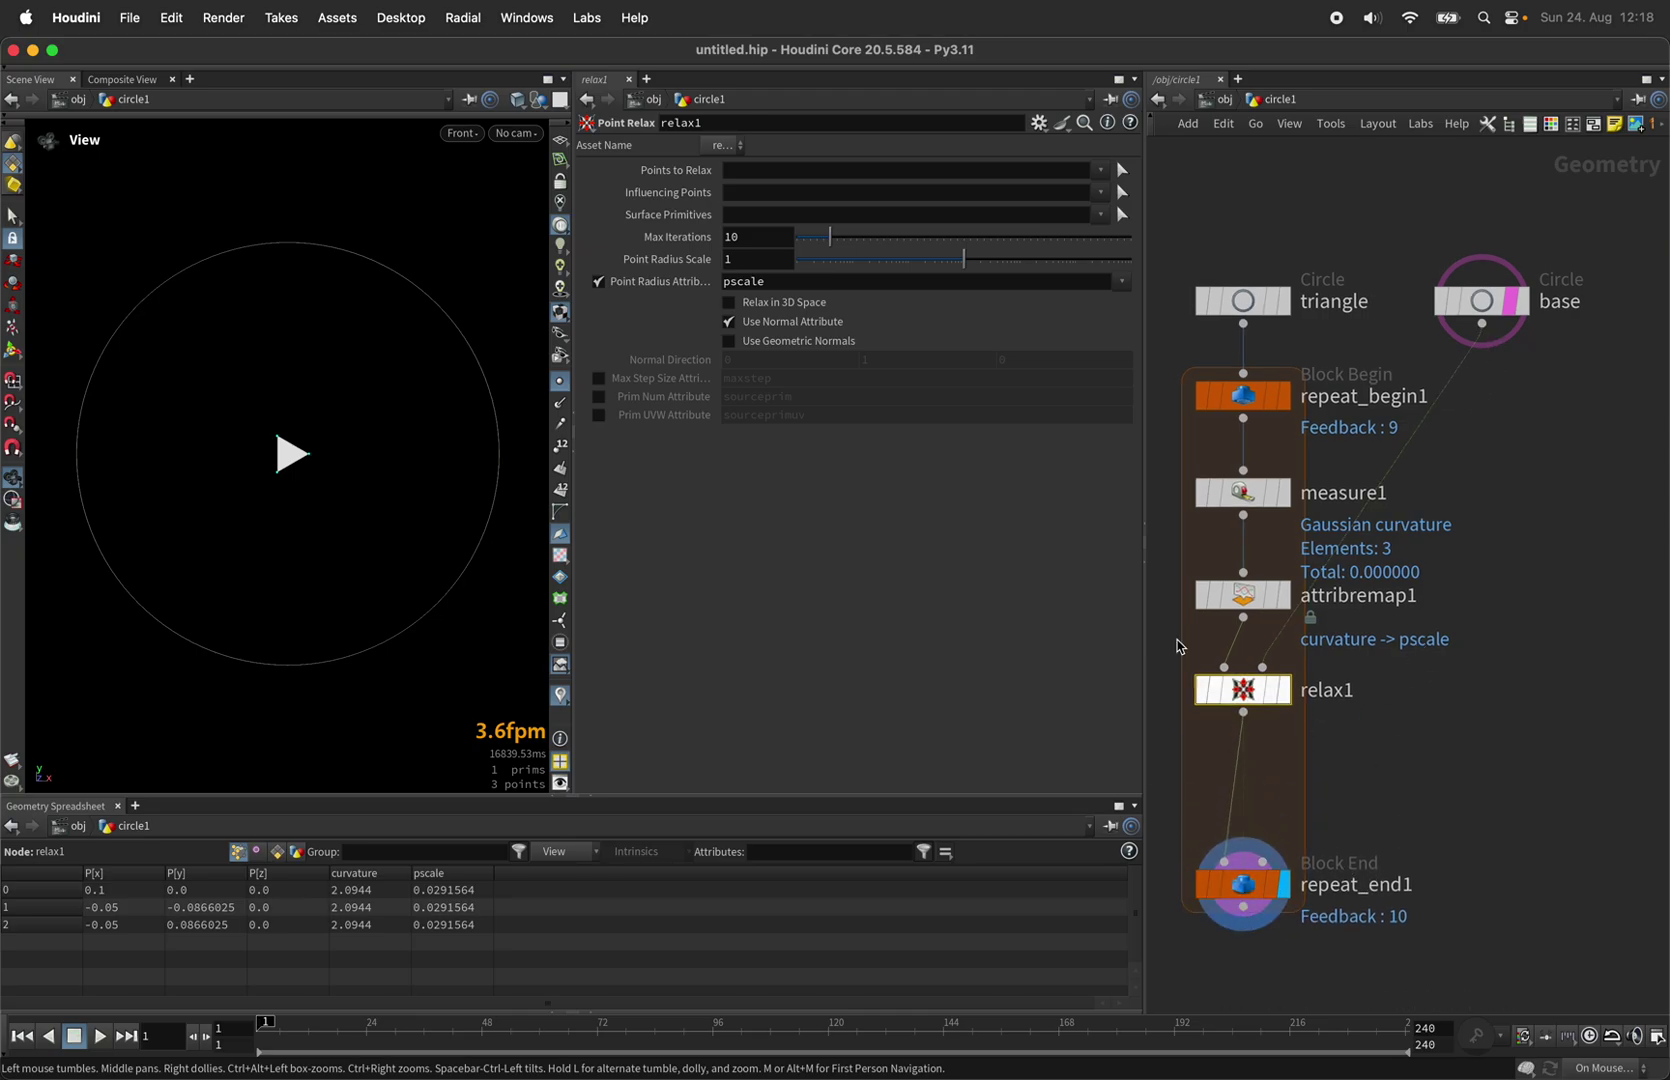
Set relax1 Max Iterations to 2.
left_click(753, 240)
type("2")
key("Return")
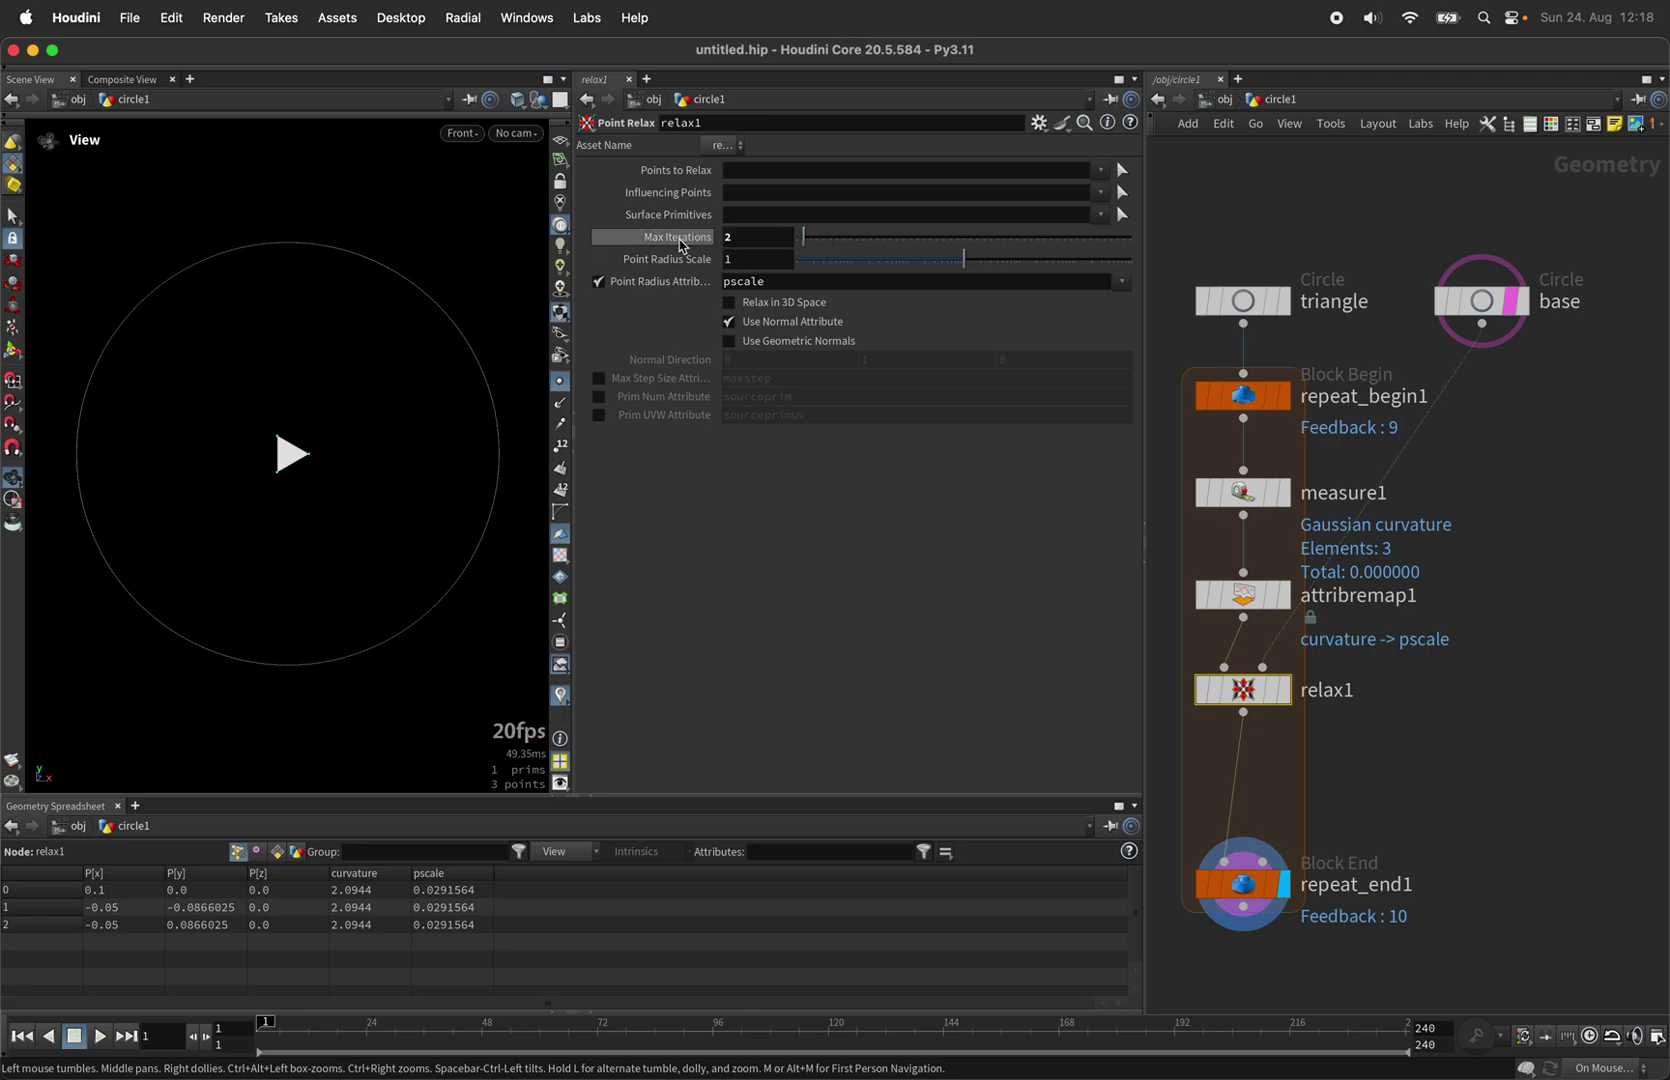
Insert a Resample node between relax1 and the loop end.
key("Tab")
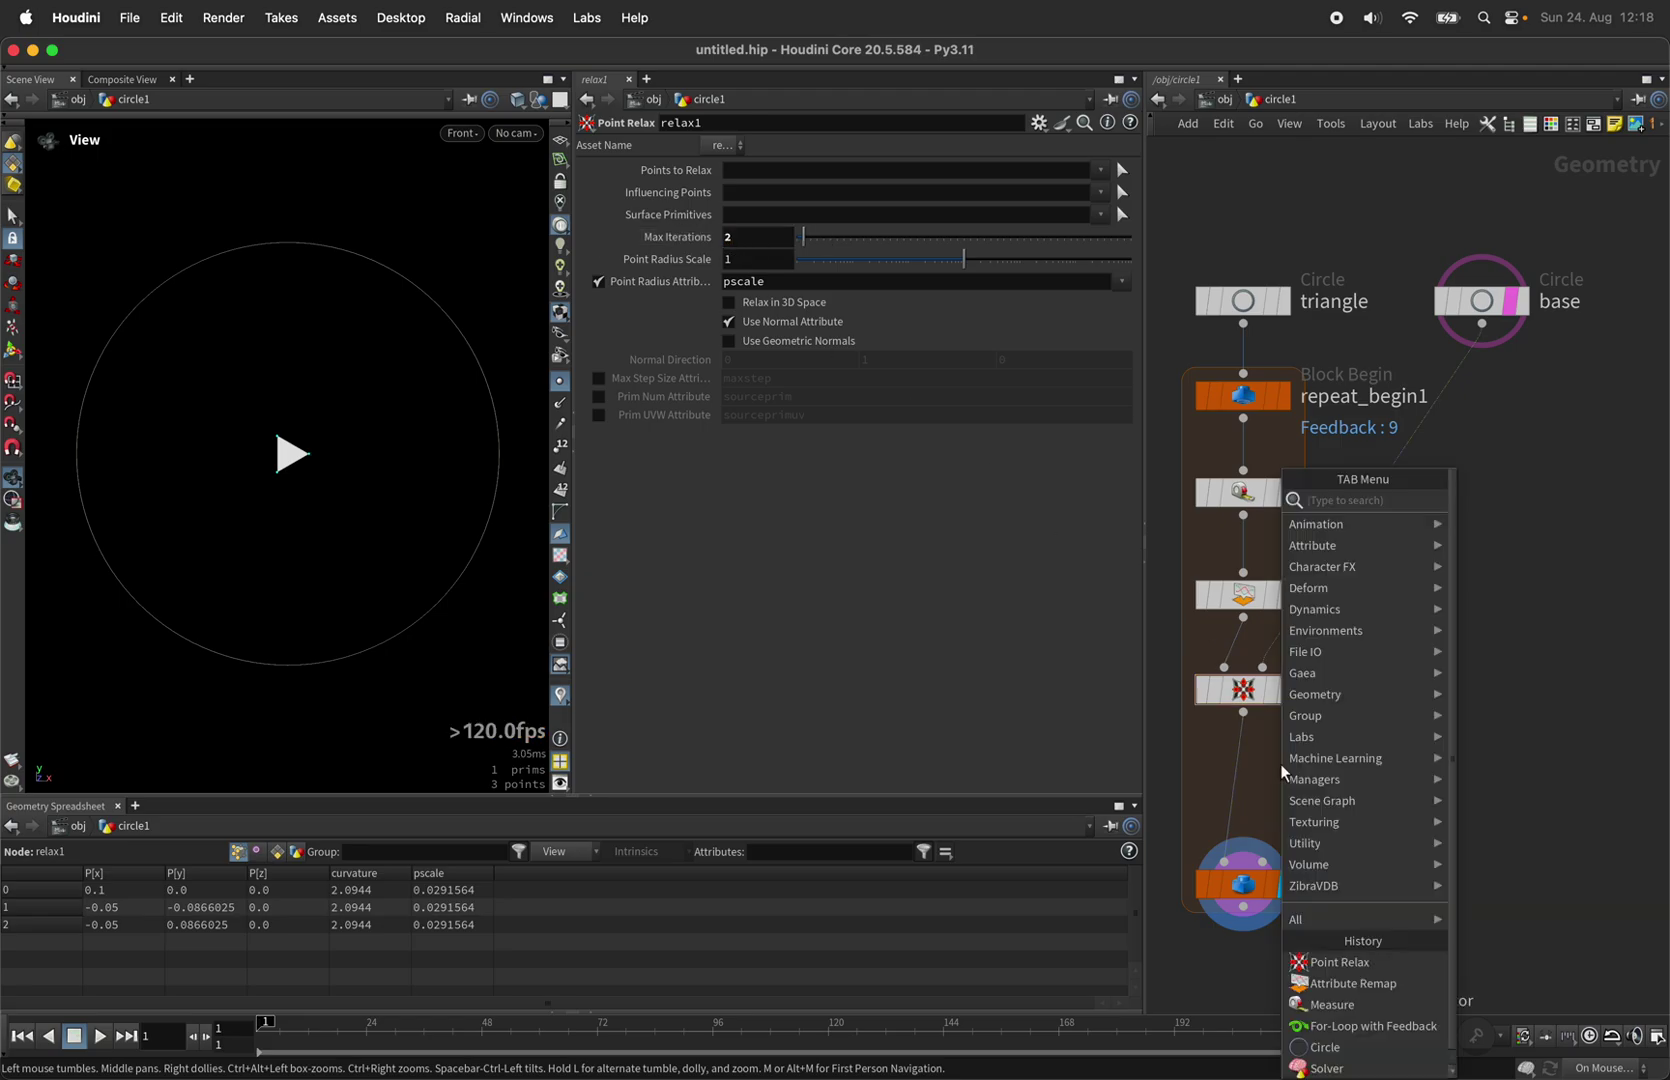
type("resample")
key("Return")
left_click(1284, 770)
left_click(1284, 770)
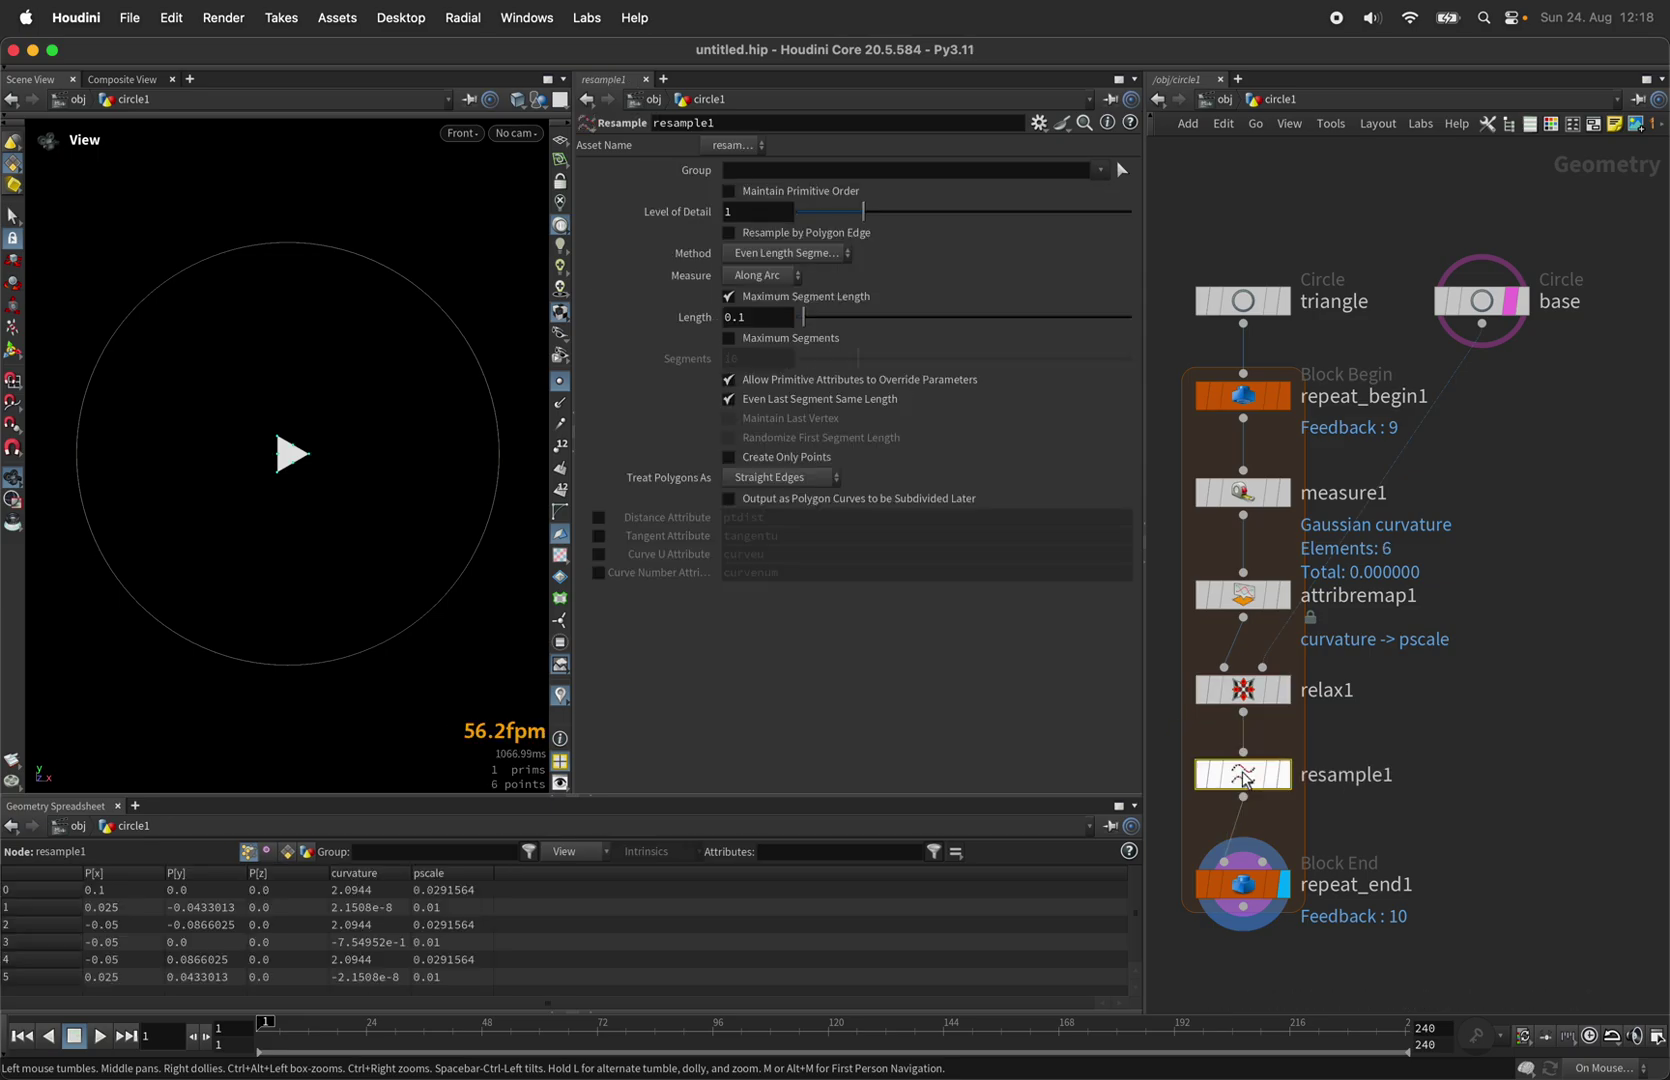
Resample as Subdivision Curves at 0.02 length and lower the loop iterations to 9.
left_click(794, 480)
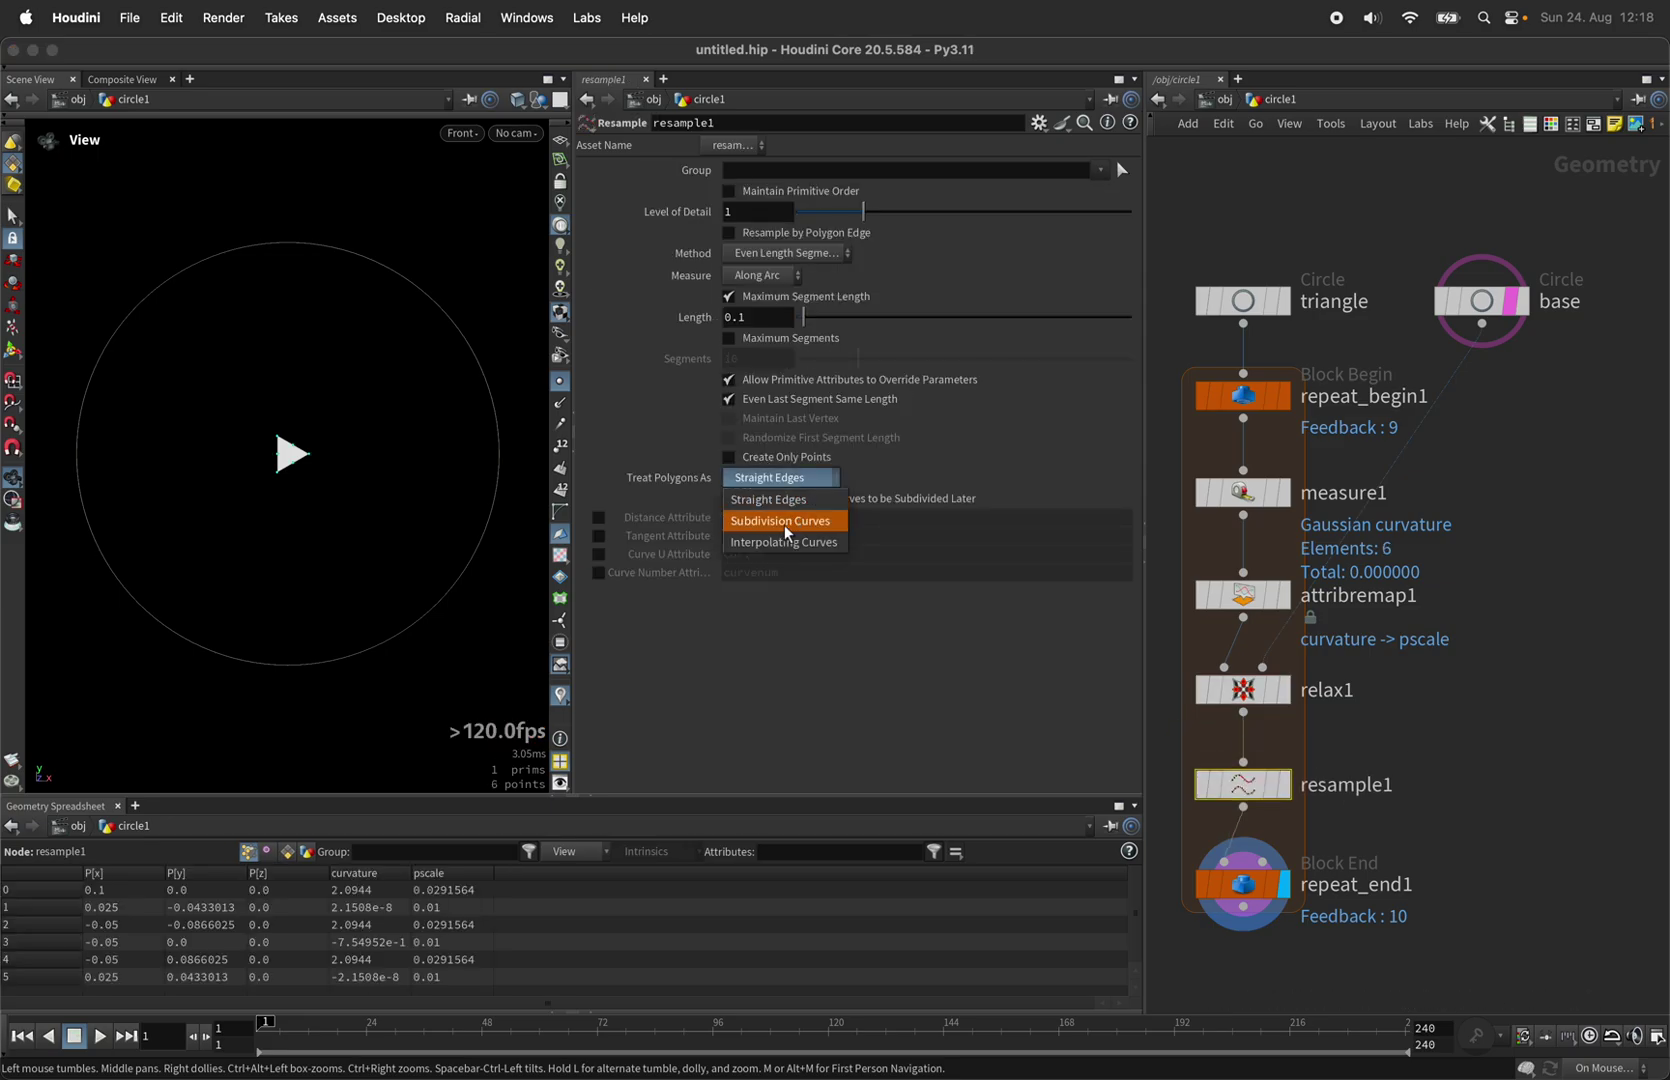
left_click(780, 522)
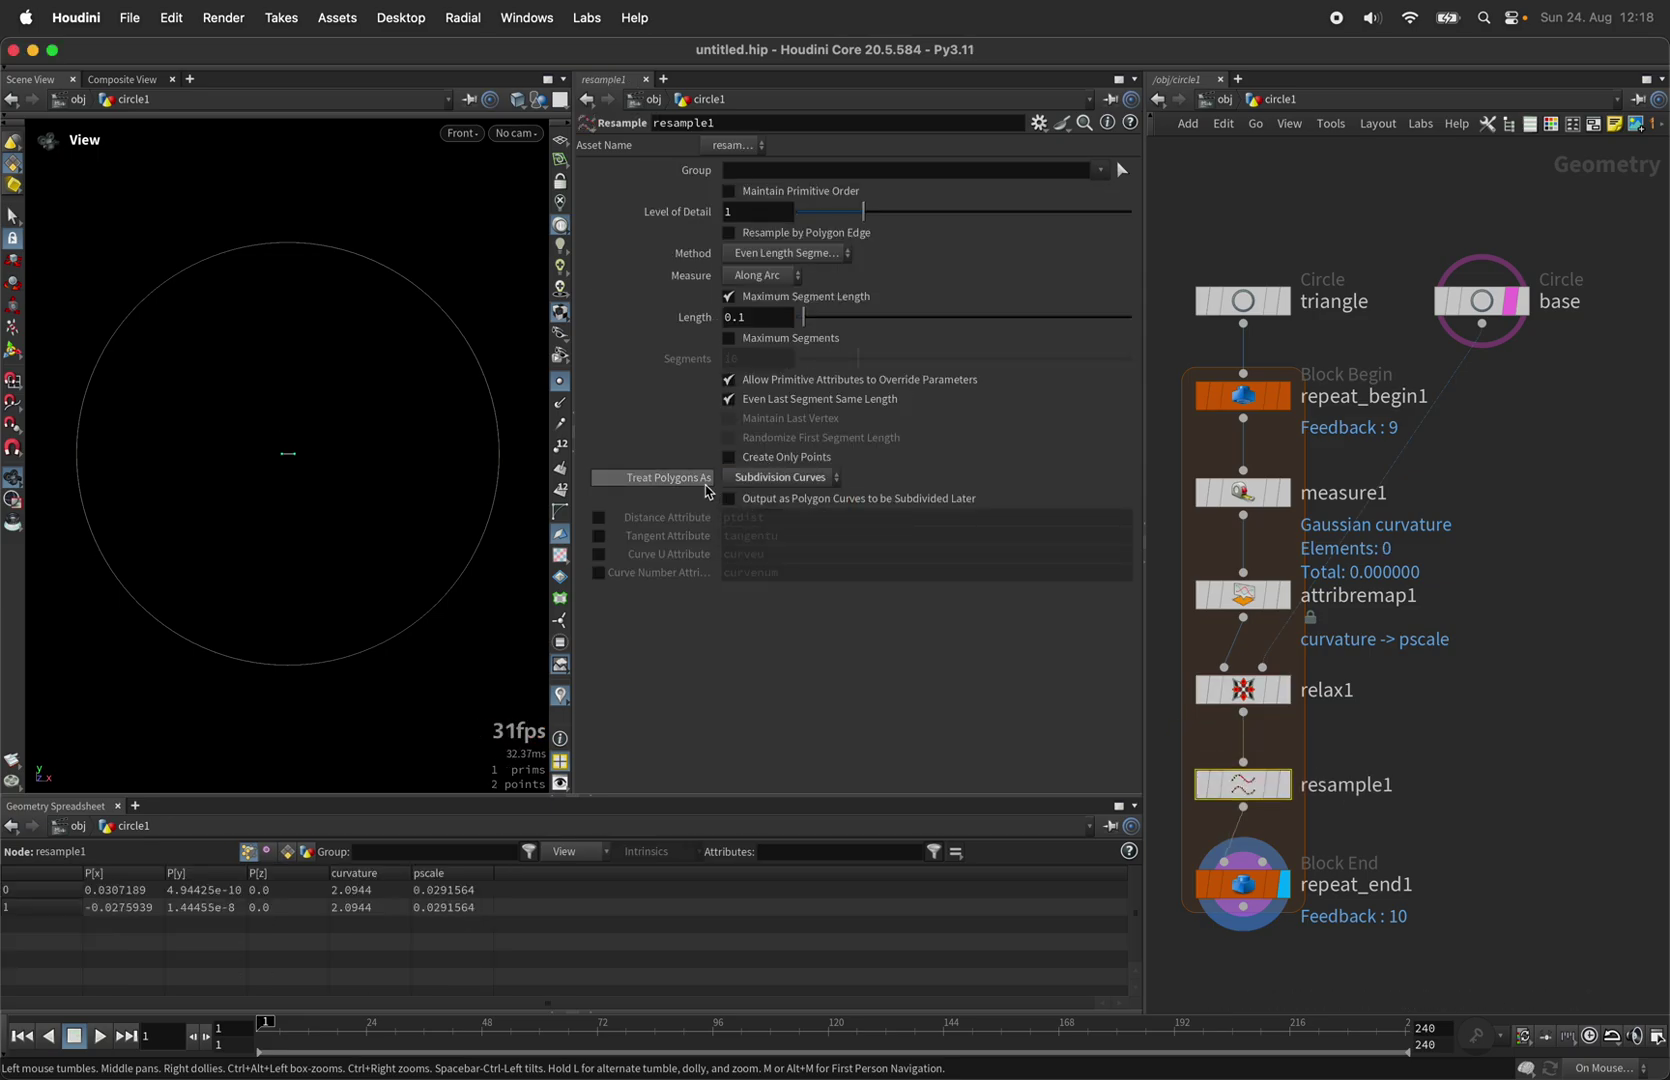
left_click(753, 319)
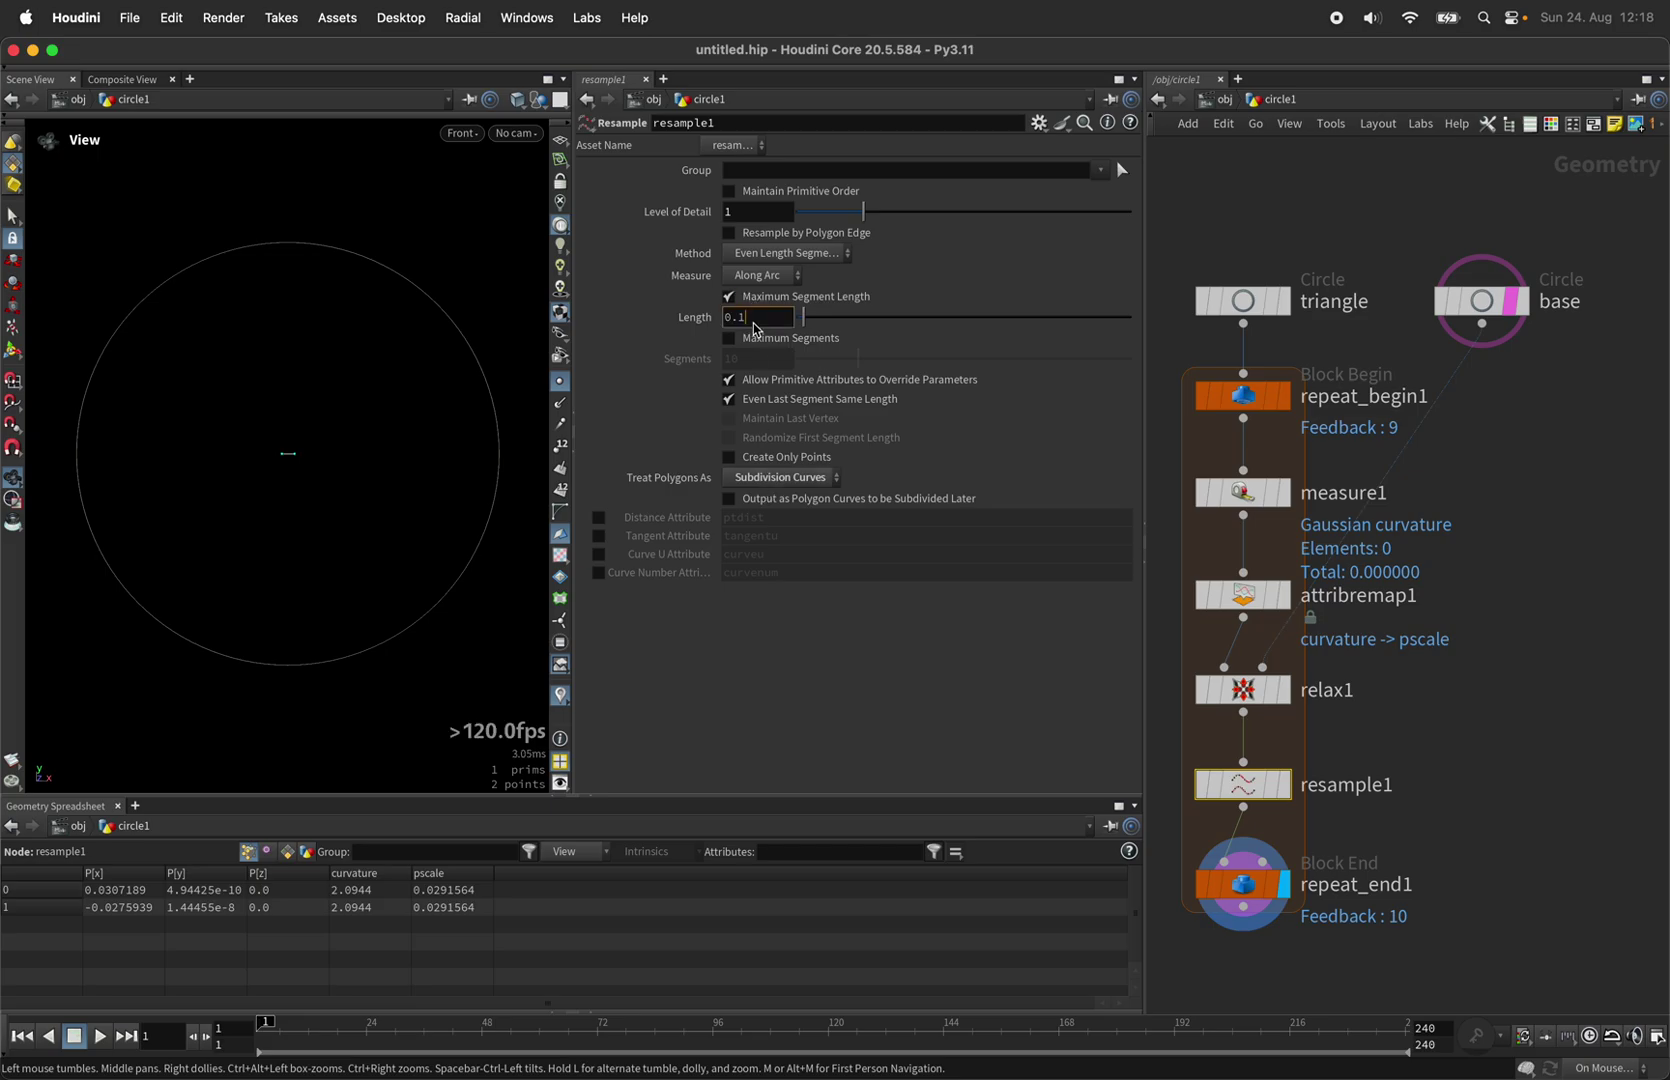
type("0.02")
key("Return")
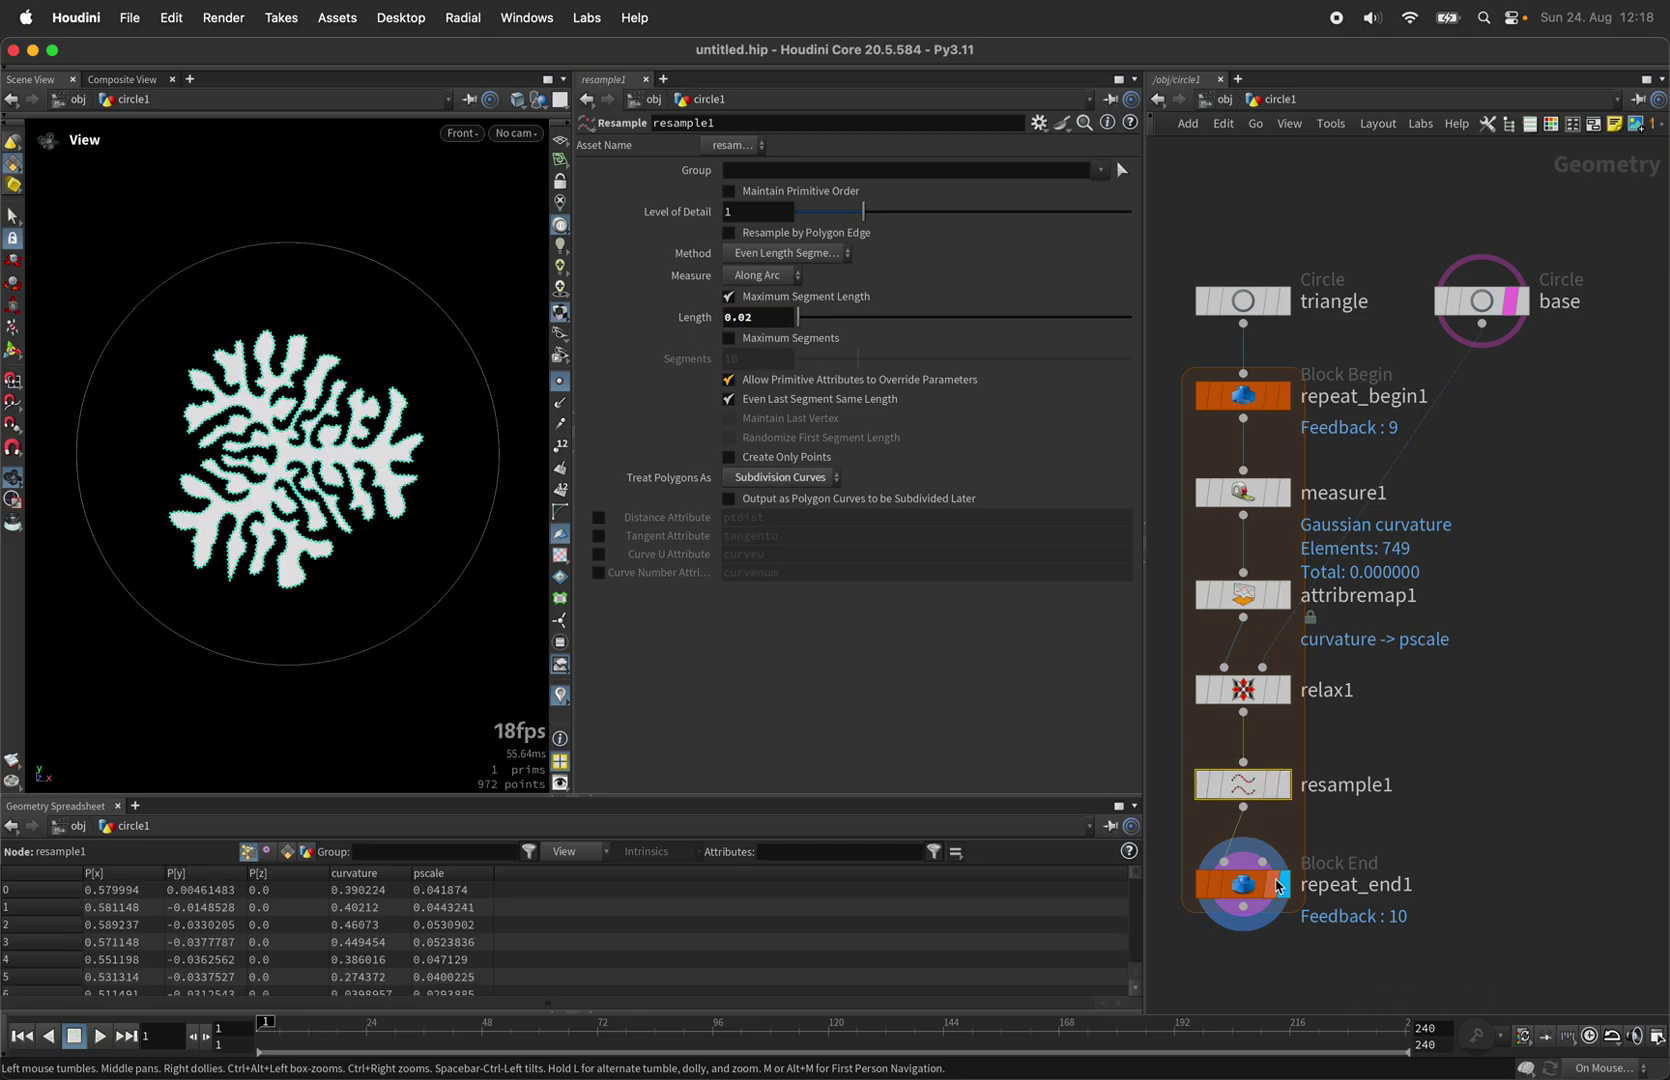
left_click(1250, 885)
left_click_drag(840, 218, 1086, 222)
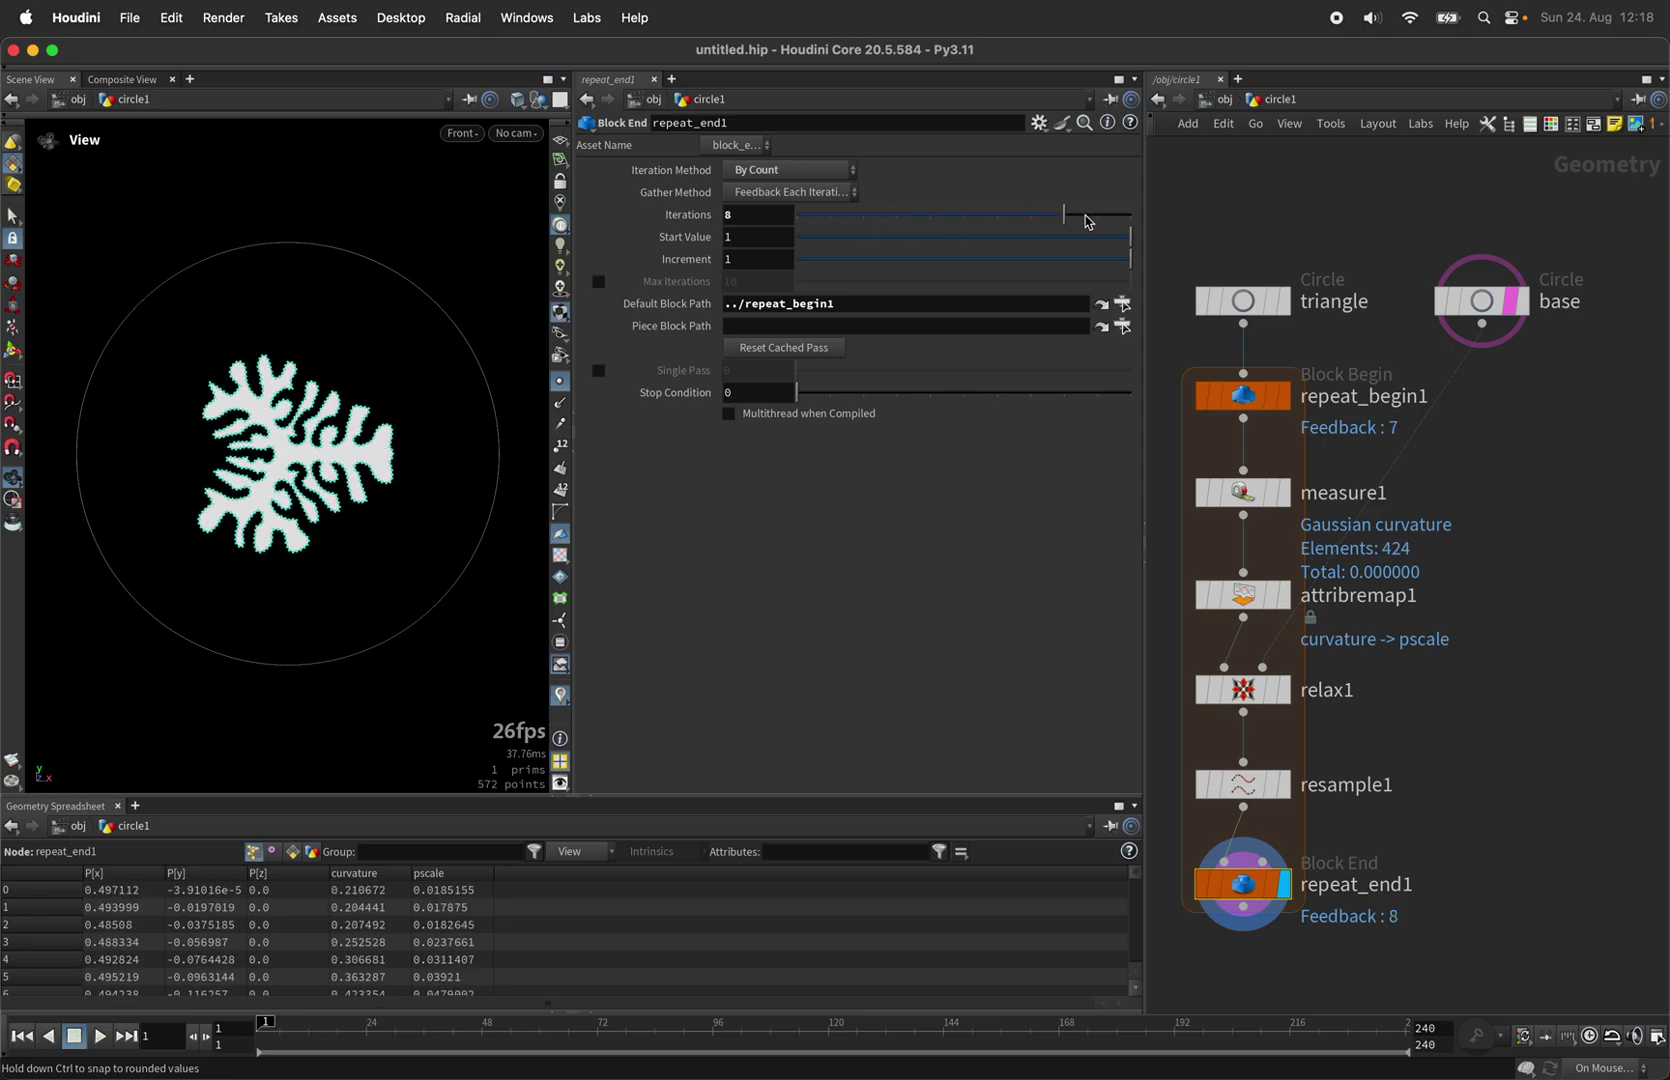
Set repeat_end1 to 20 iterations so the coral fills the whole base circle.
double_click(770, 224)
type("20")
key("Return")
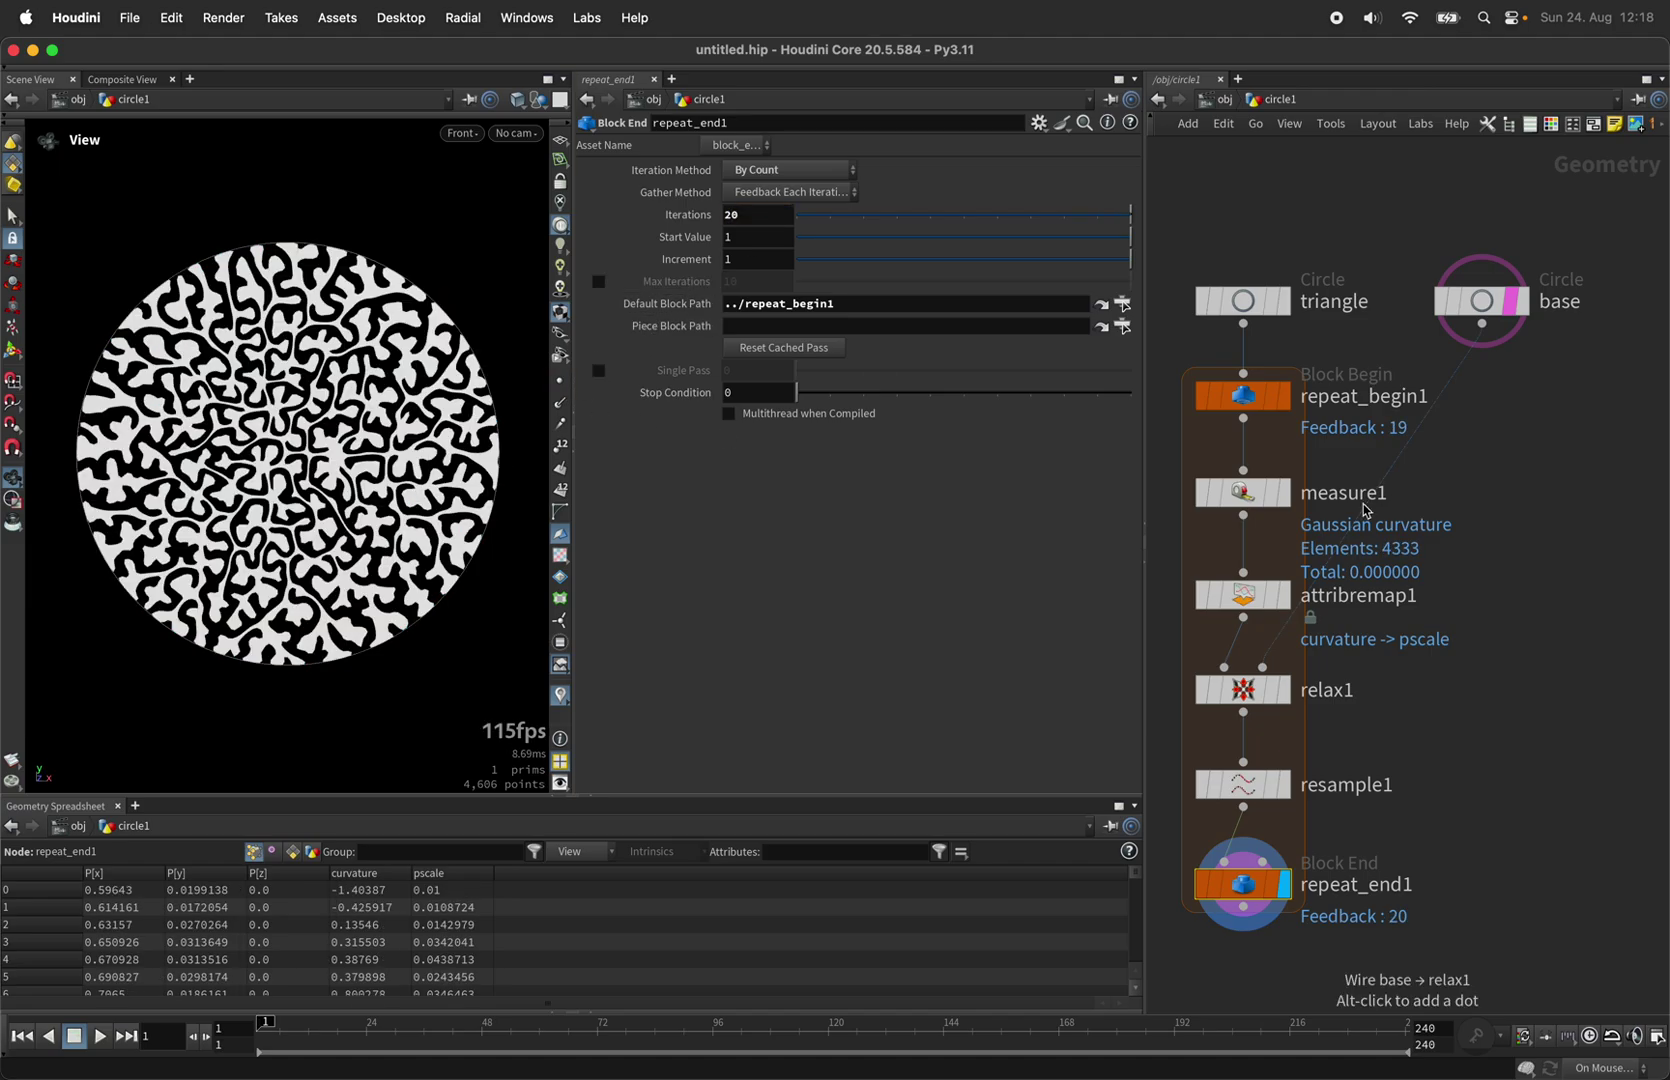
left_click(1243, 605)
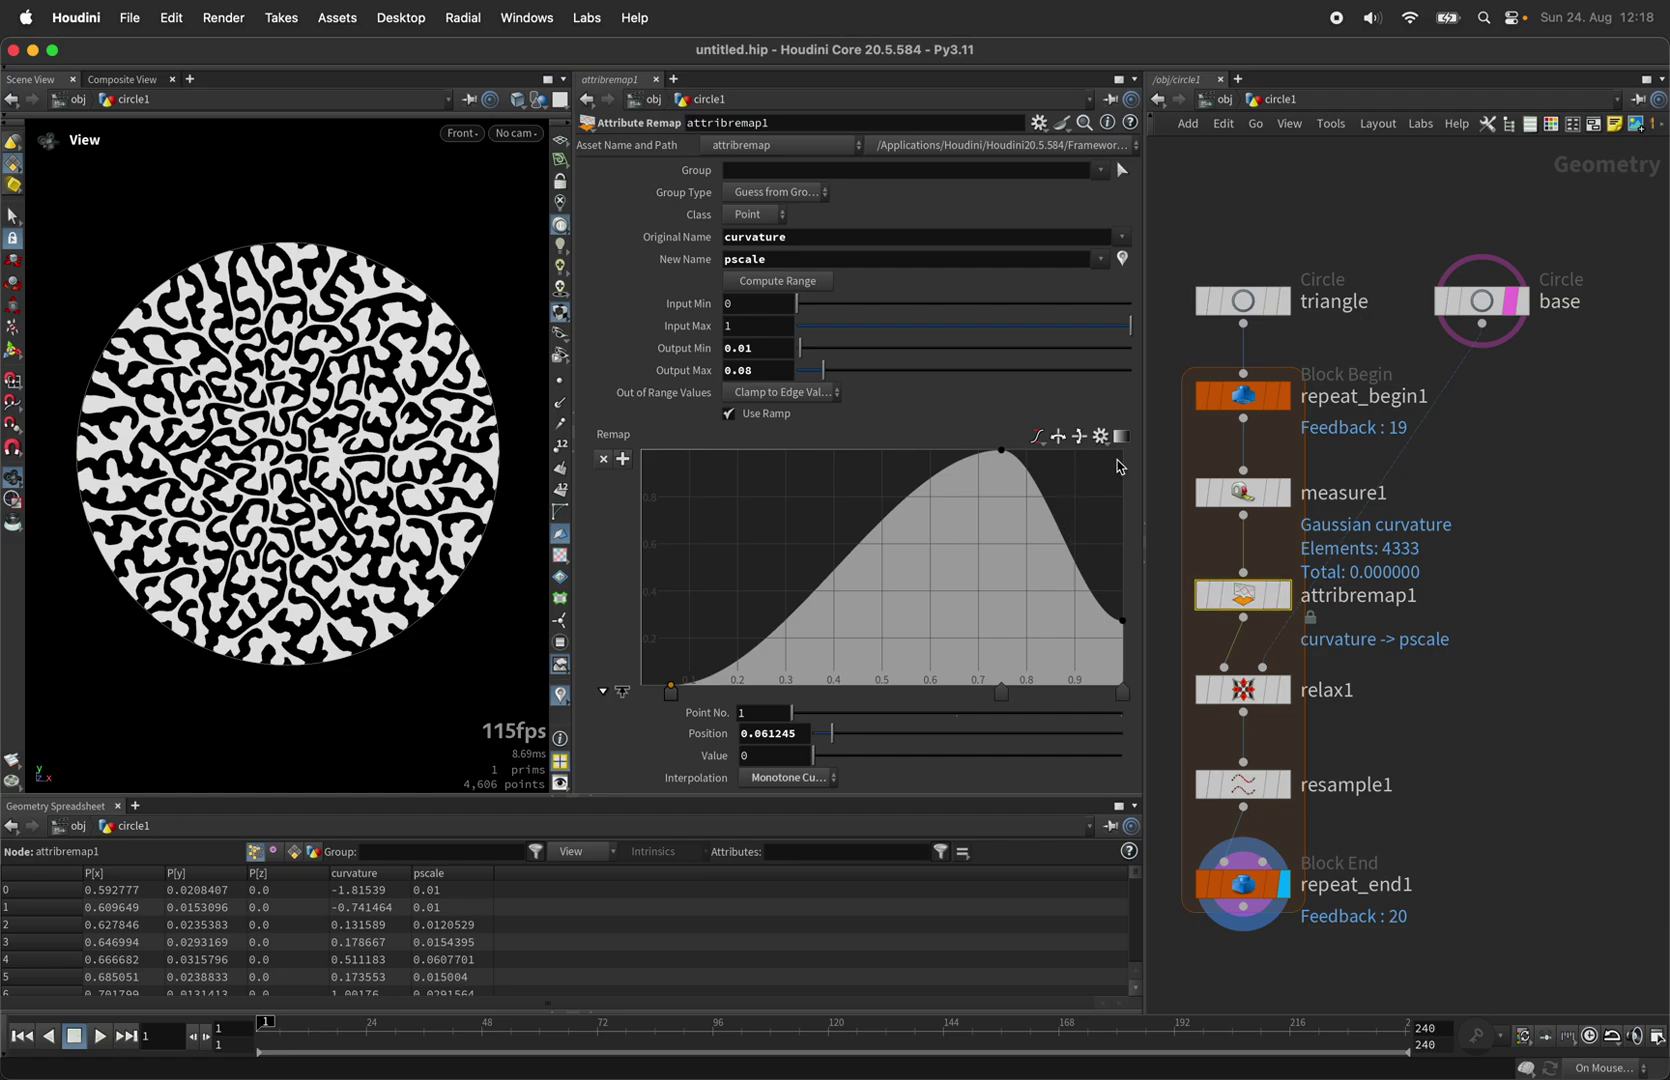
Change the remap output range to 0.02 minimum and 0.1 maximum.
left_click(778, 374)
key("BackSpace")
key("BackSpace")
type("1")
key("Return")
left_click(771, 352)
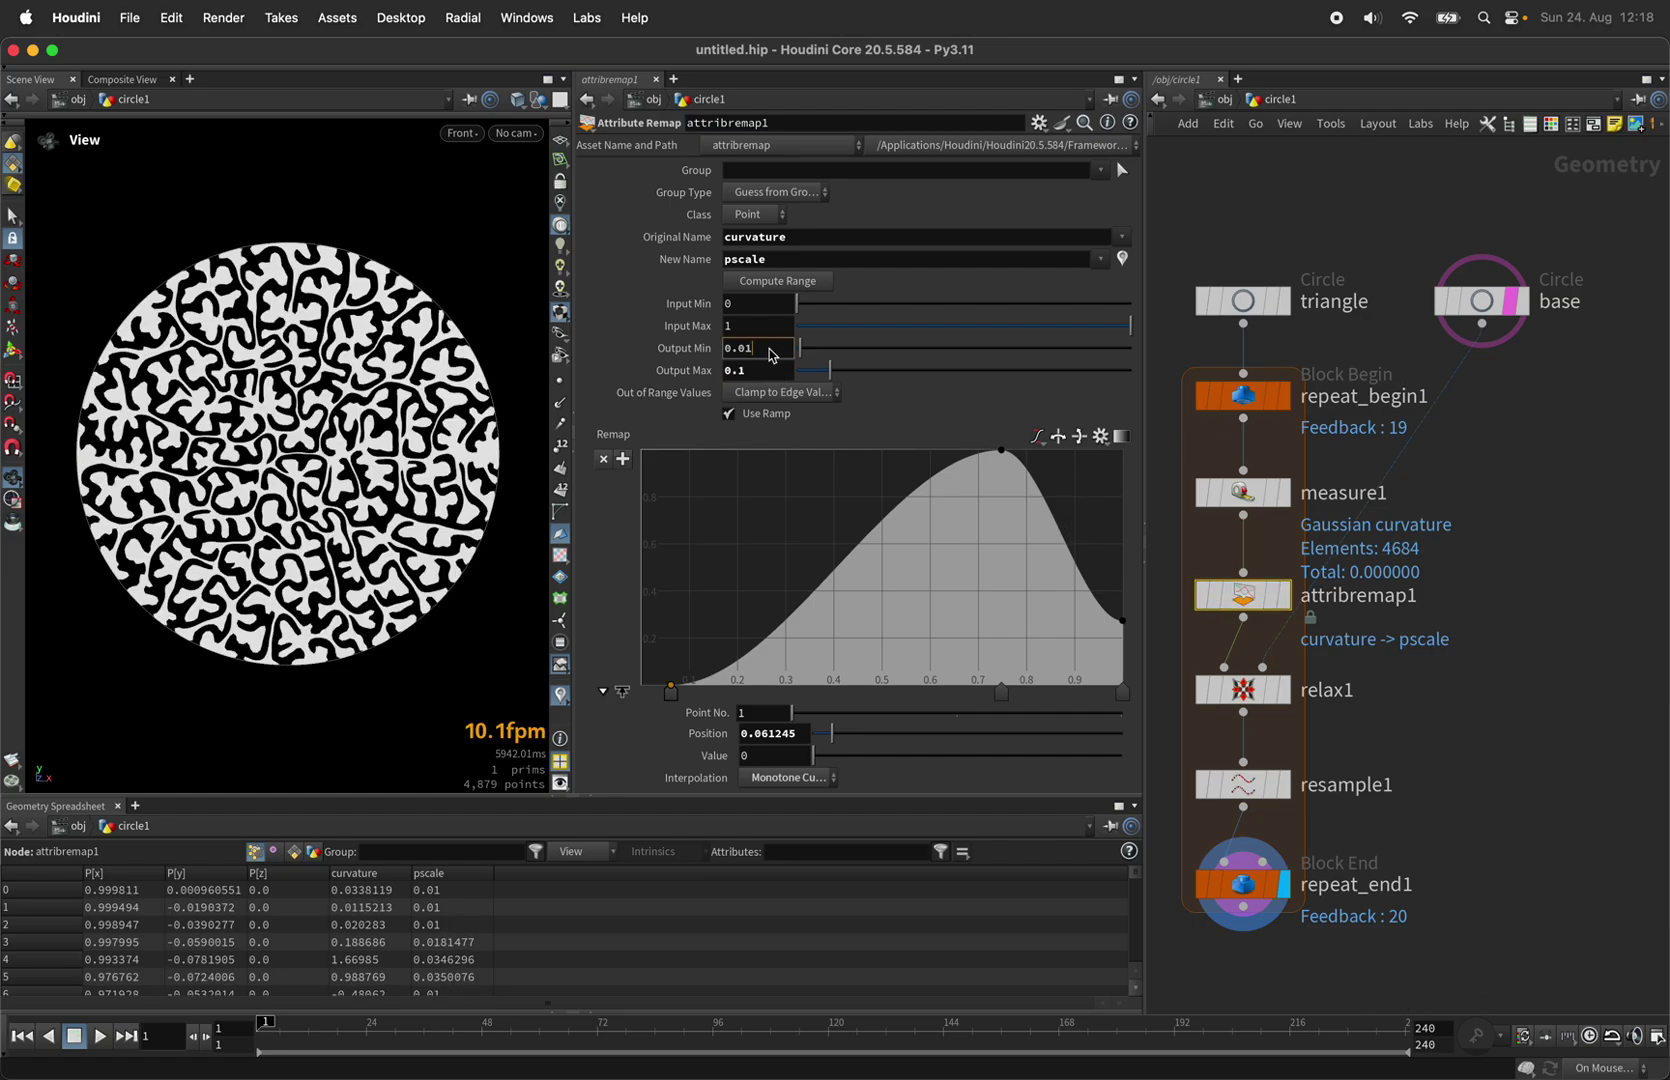
type("2")
key("Return")
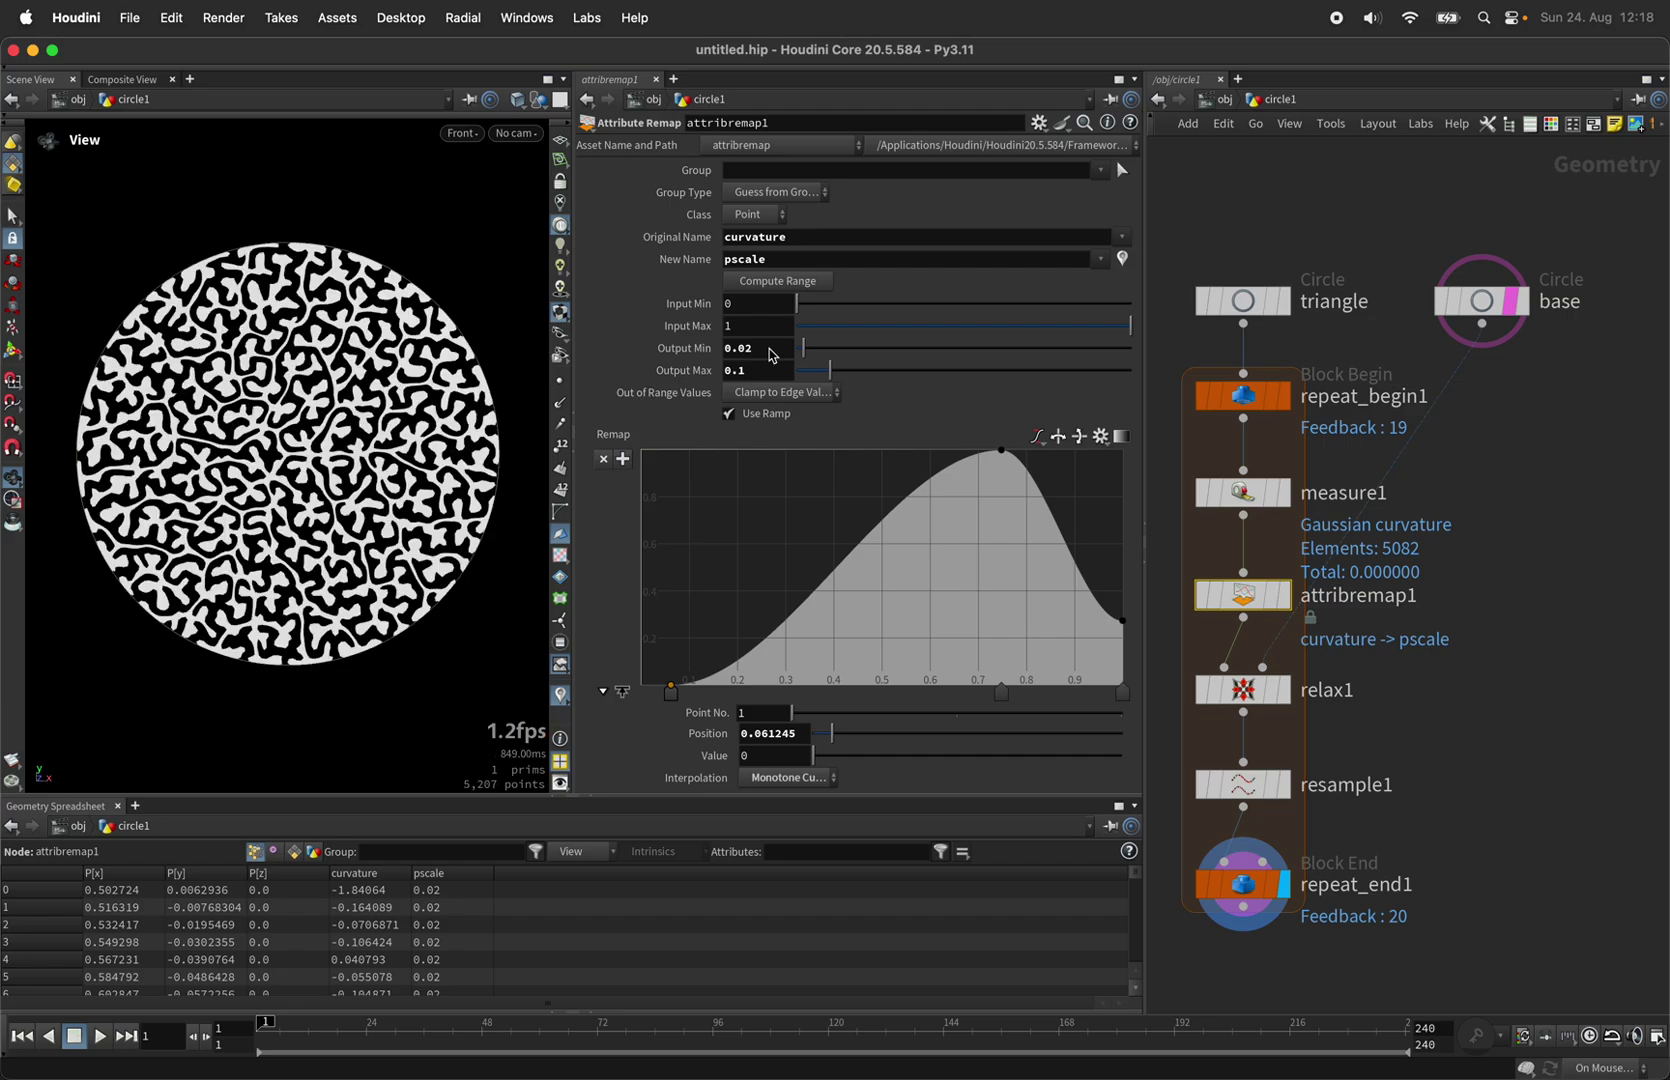
Try relax1 Max Iterations at 1 and 2, settling on 4.
left_click(1256, 692)
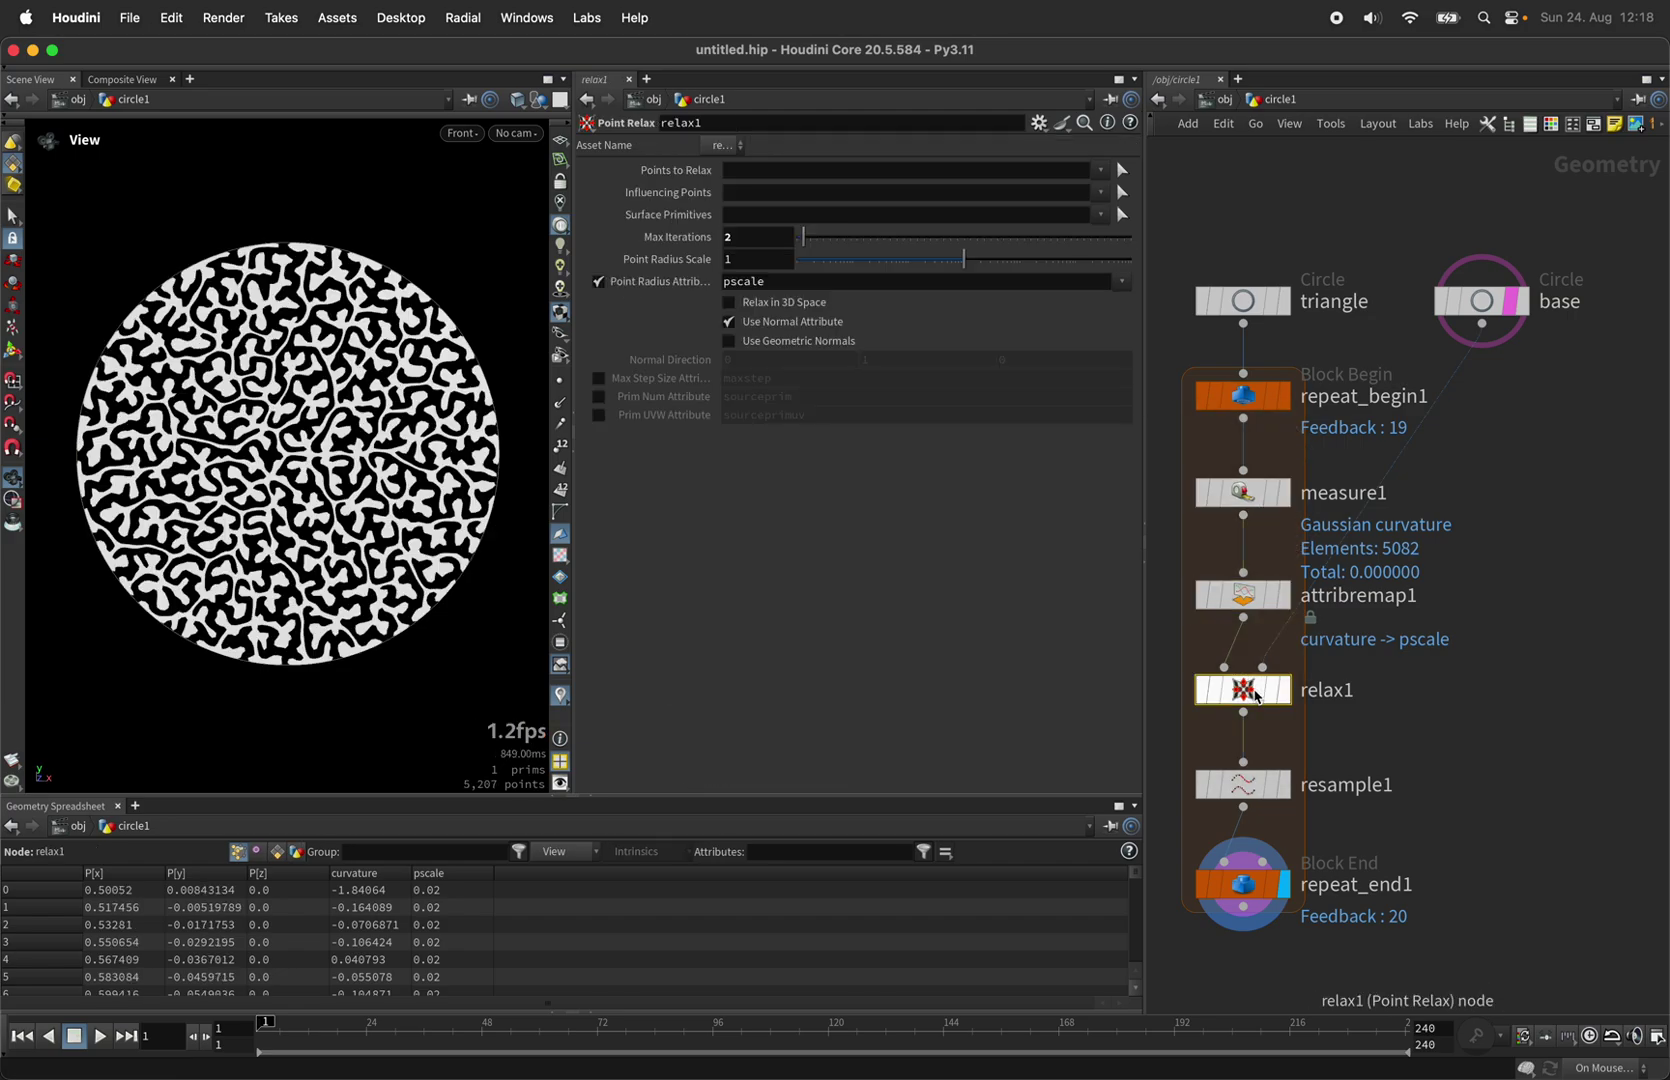
left_click(762, 262)
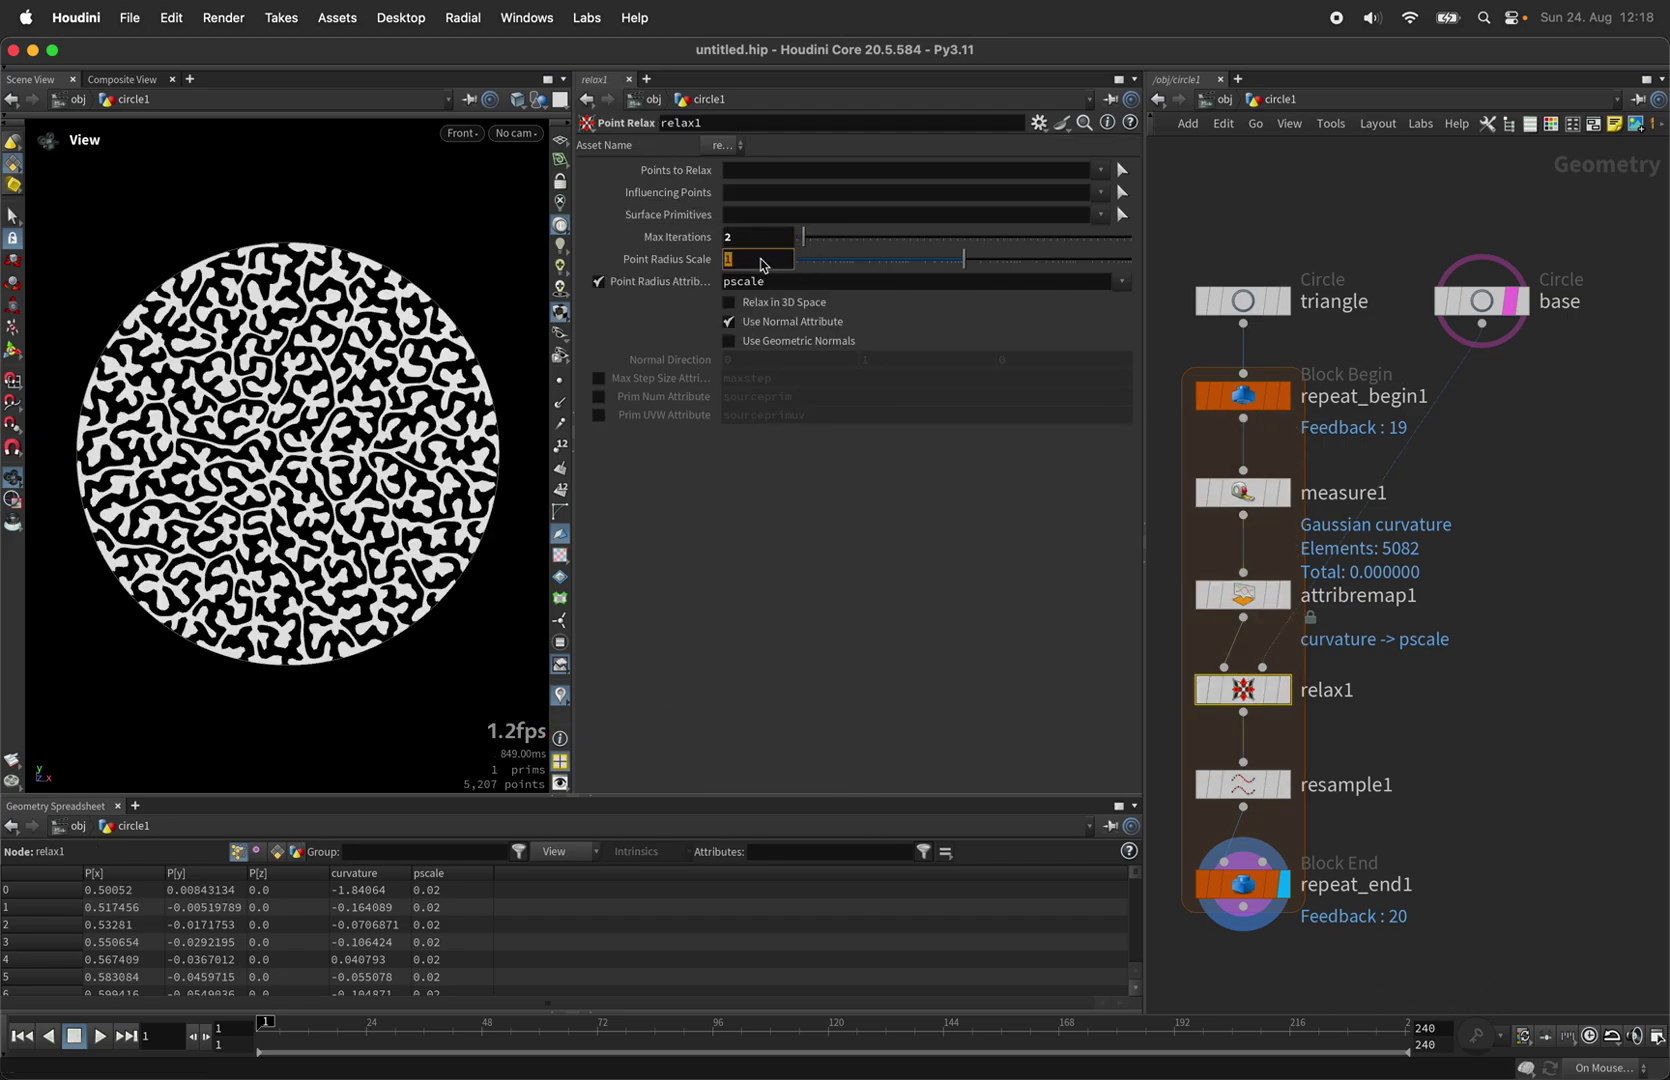
left_click(752, 241)
type("1")
key("Return")
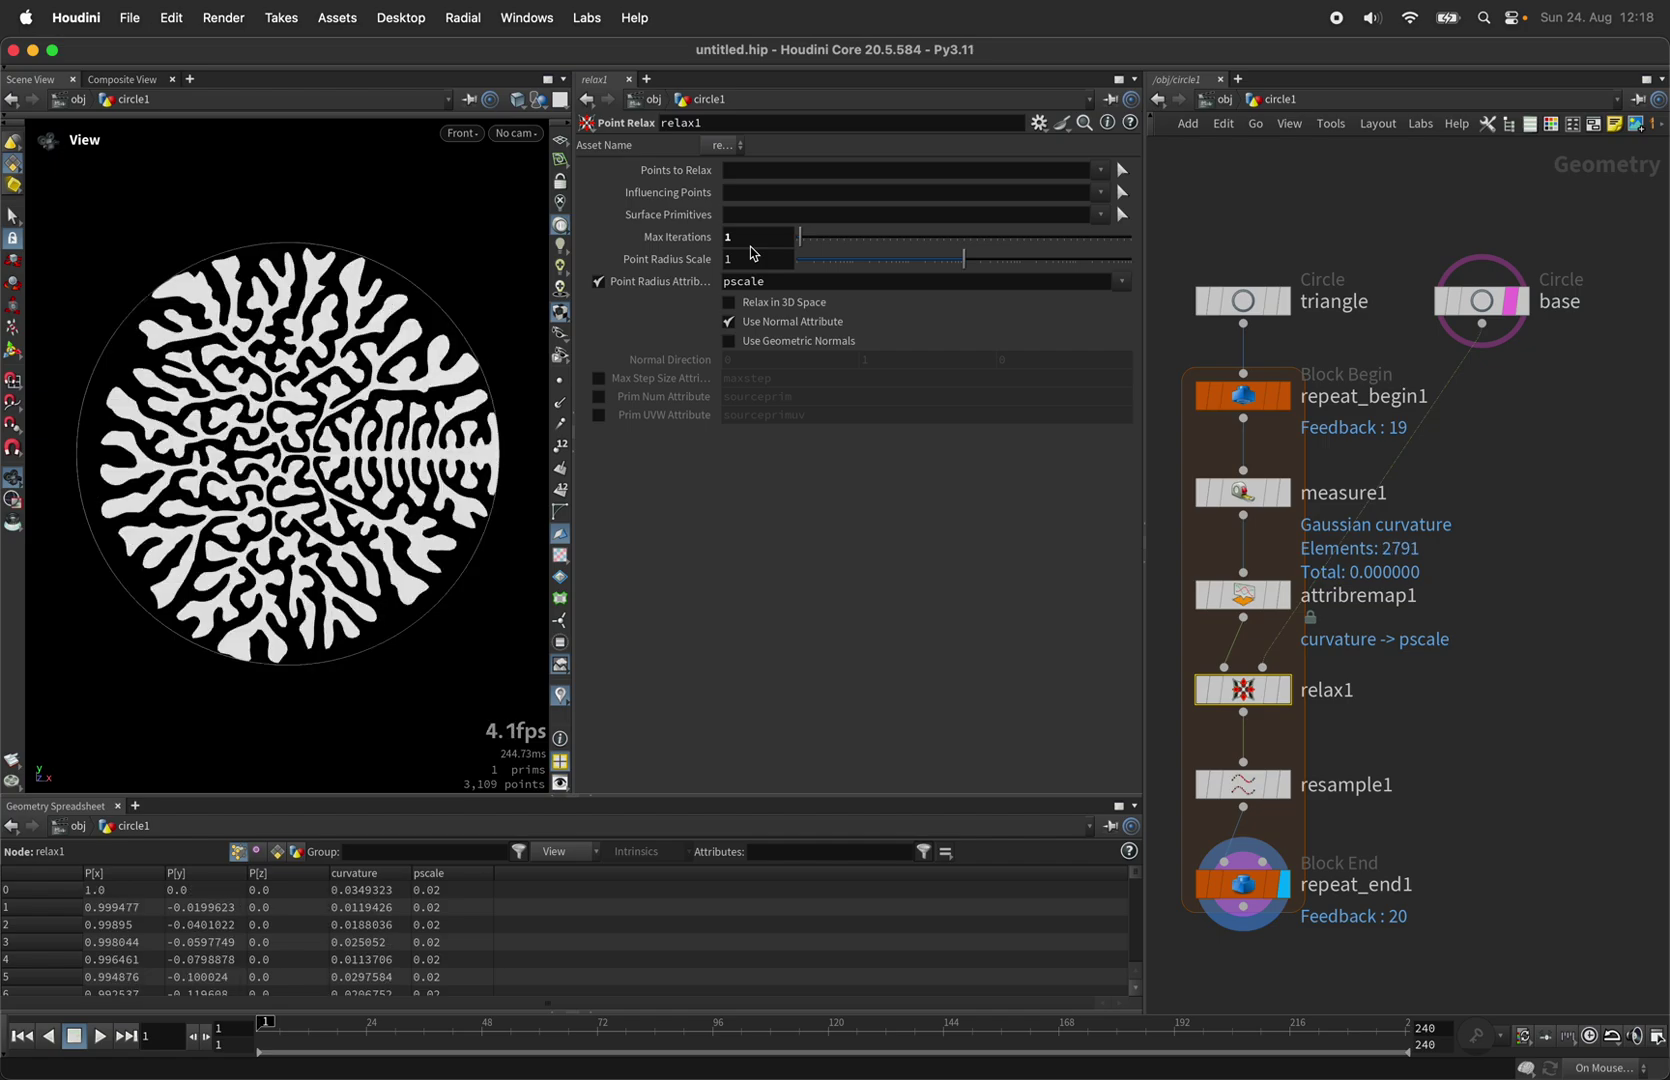
left_click(754, 244)
type("2")
key("Return")
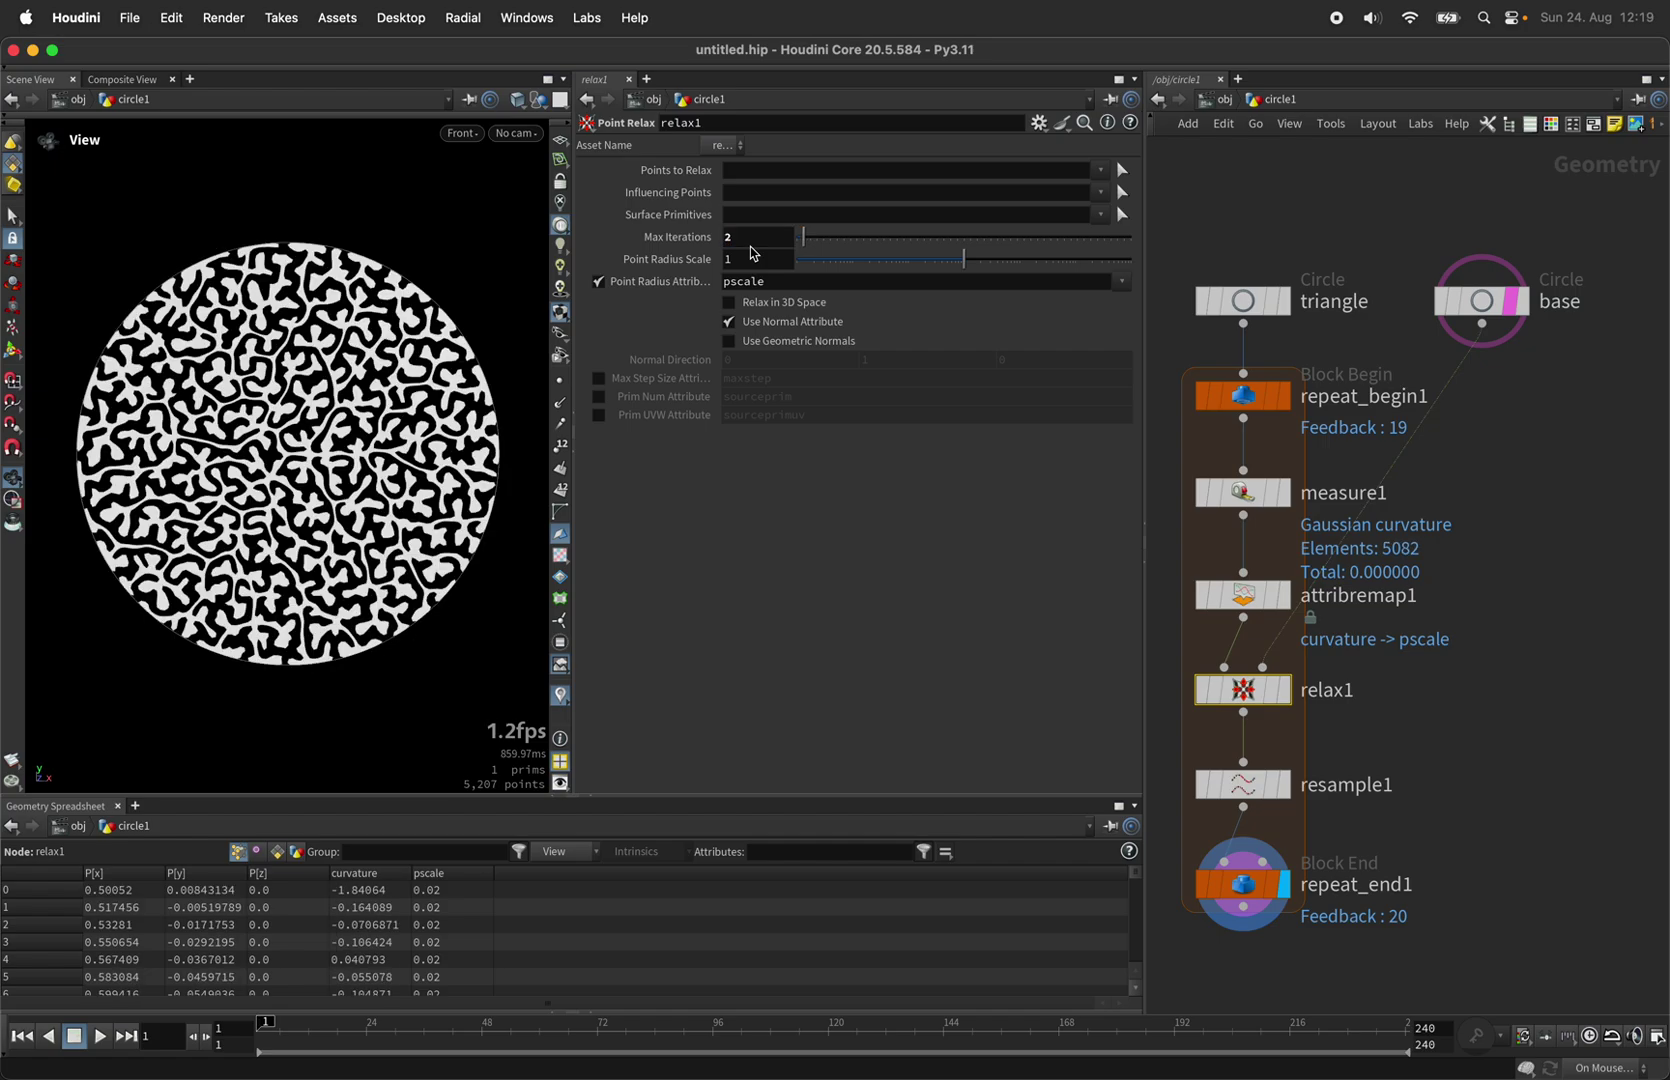
left_click(752, 246)
key("Return")
Set relax1 Point Radius Scale to 0.2 after trying 0.4.
left_click(747, 262)
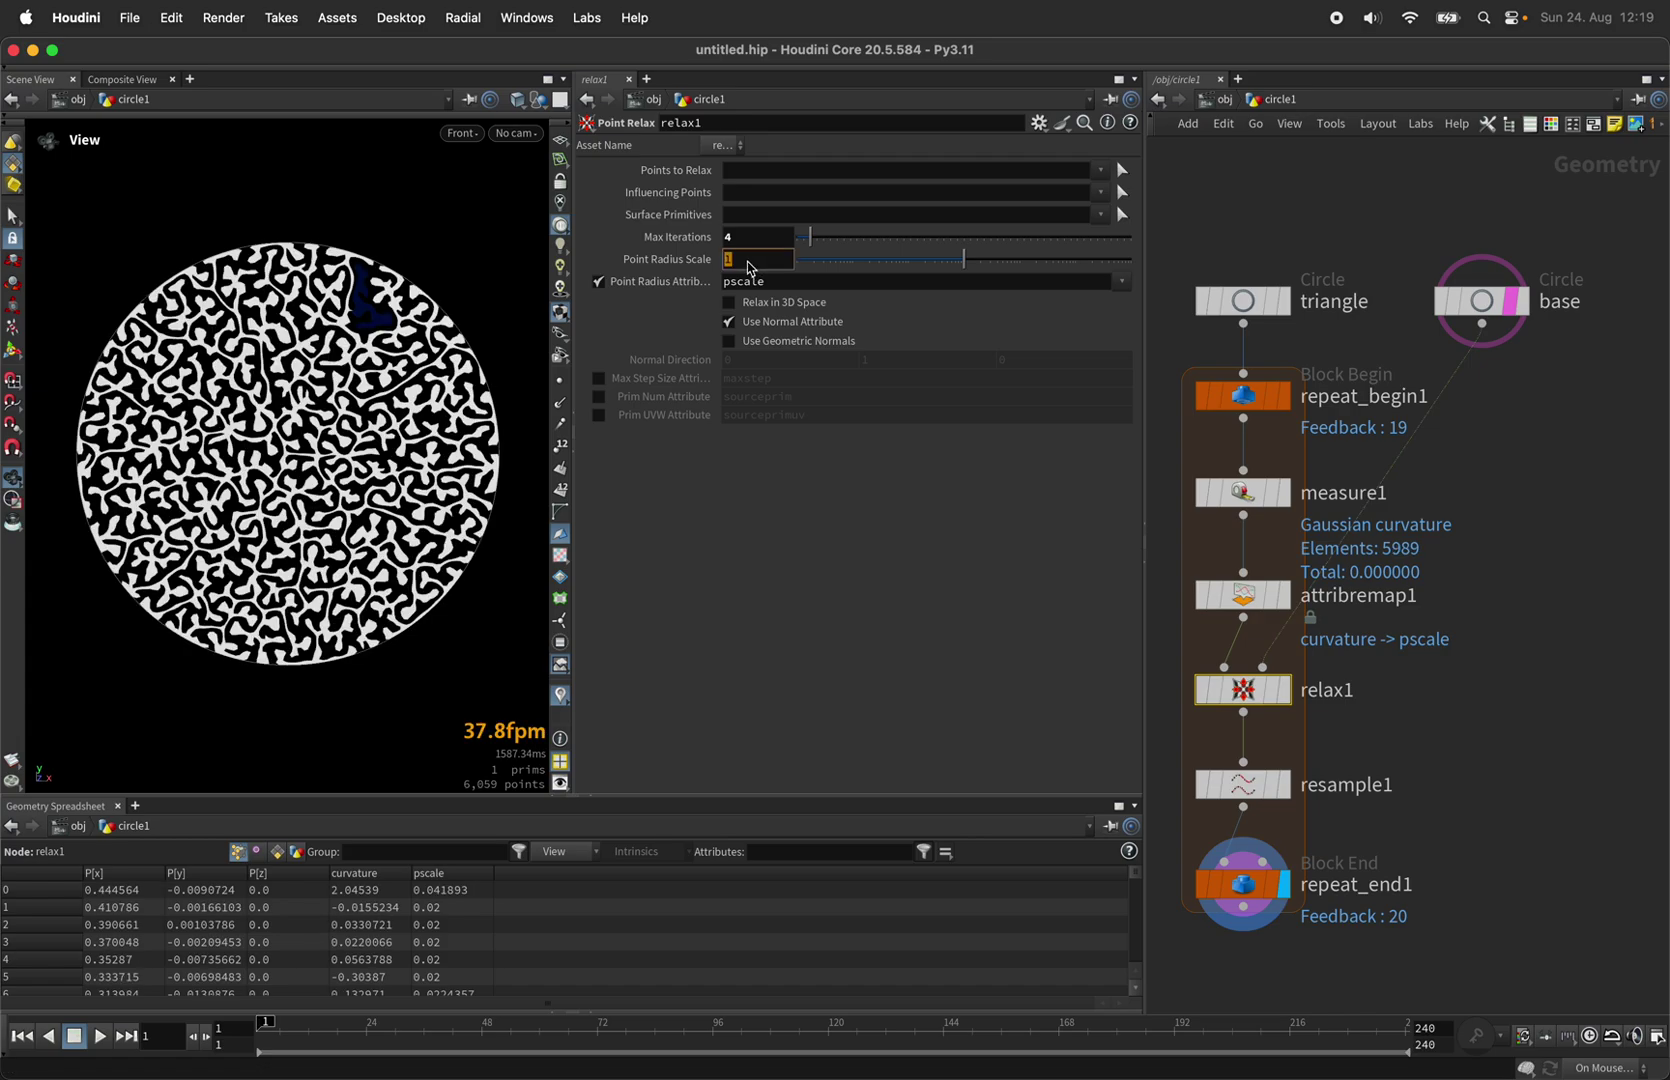
type(".4")
key("Return")
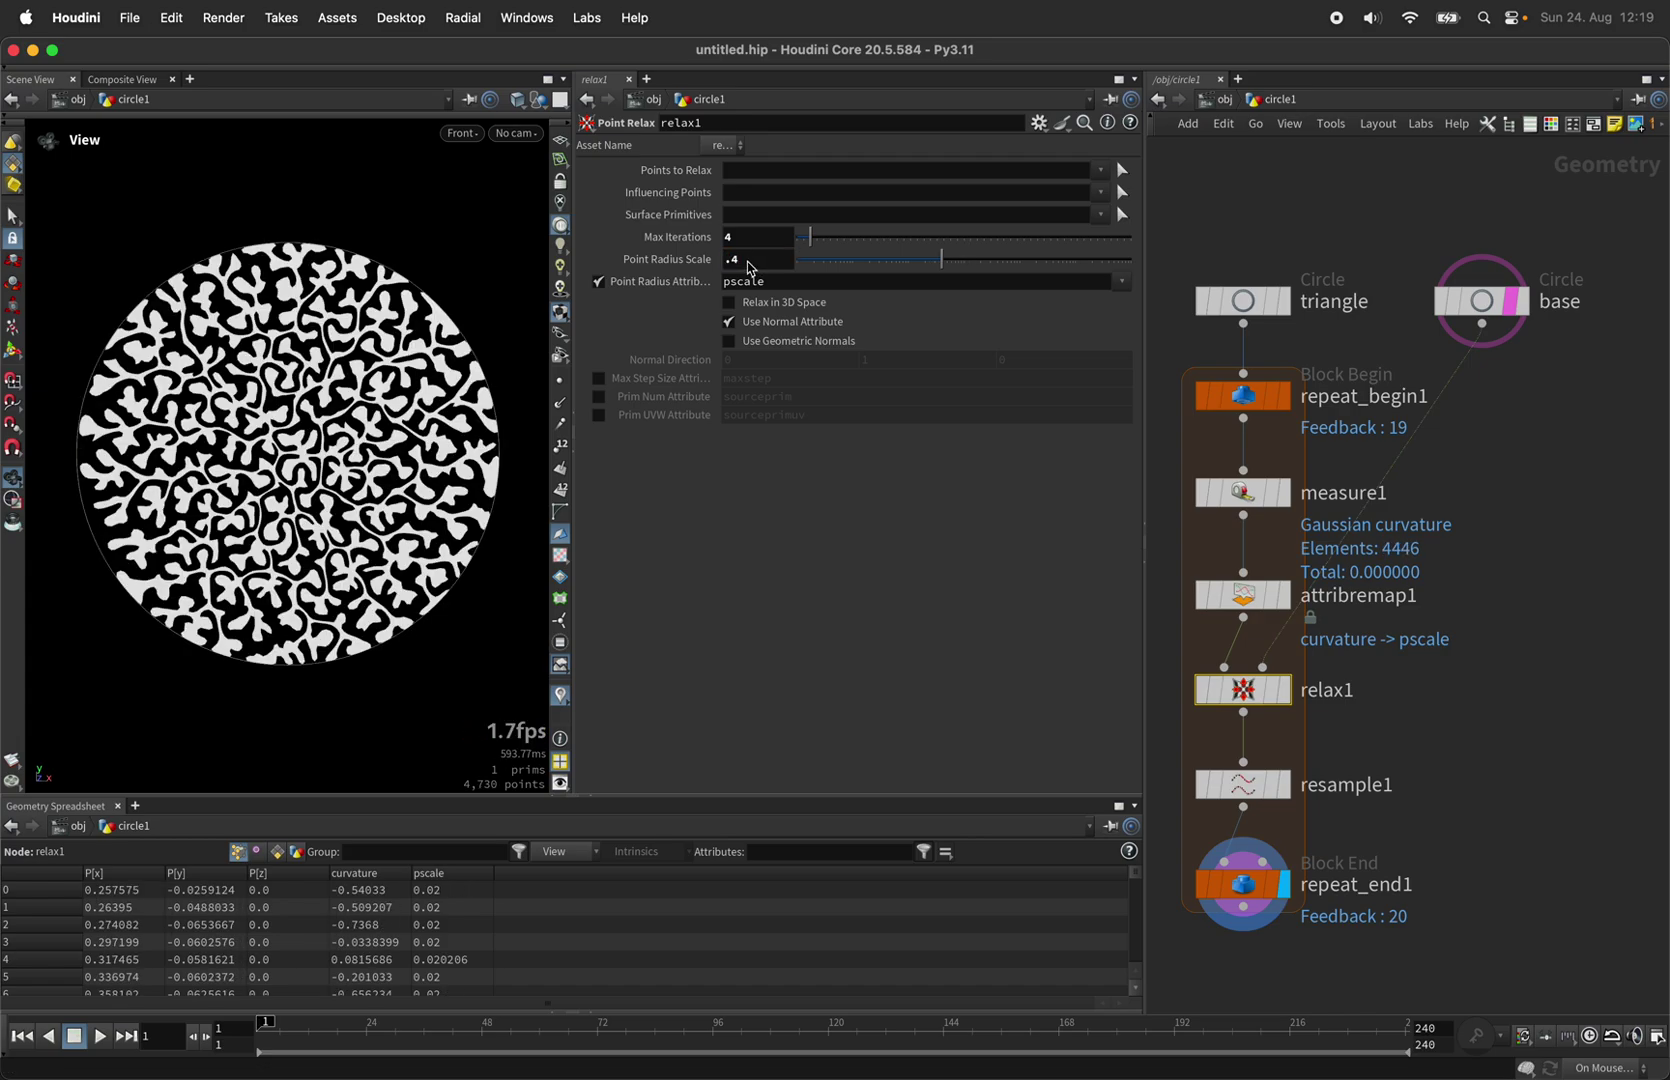
key("BackSpace")
type("2")
key("Return")
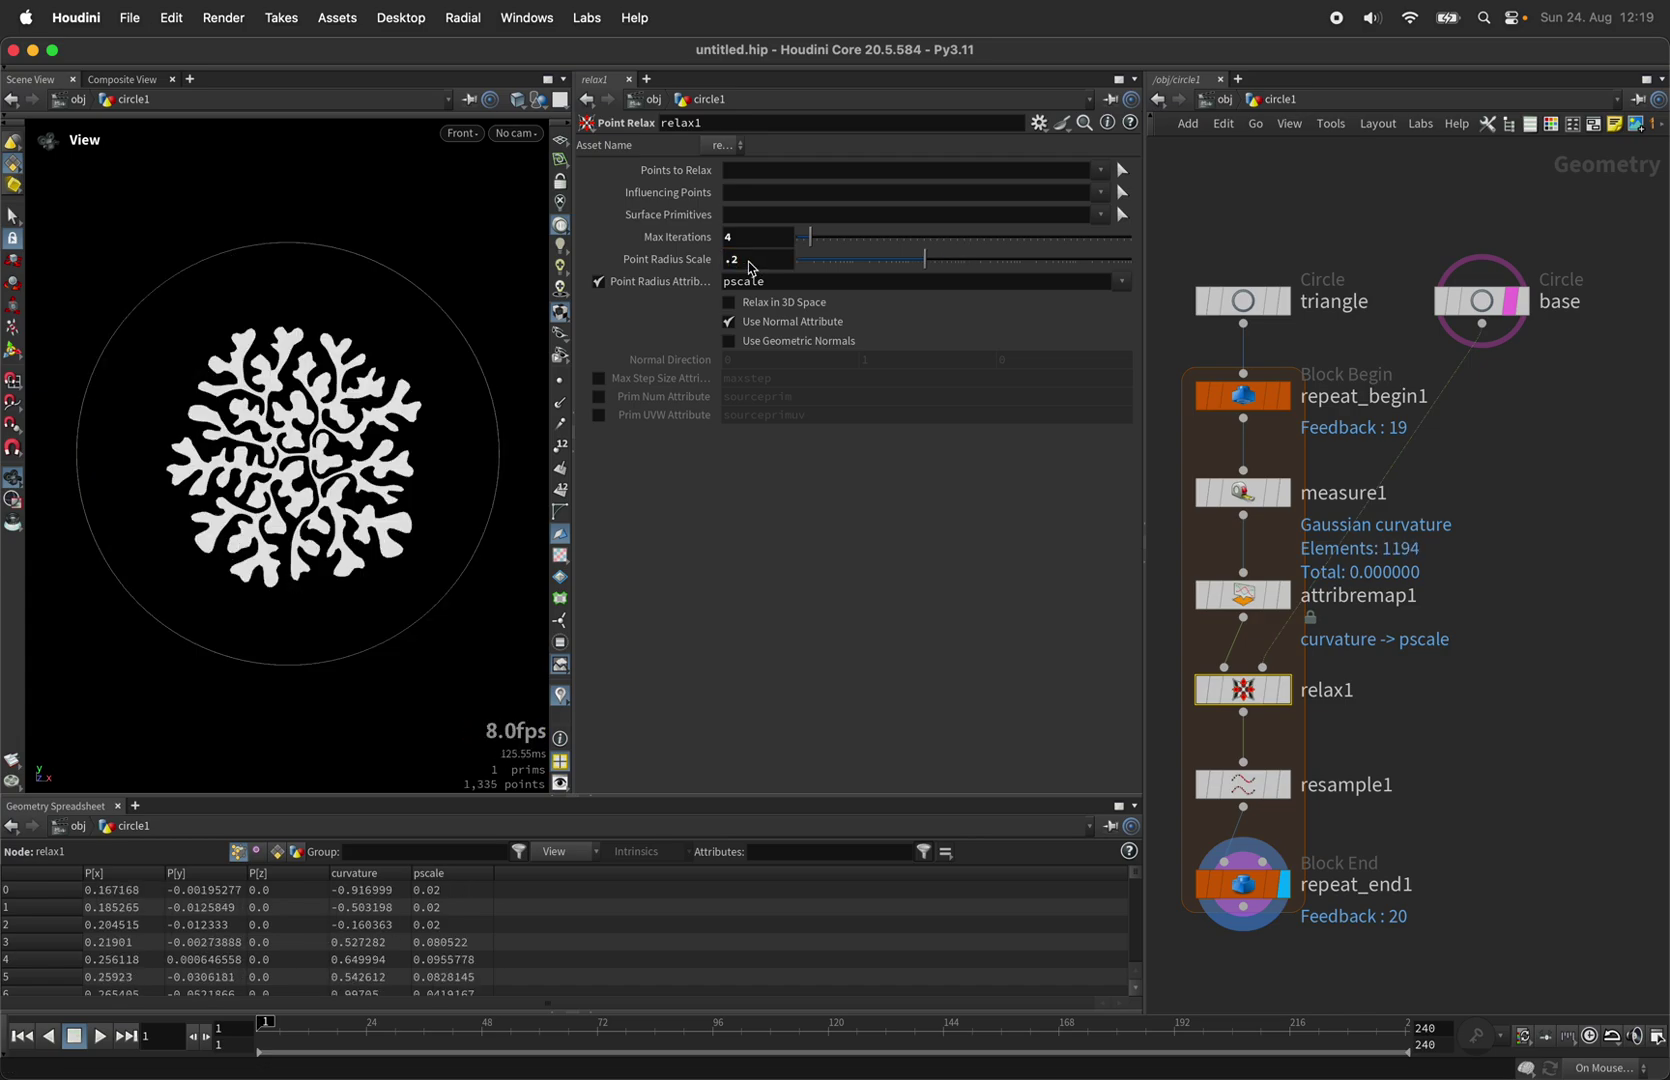
left_click(1243, 784)
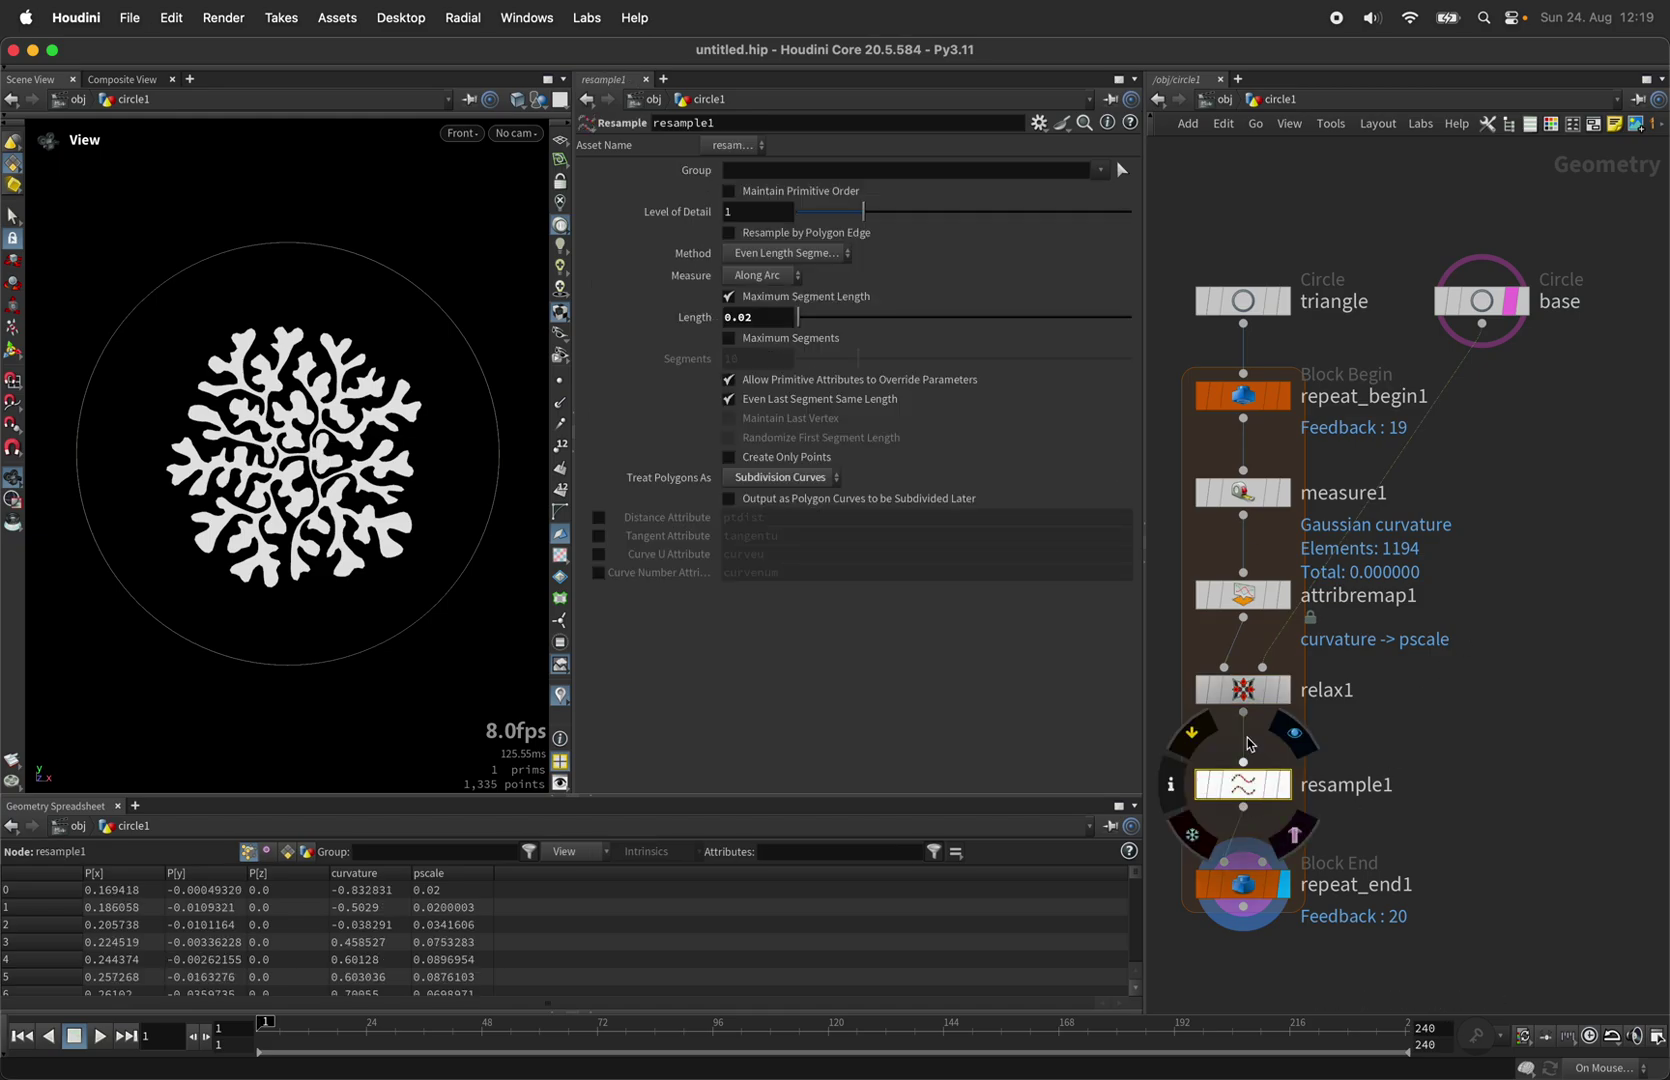
Try resample1 segment lengths of 0.015, 0.04 and 0.05 inside the loop.
left_click(769, 318)
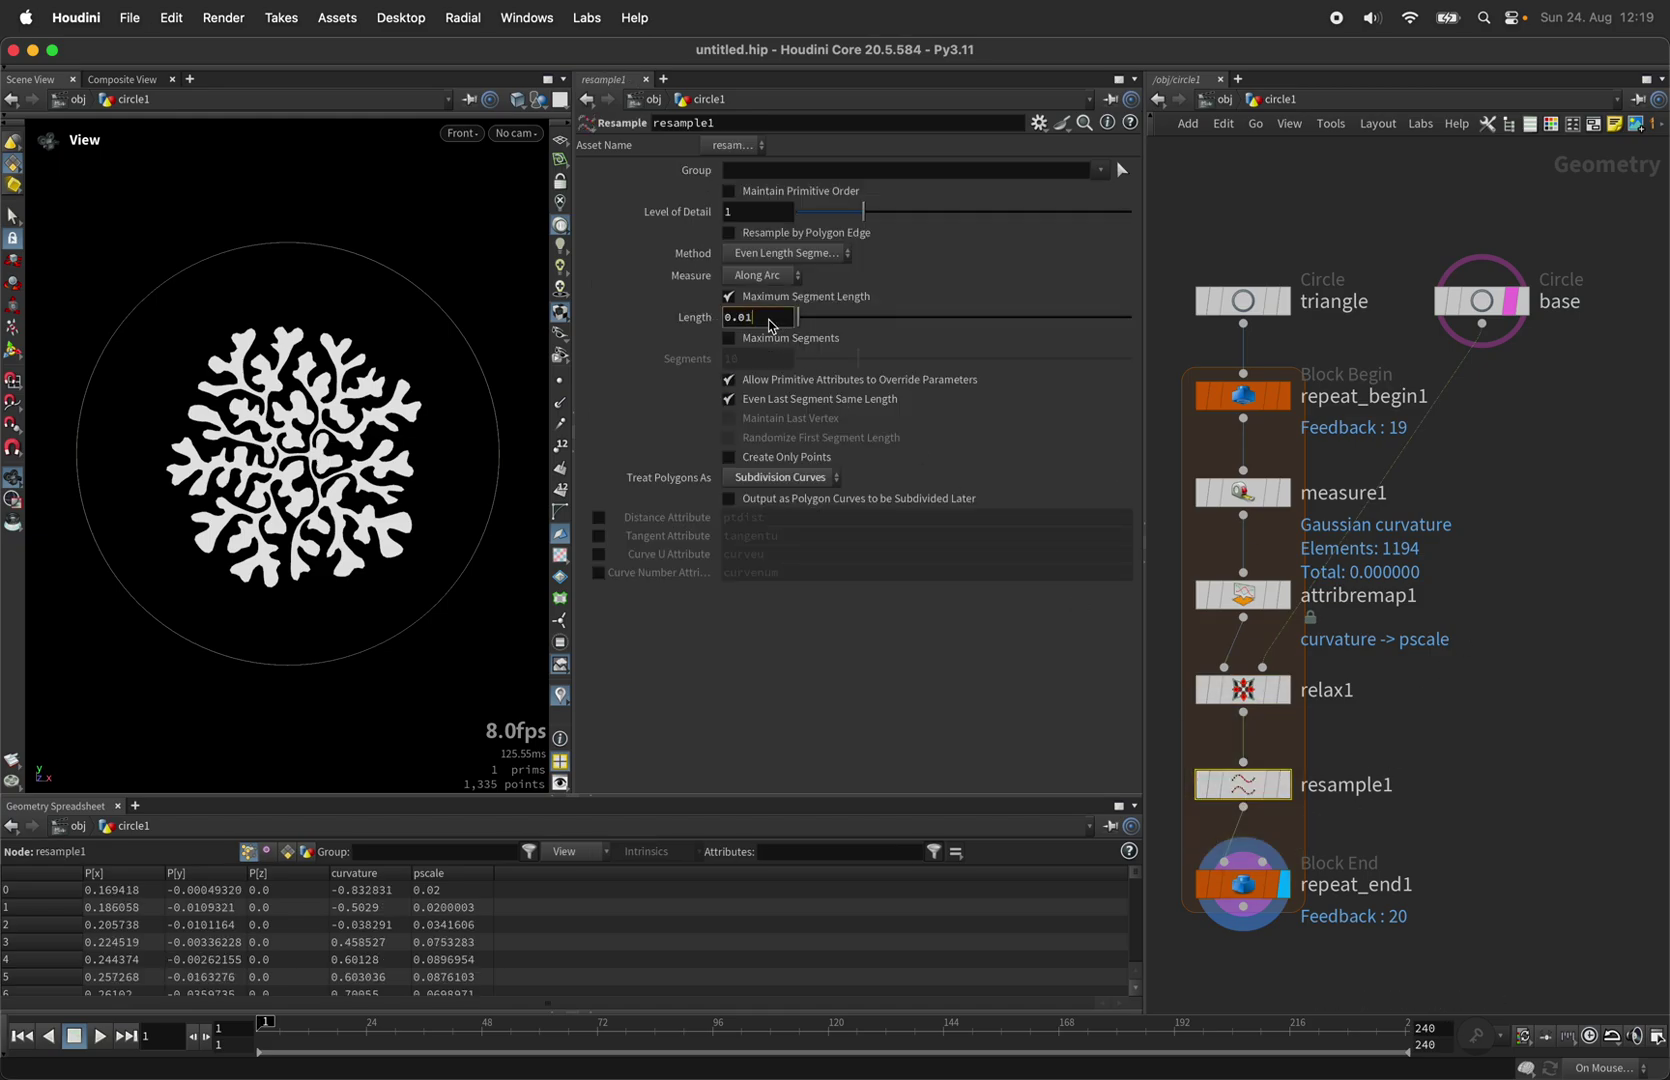
type("5")
key("Return")
left_click(769, 320)
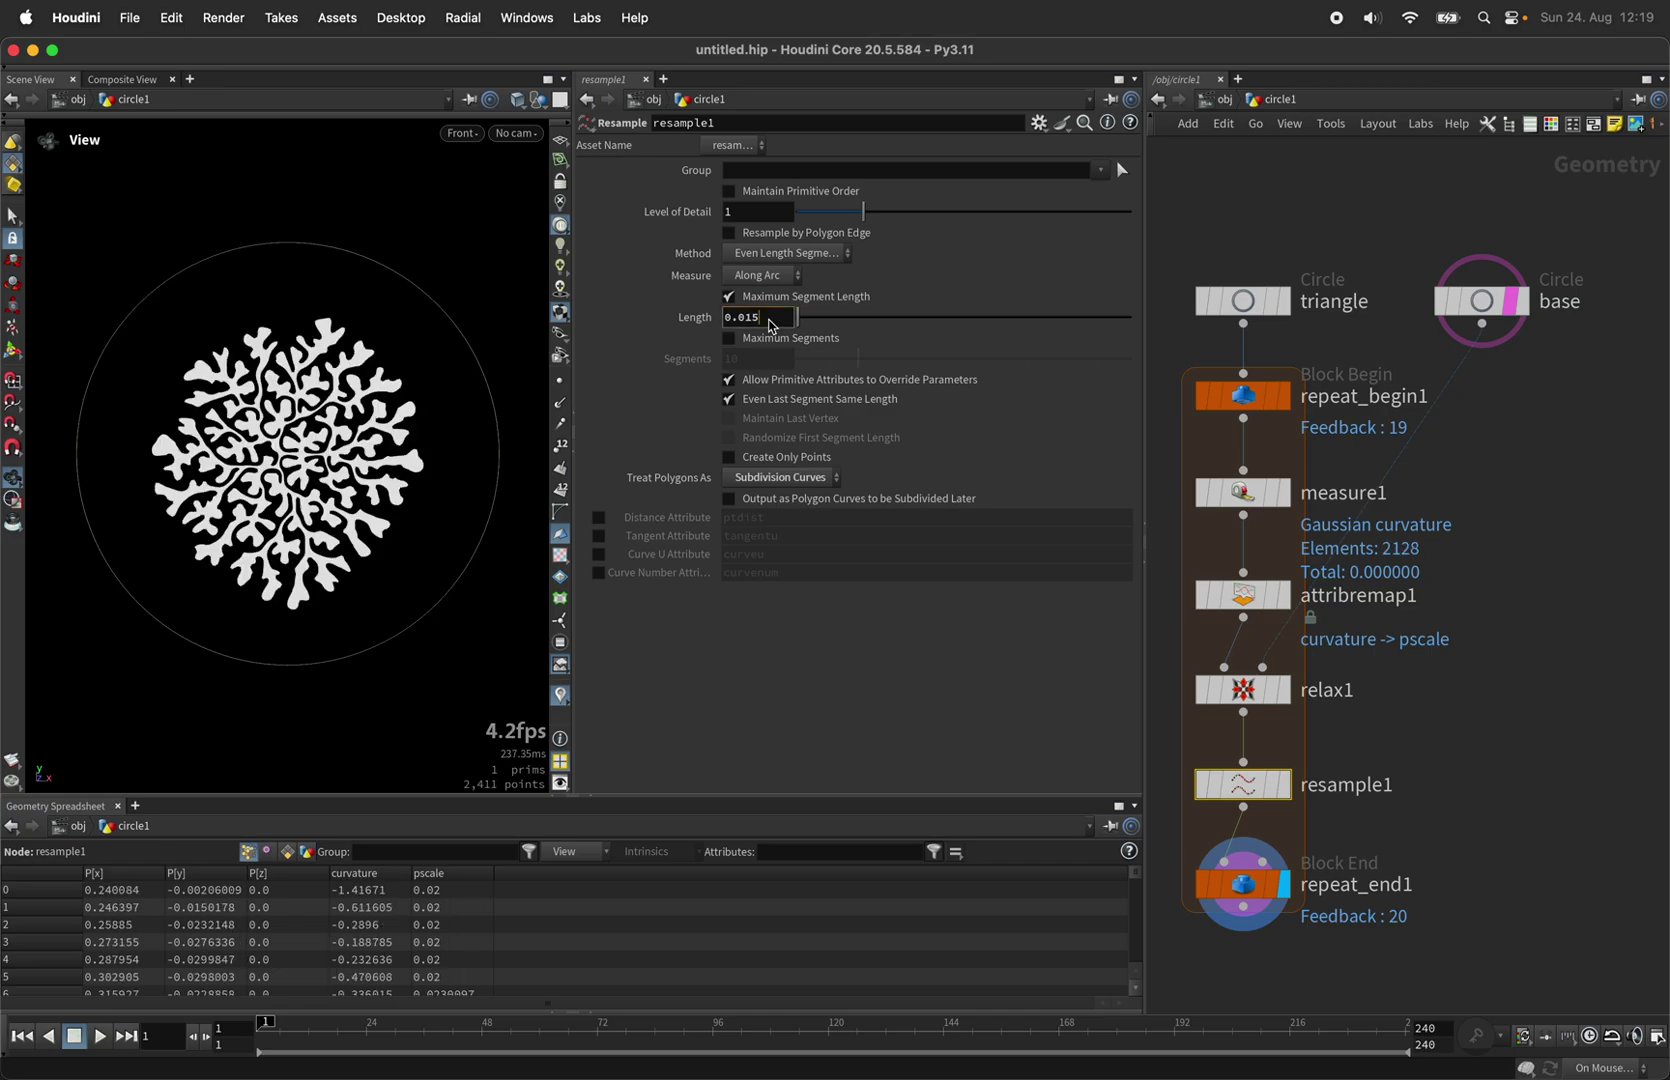
type("4")
key("Return")
left_click(770, 320)
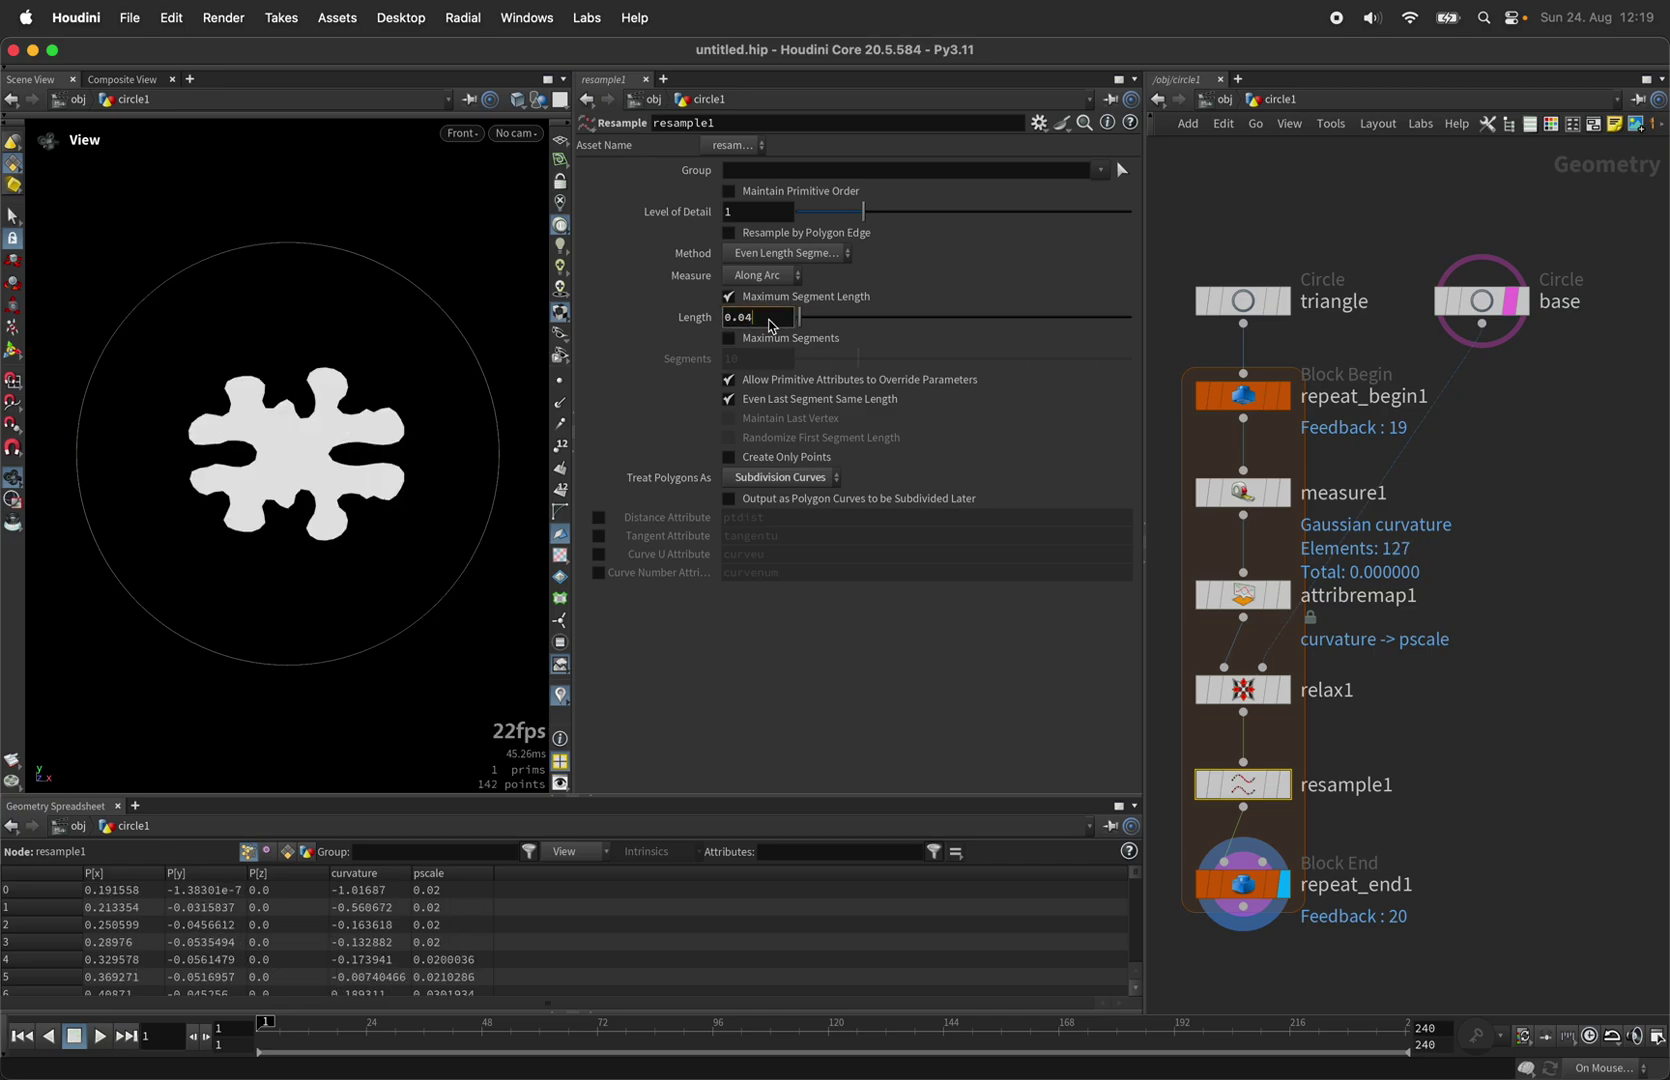
type("5")
key("Return")
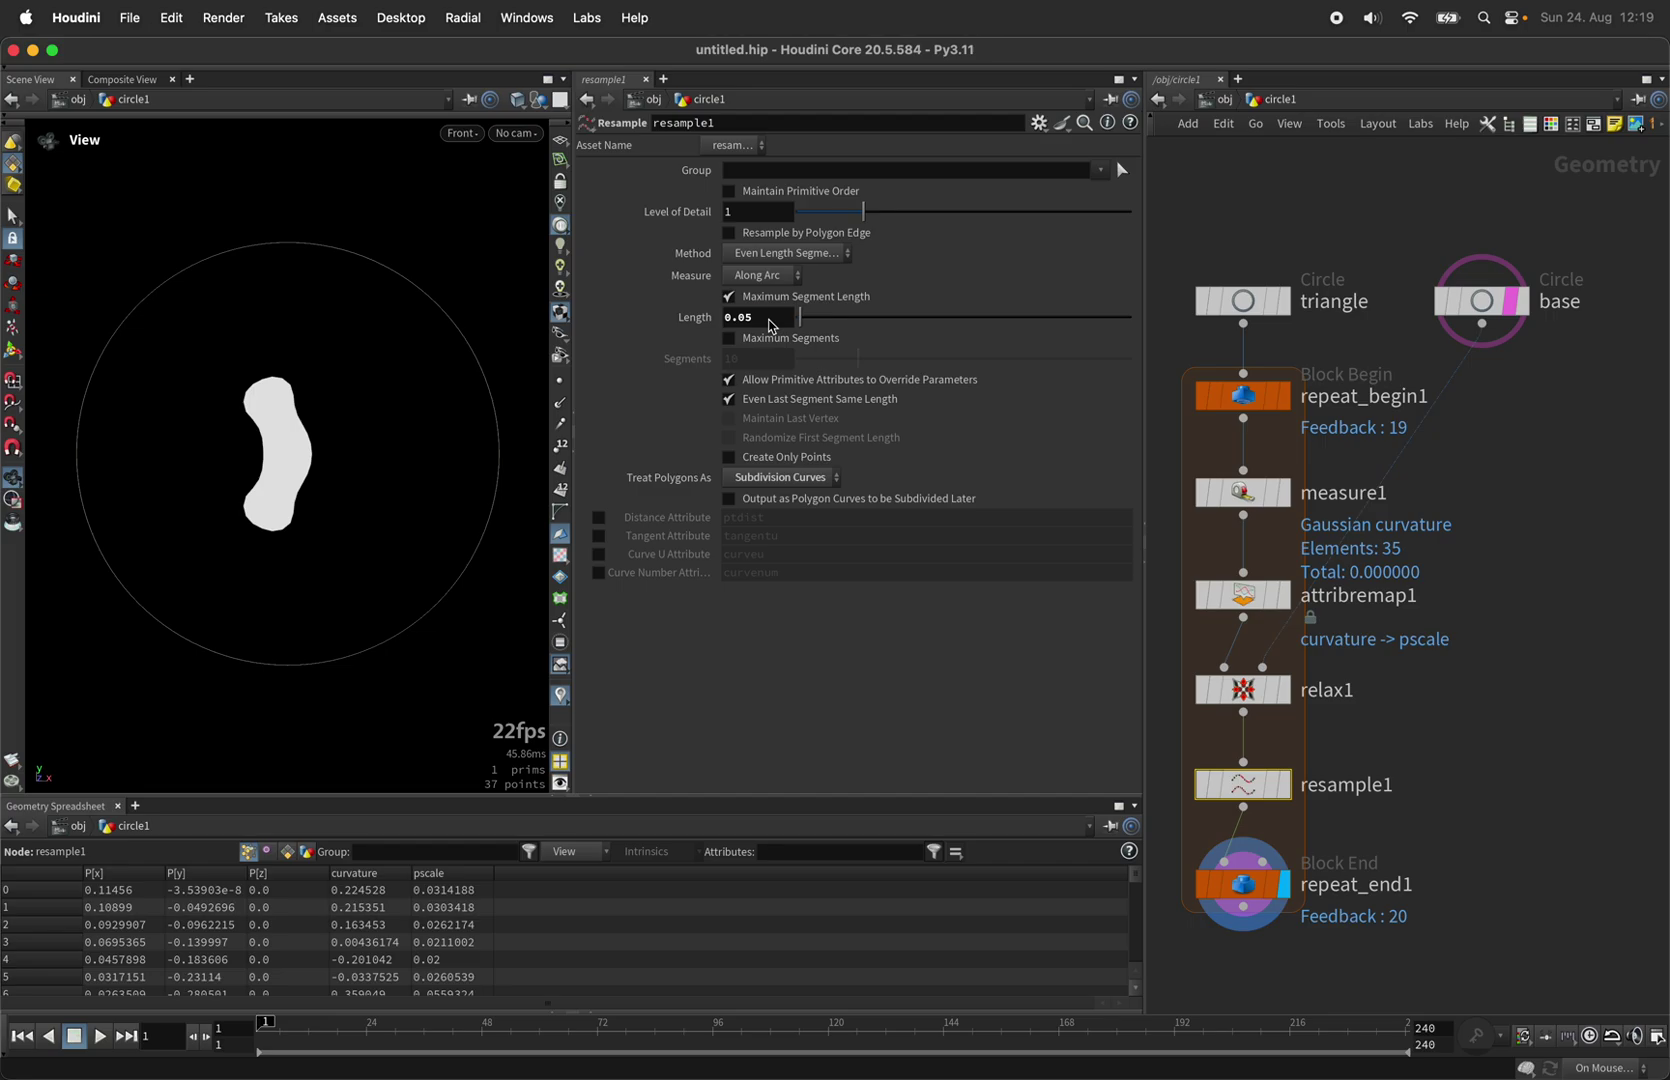
Test a 0.02 length, settle on 0.015, then select repeat_end1.
left_click(770, 318)
key("BackSpace")
type("2")
key("Return")
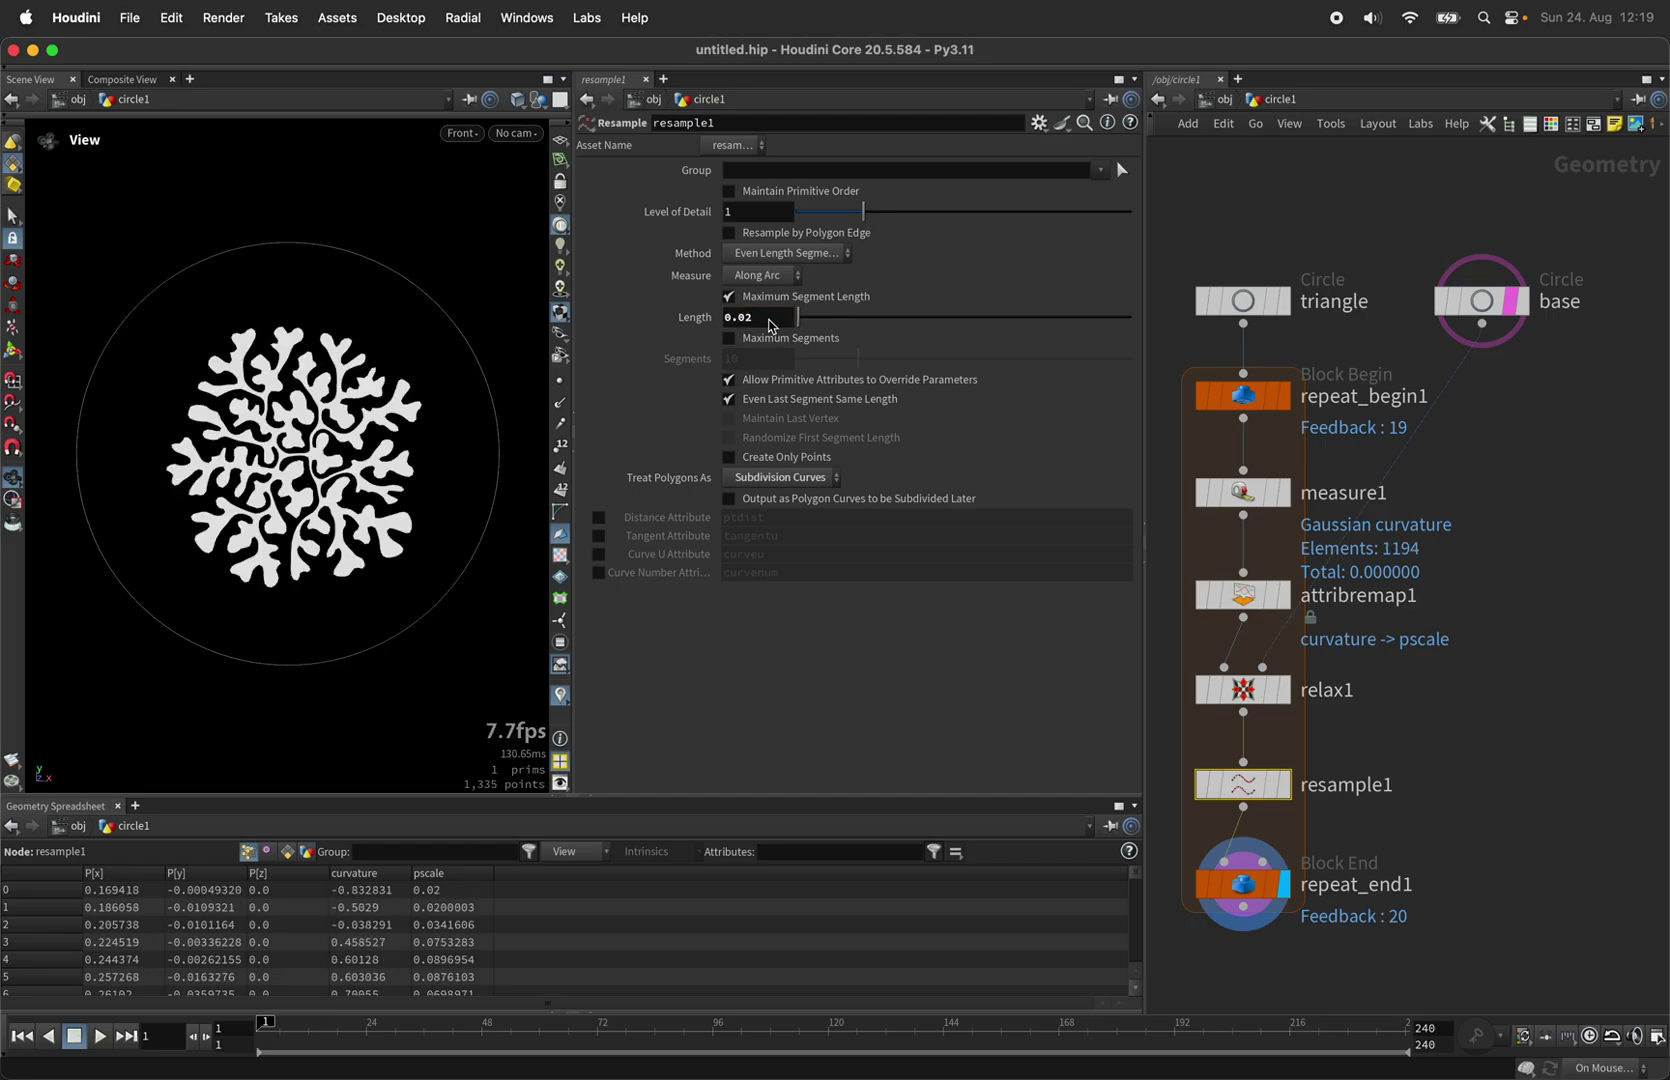
left_click(770, 320)
type("5")
key("Return")
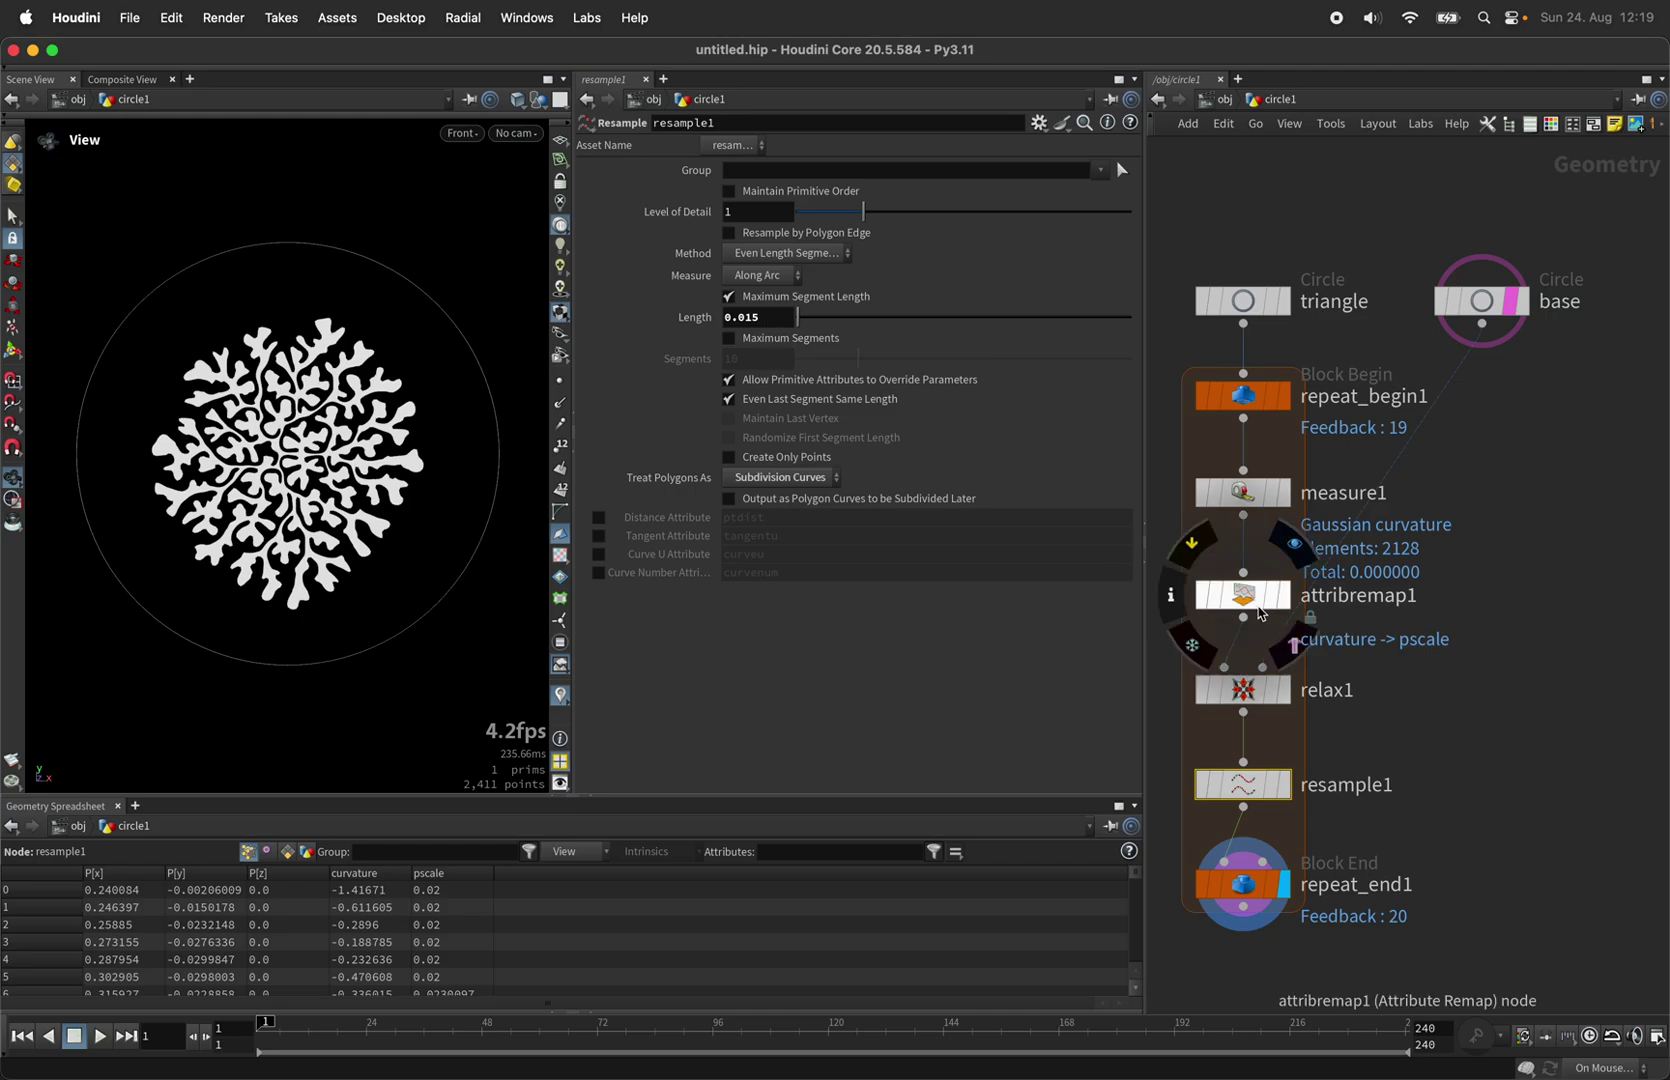
left_click(1241, 884)
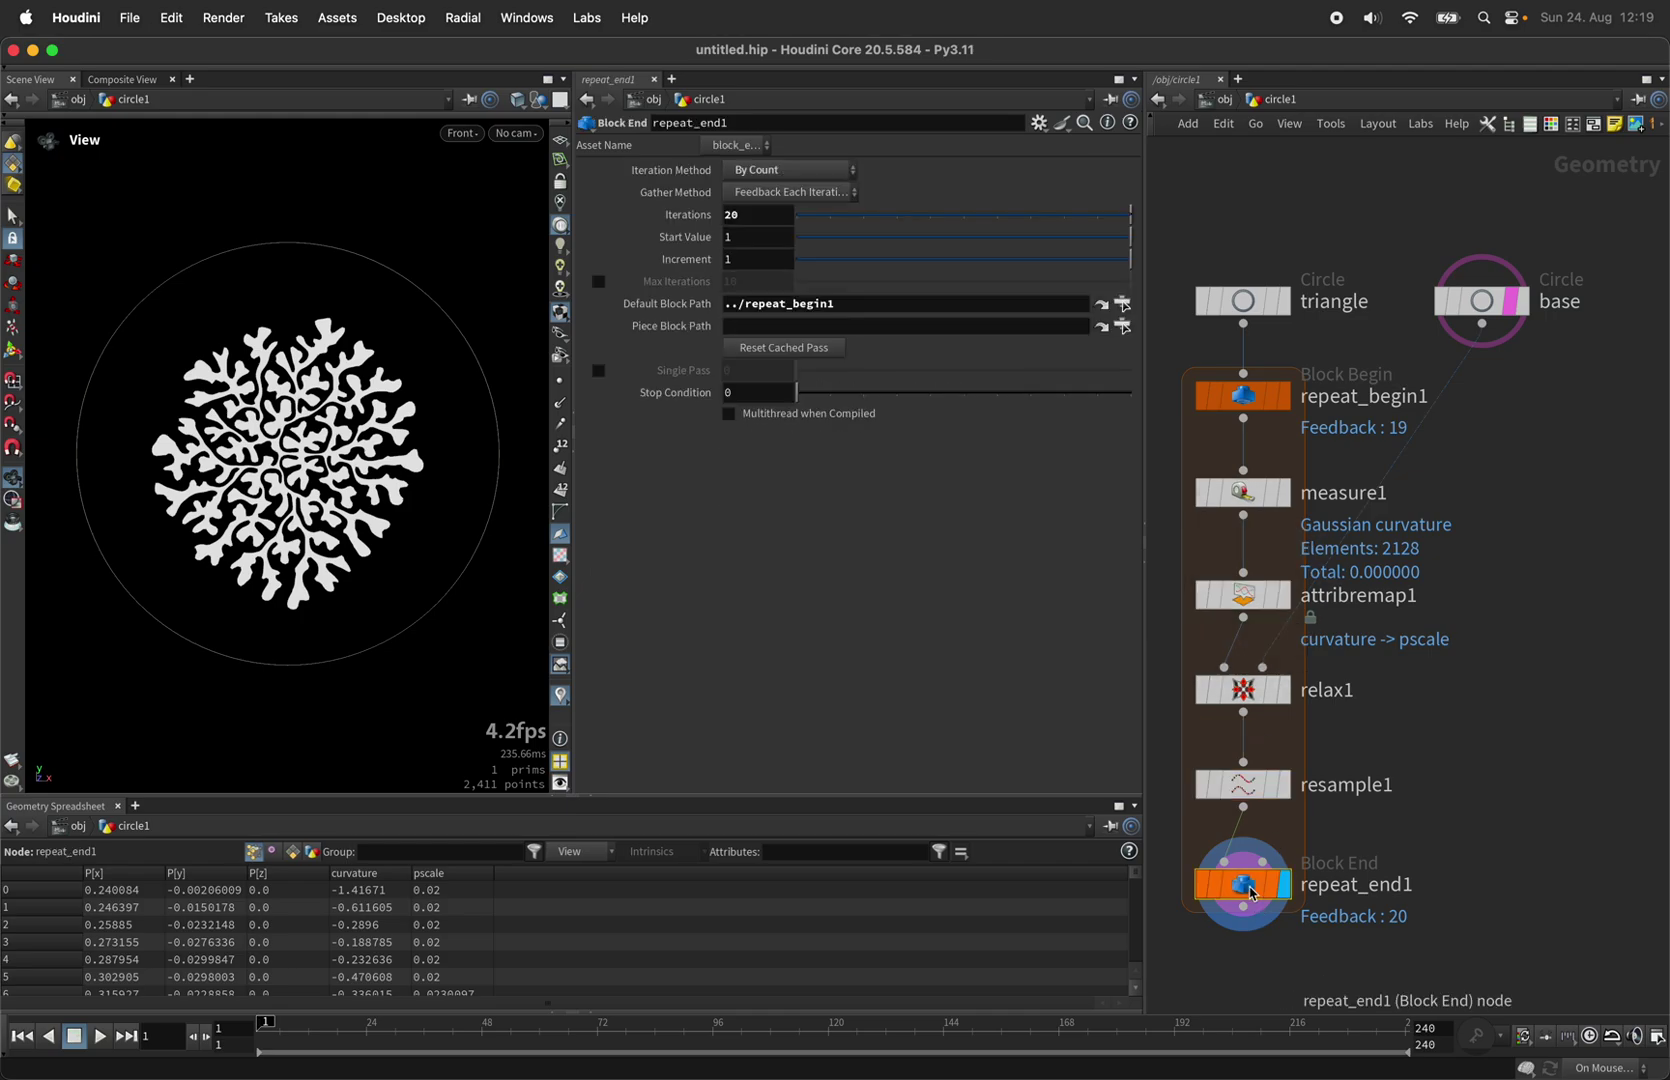
Set repeat_end1 to 30 iterations and briefly toggle point display in the viewport.
left_click(753, 223)
type("30")
key("Return")
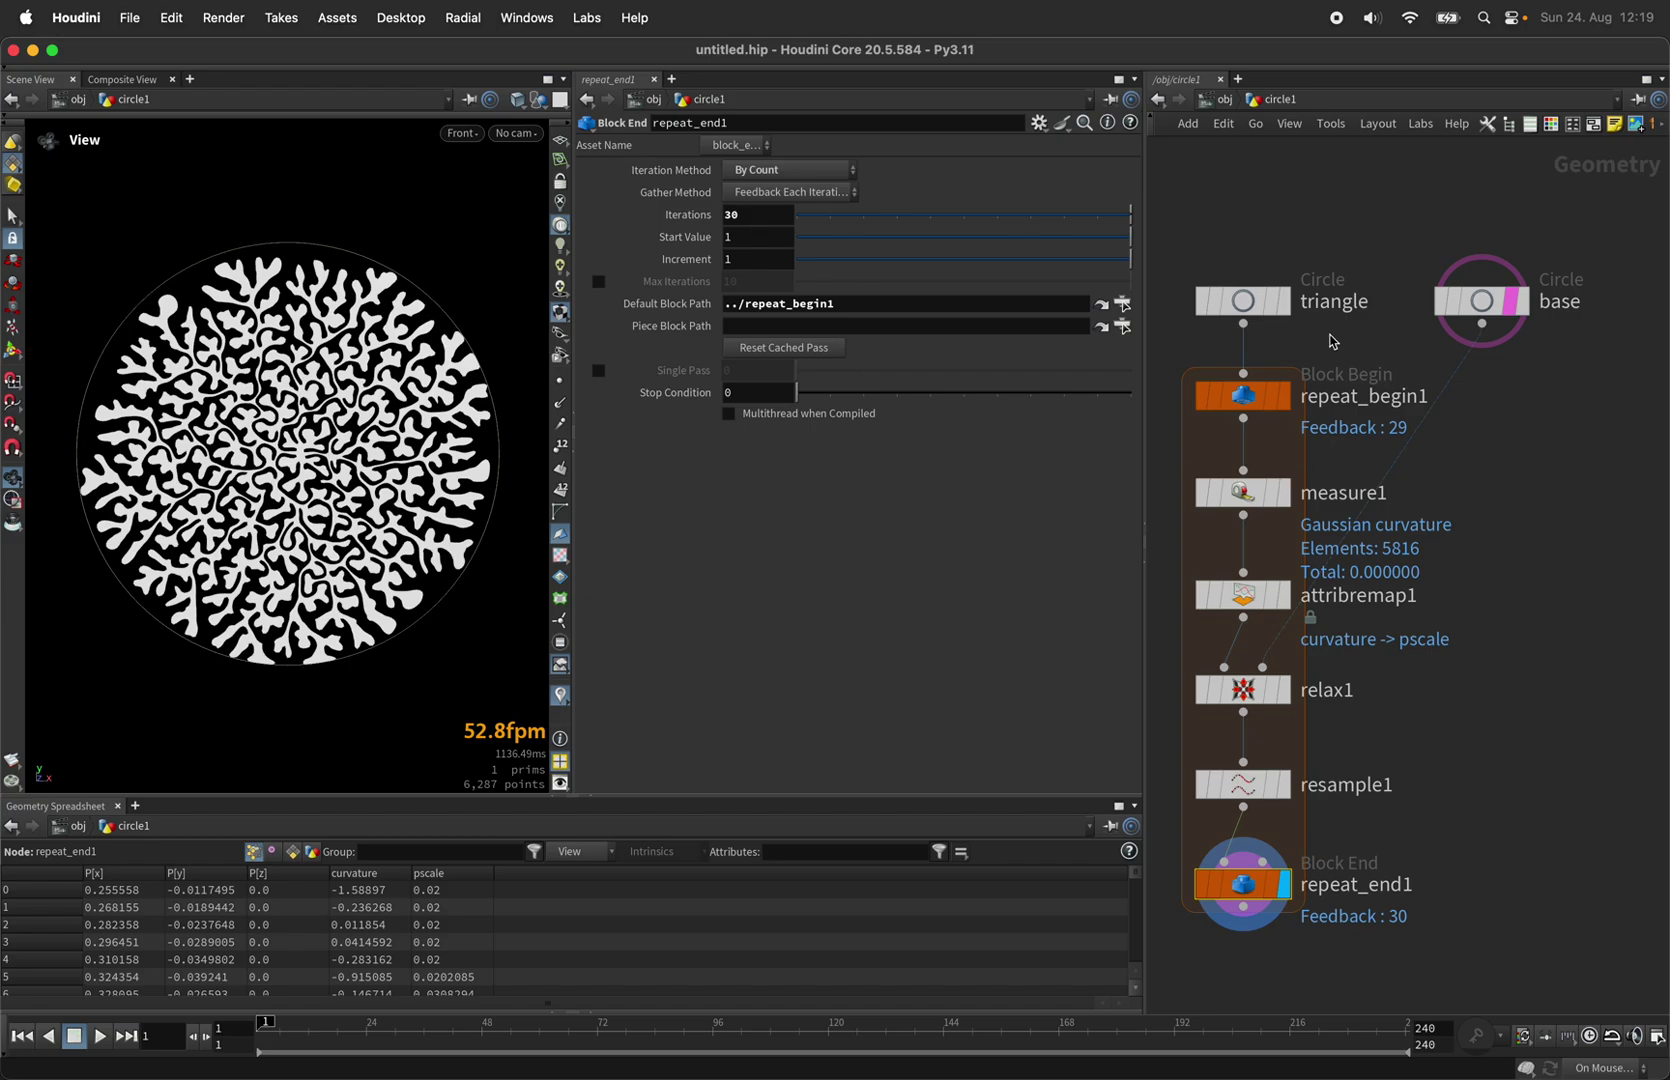
scroll(1335, 341, "down", 2)
scroll(1324, 866, "up", 2)
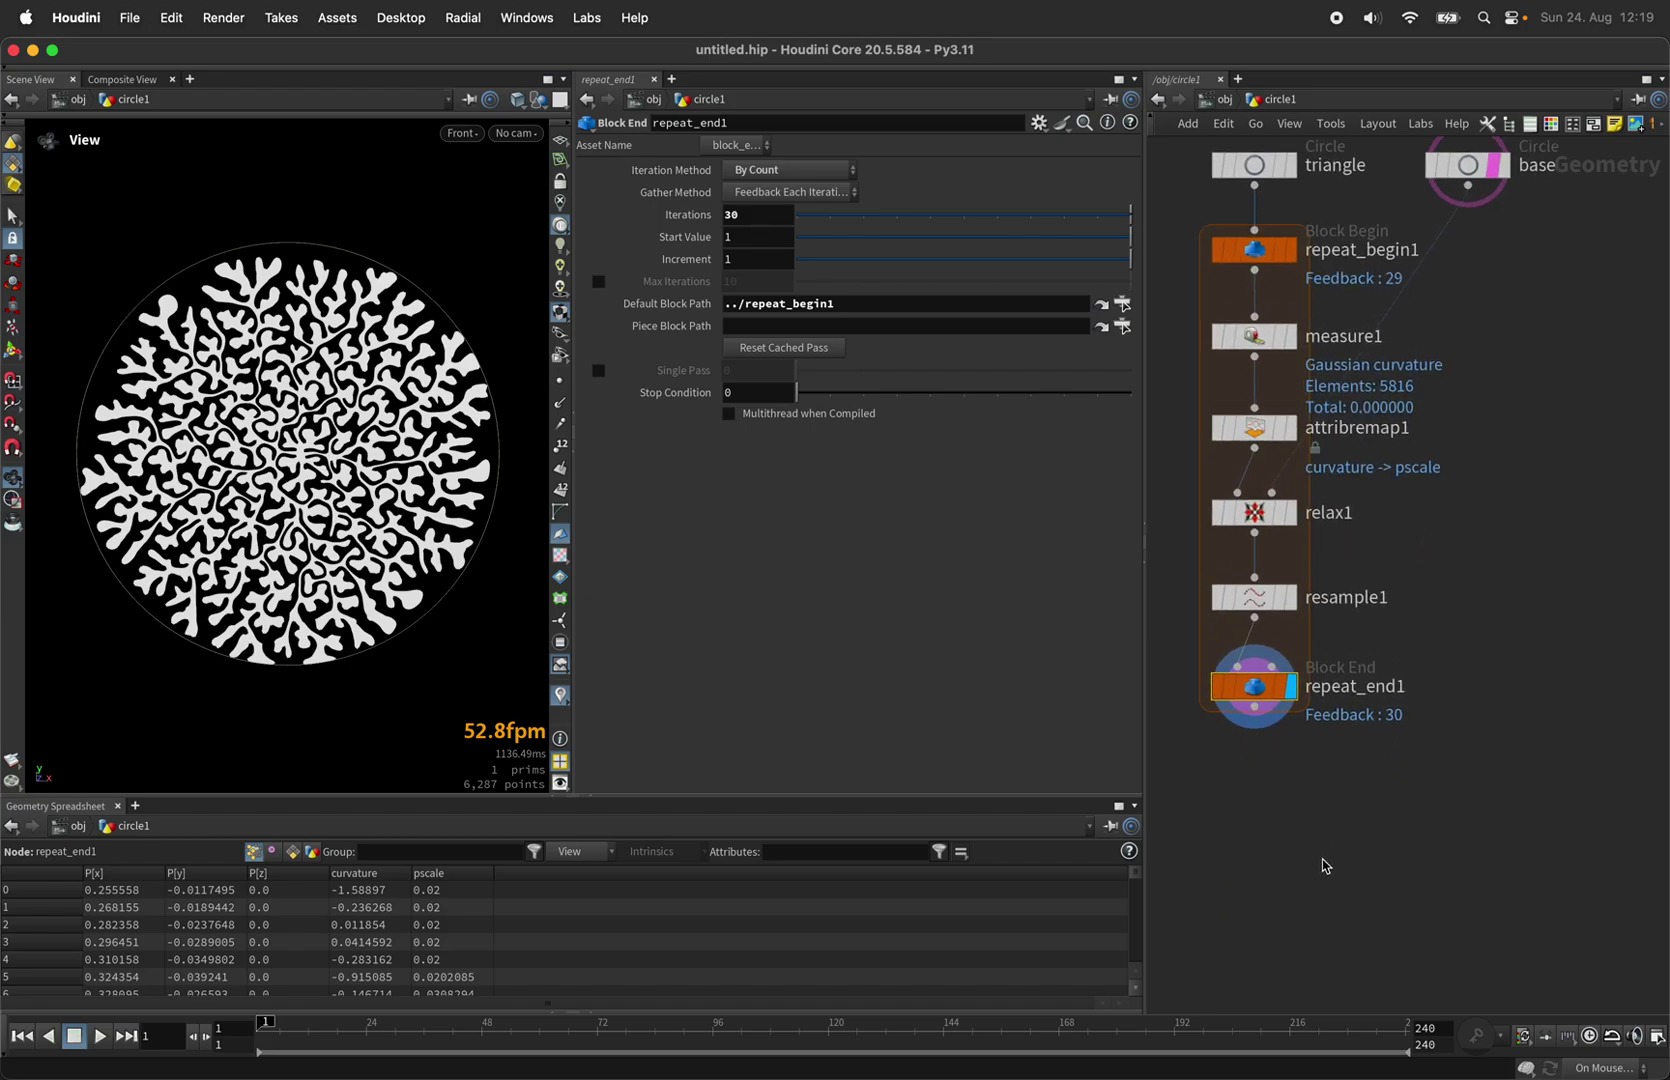
left_click(560, 382)
left_click(560, 382)
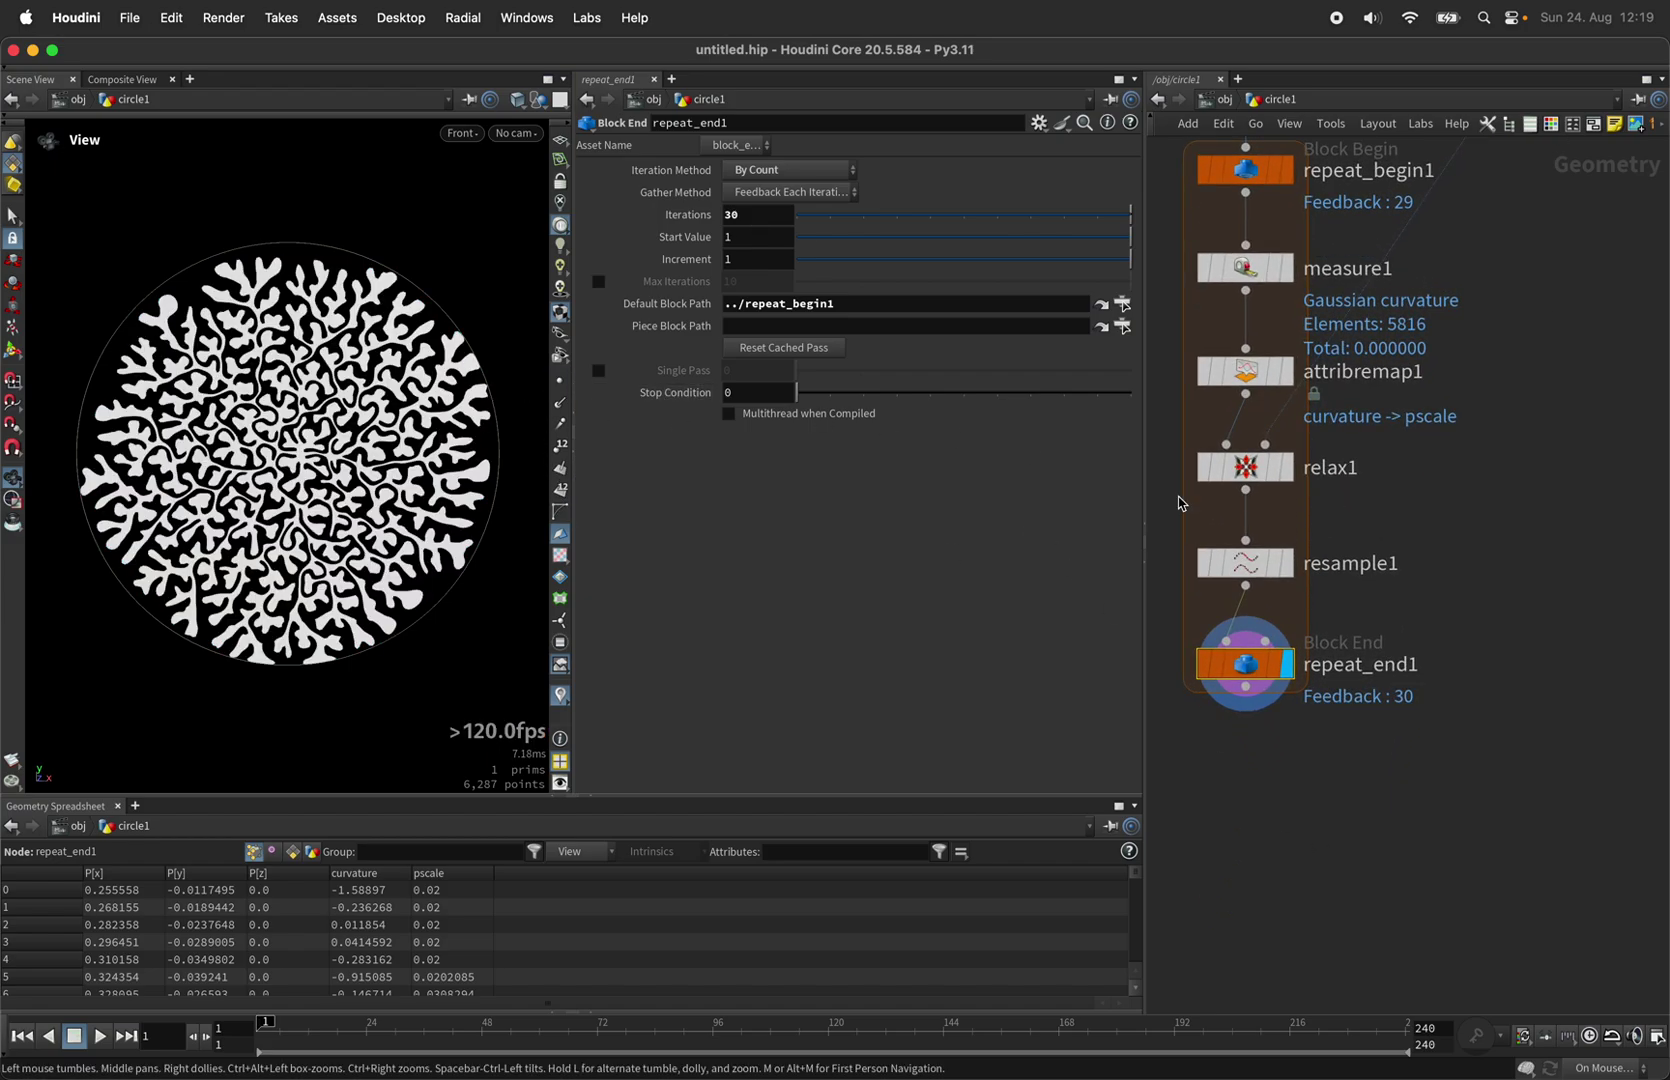
Add resample2 after the loop, treating polygons as Subdivision Curves with length 0.01.
key("Tab")
type("resam")
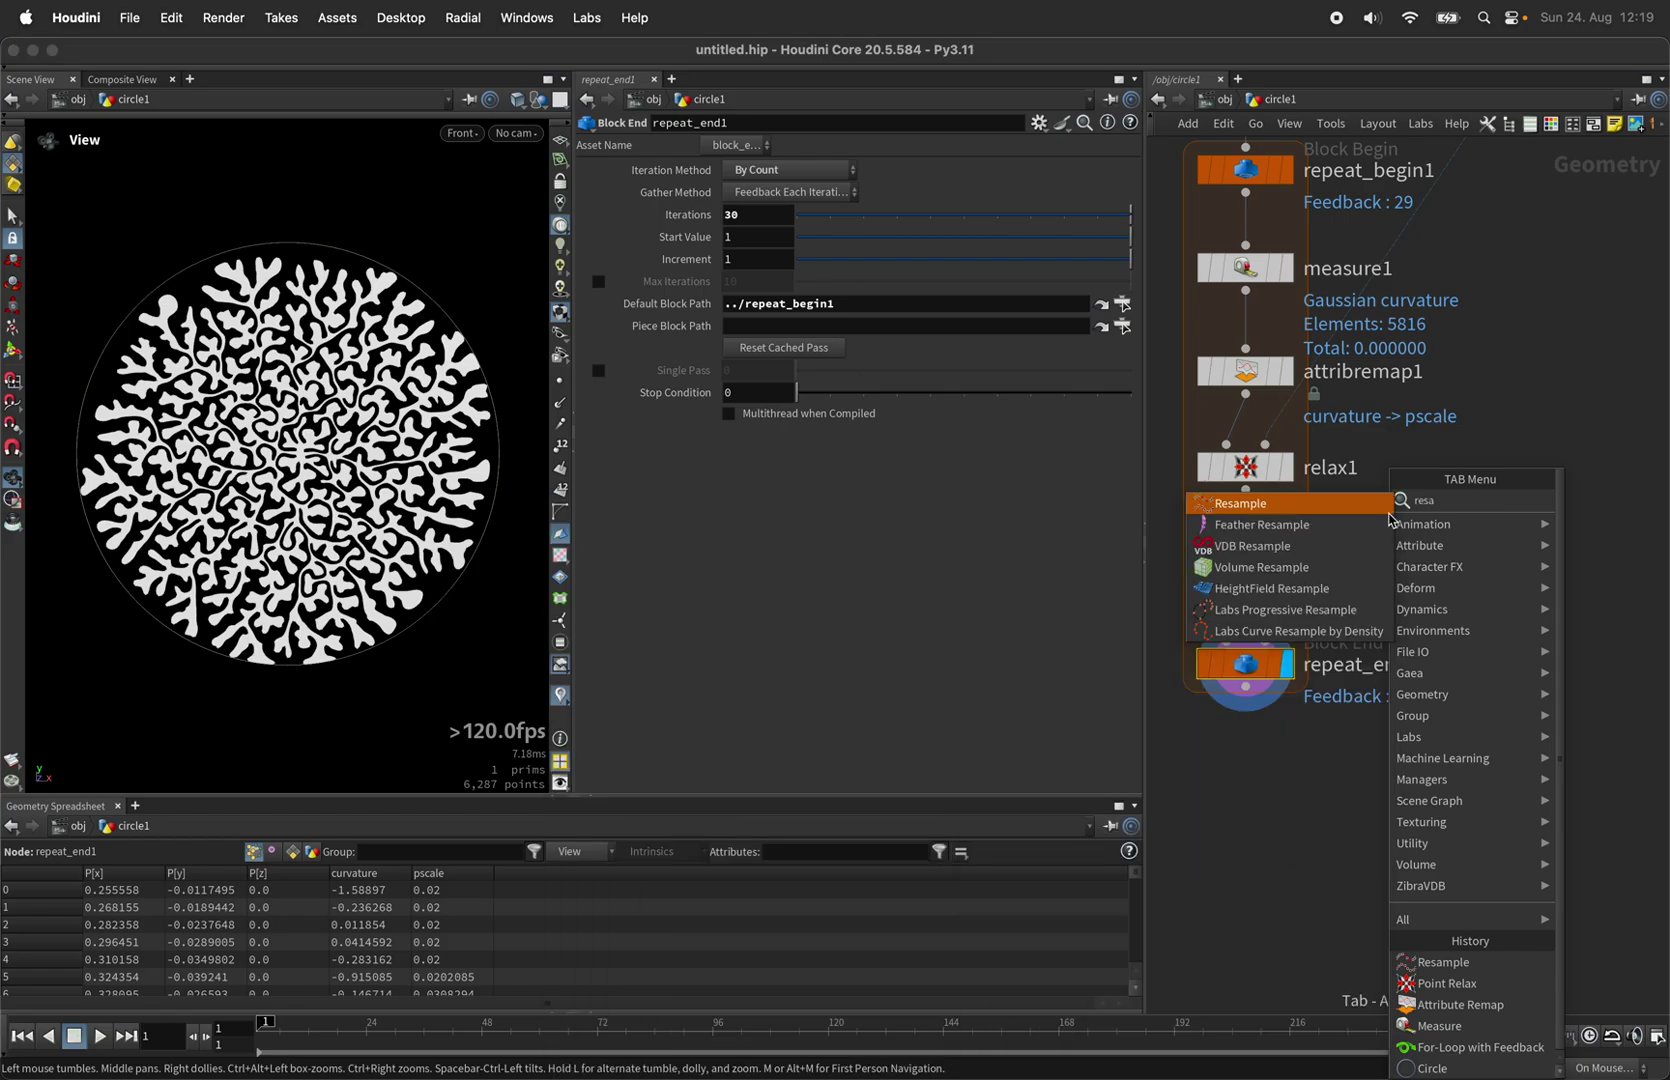
key("Return")
left_click(800, 477)
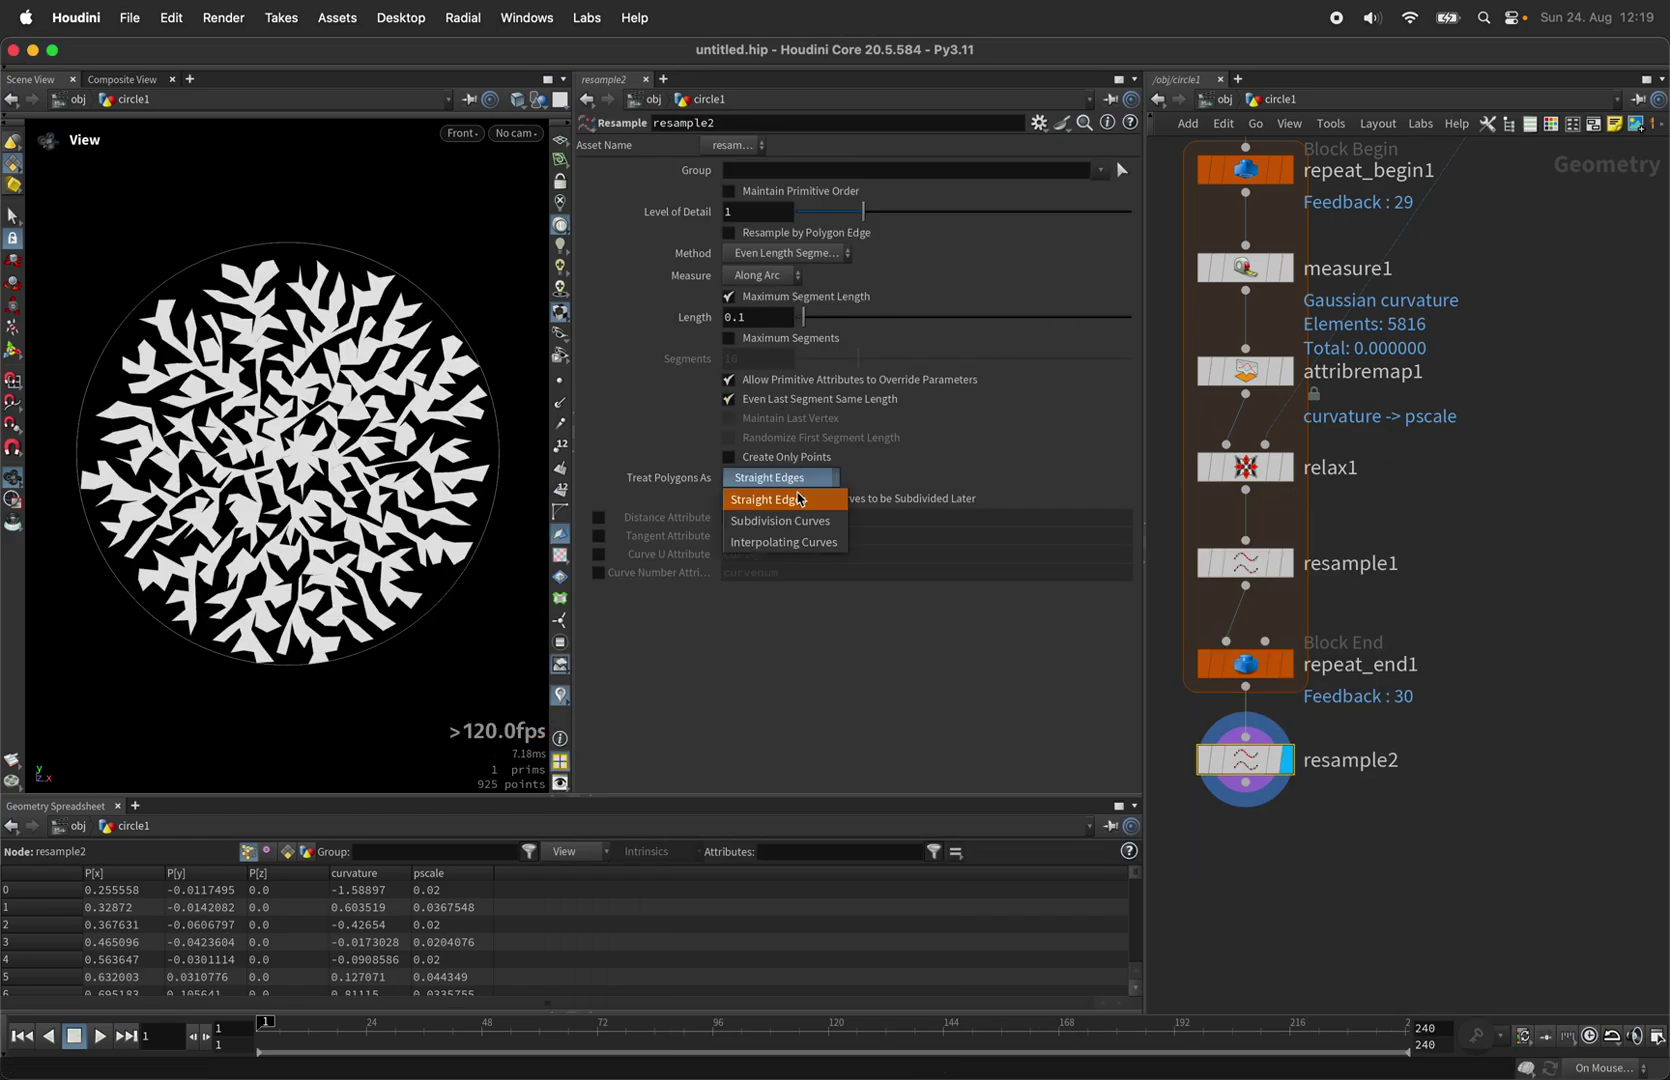
left_click(784, 527)
left_click(759, 318)
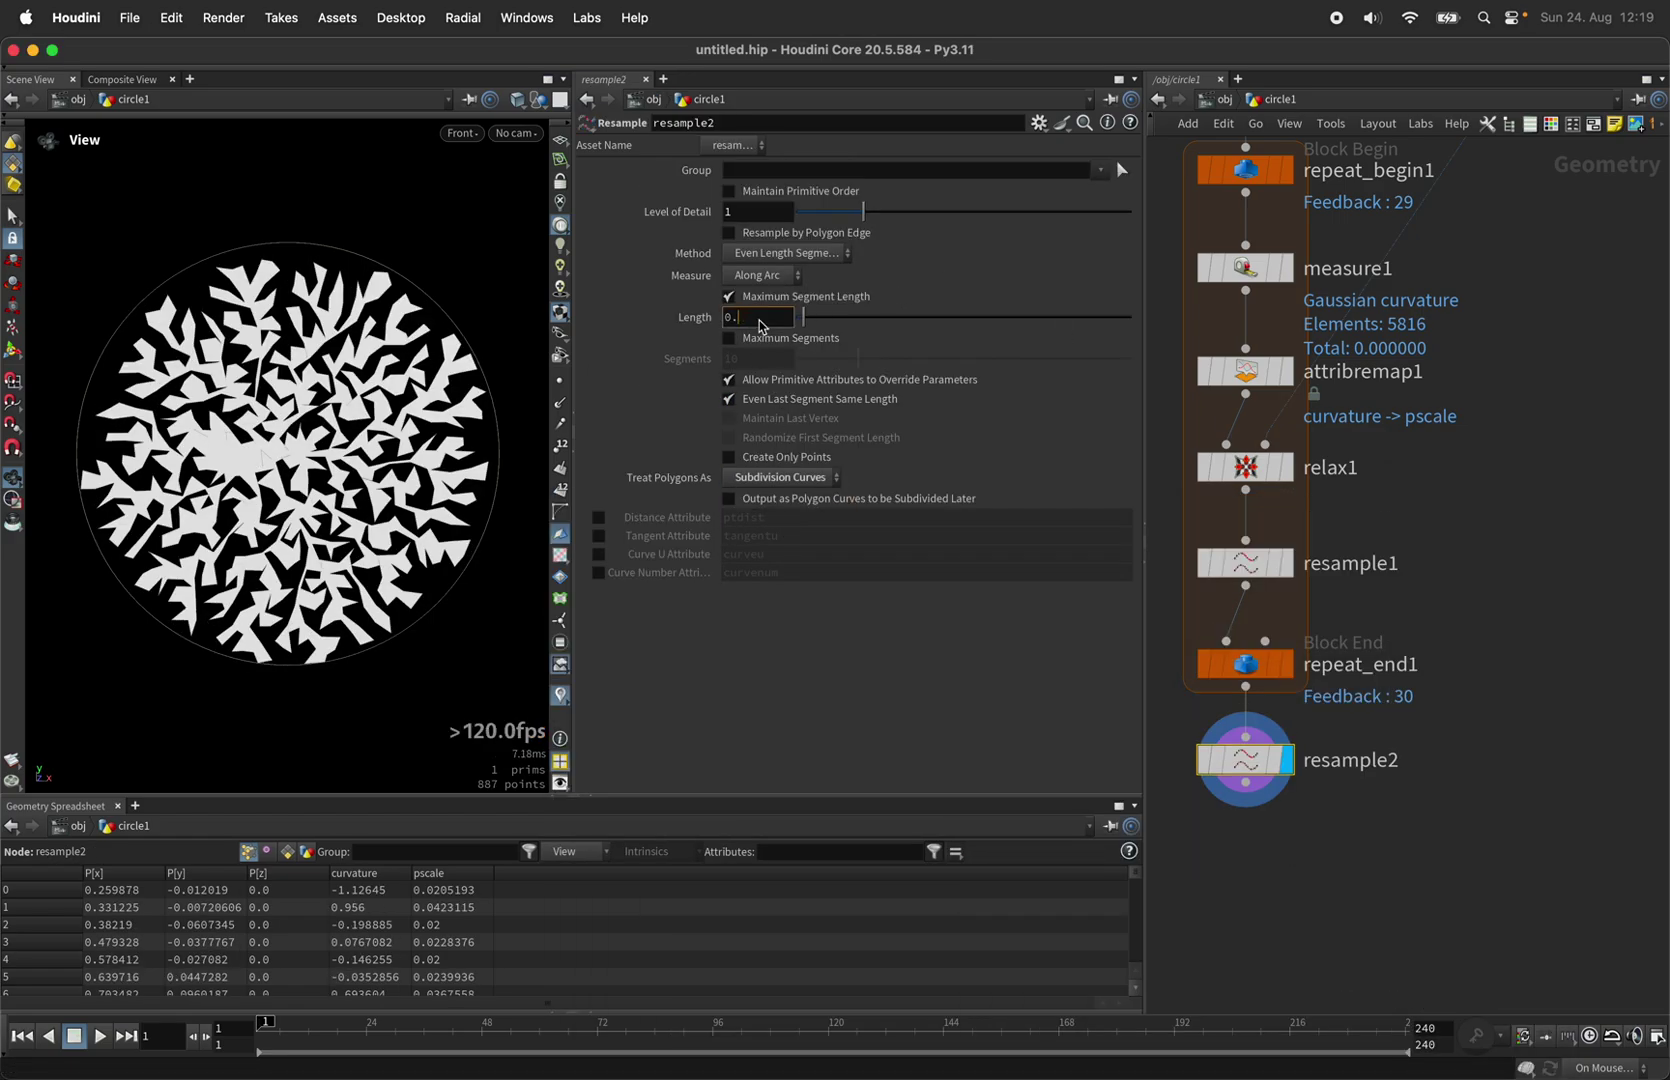
key("Return")
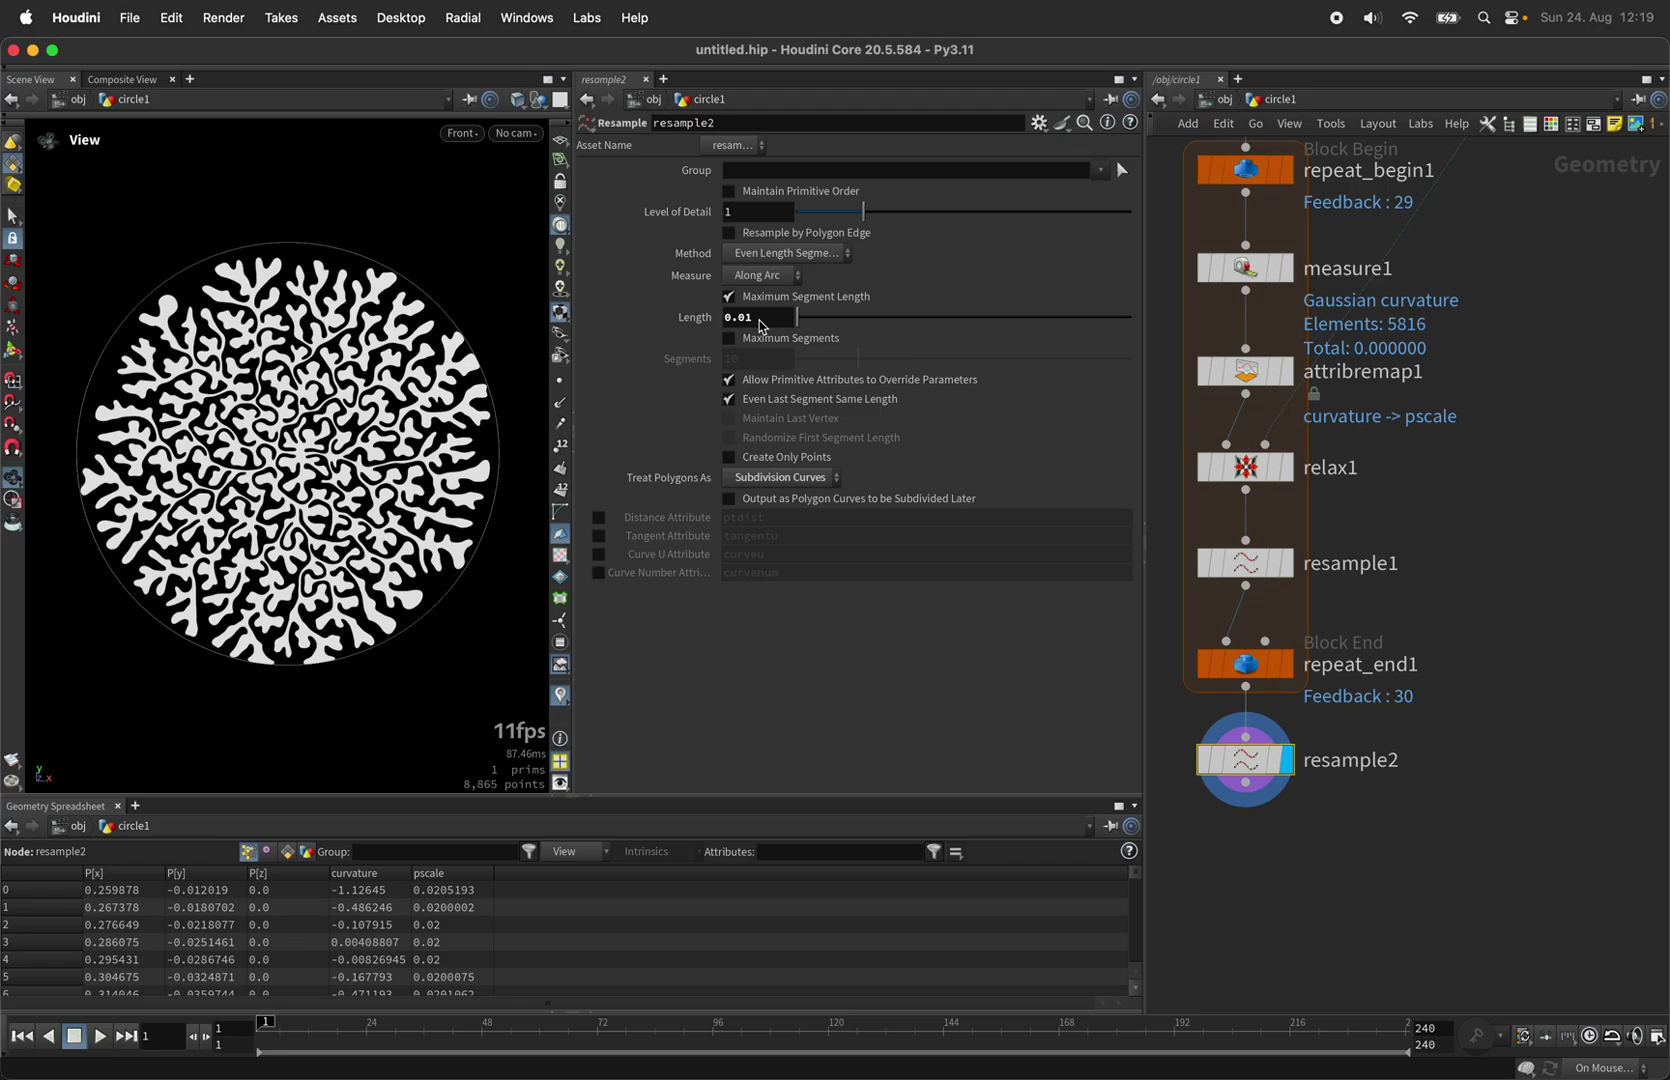
scroll(290, 494, "up", 3)
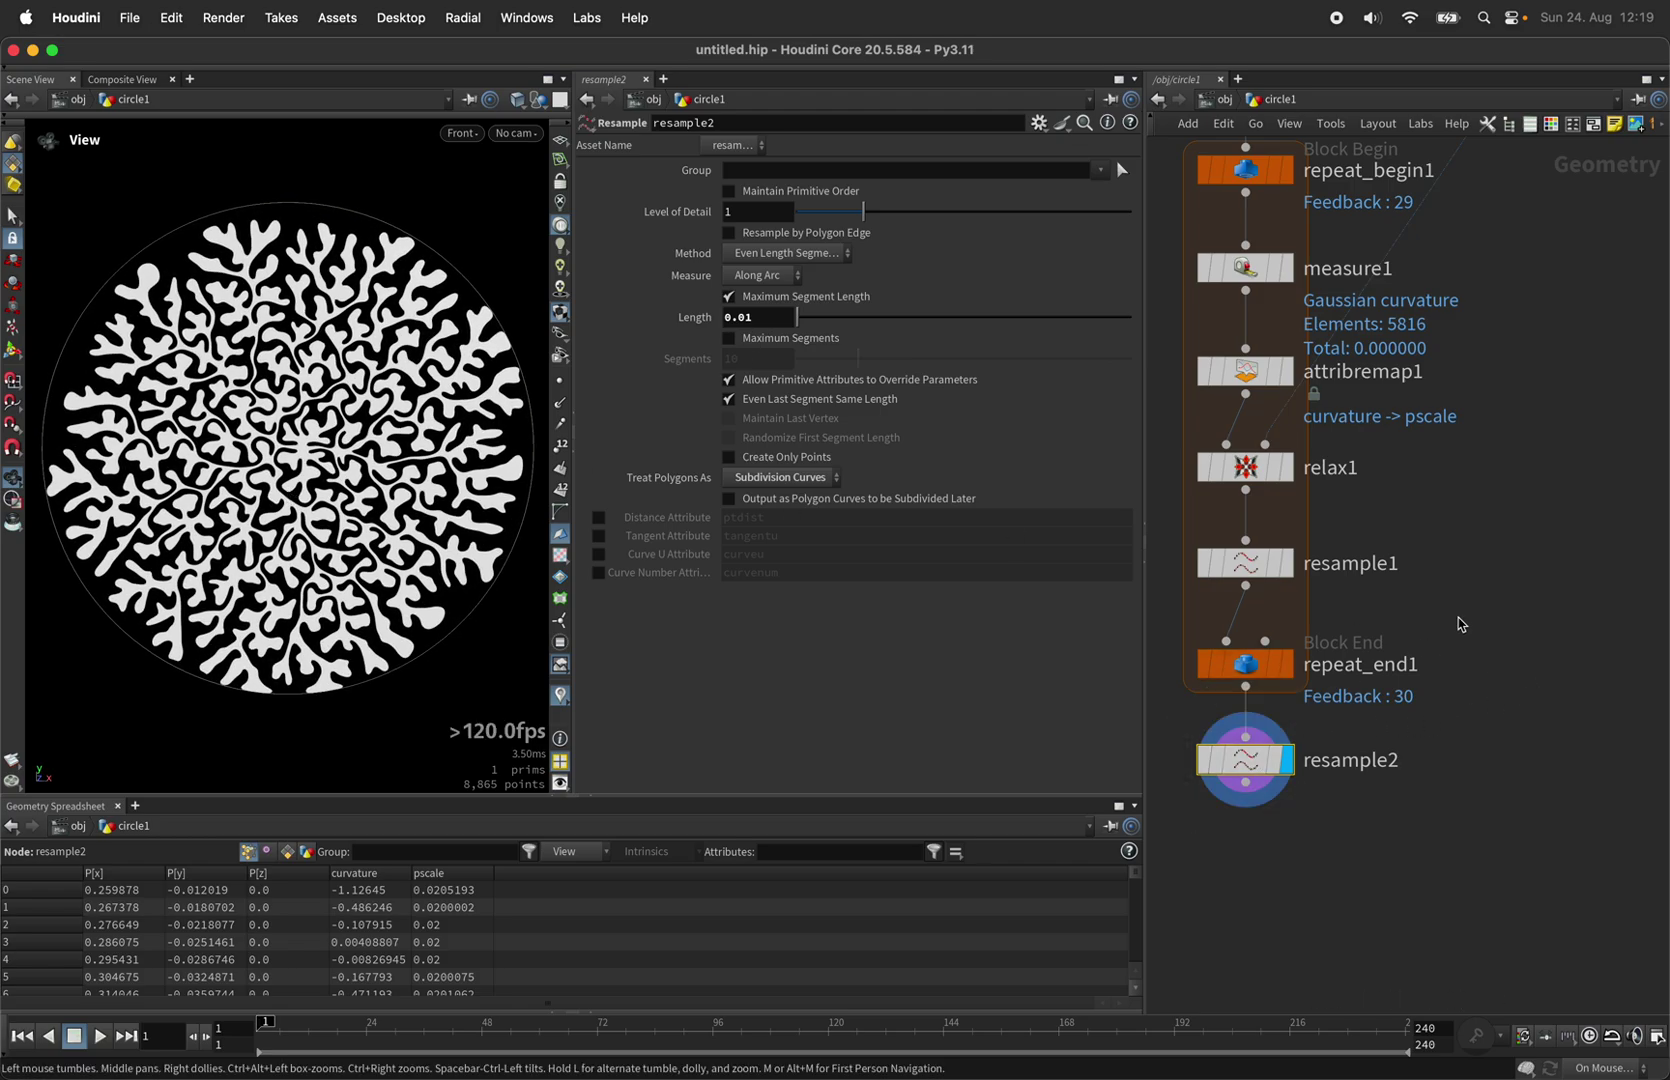
key("Tab")
type("colo")
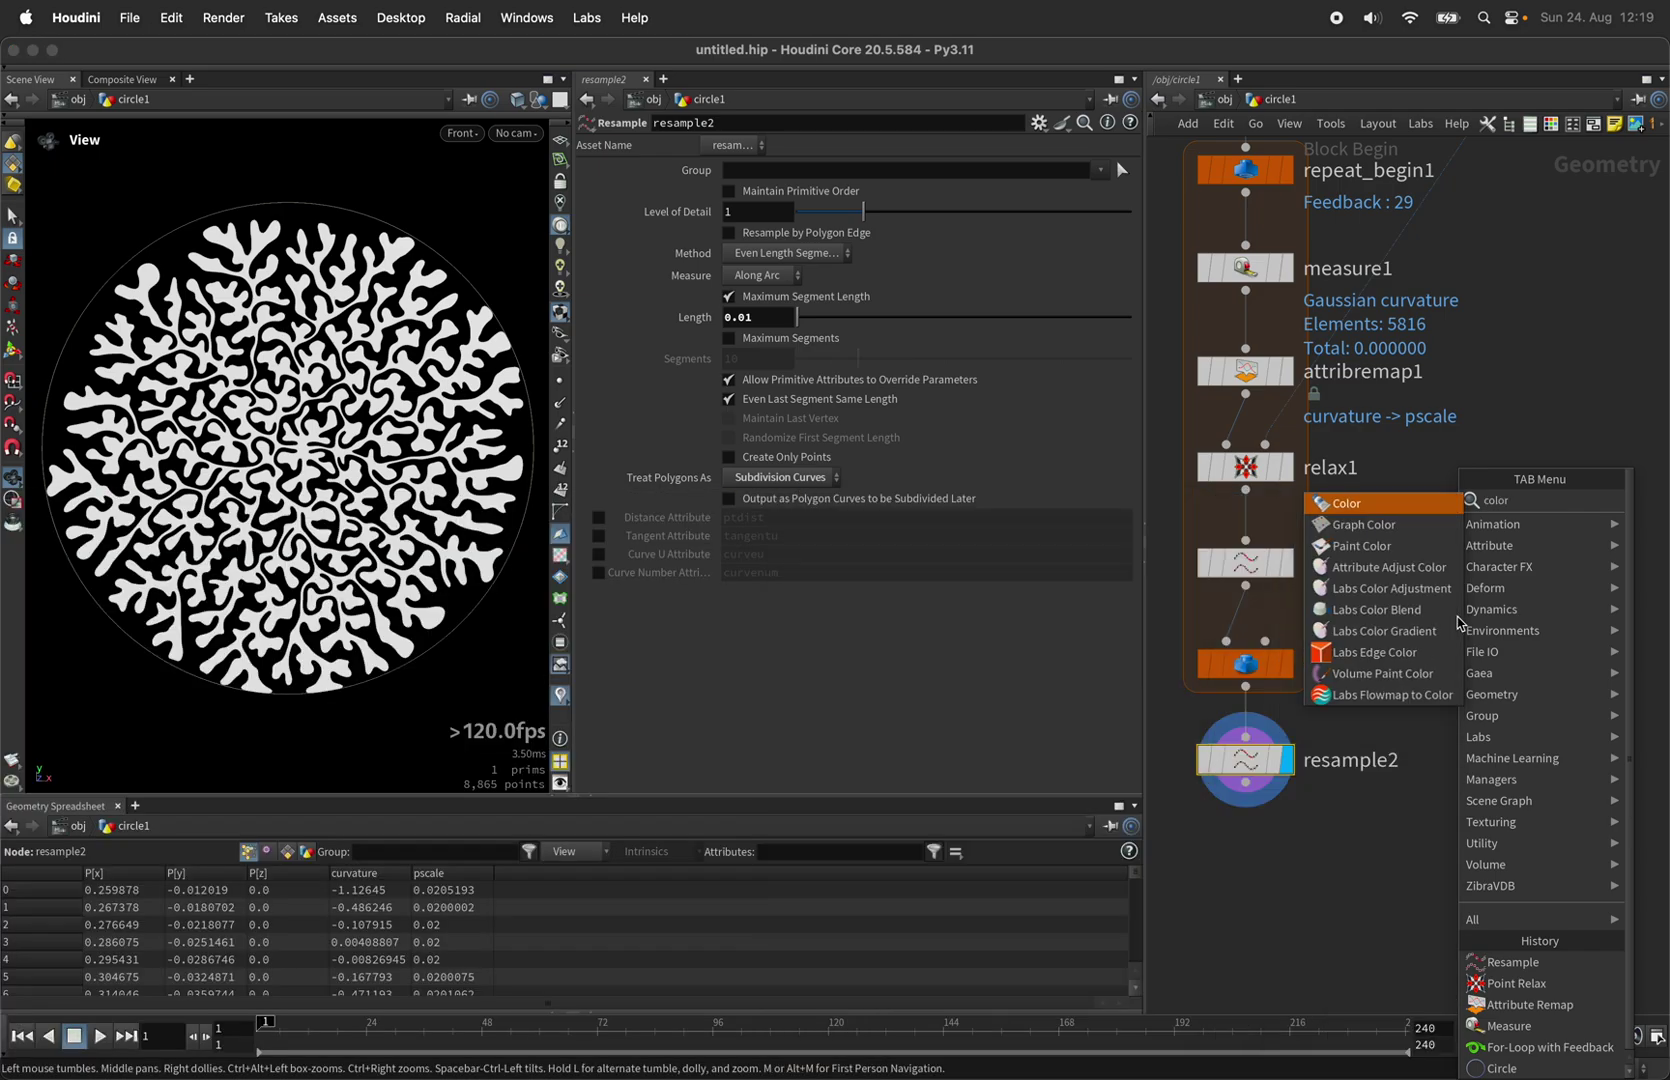
Add a Color node ramped by curvature with the Infra-Red preset, then select measure1.
left_click(1436, 506)
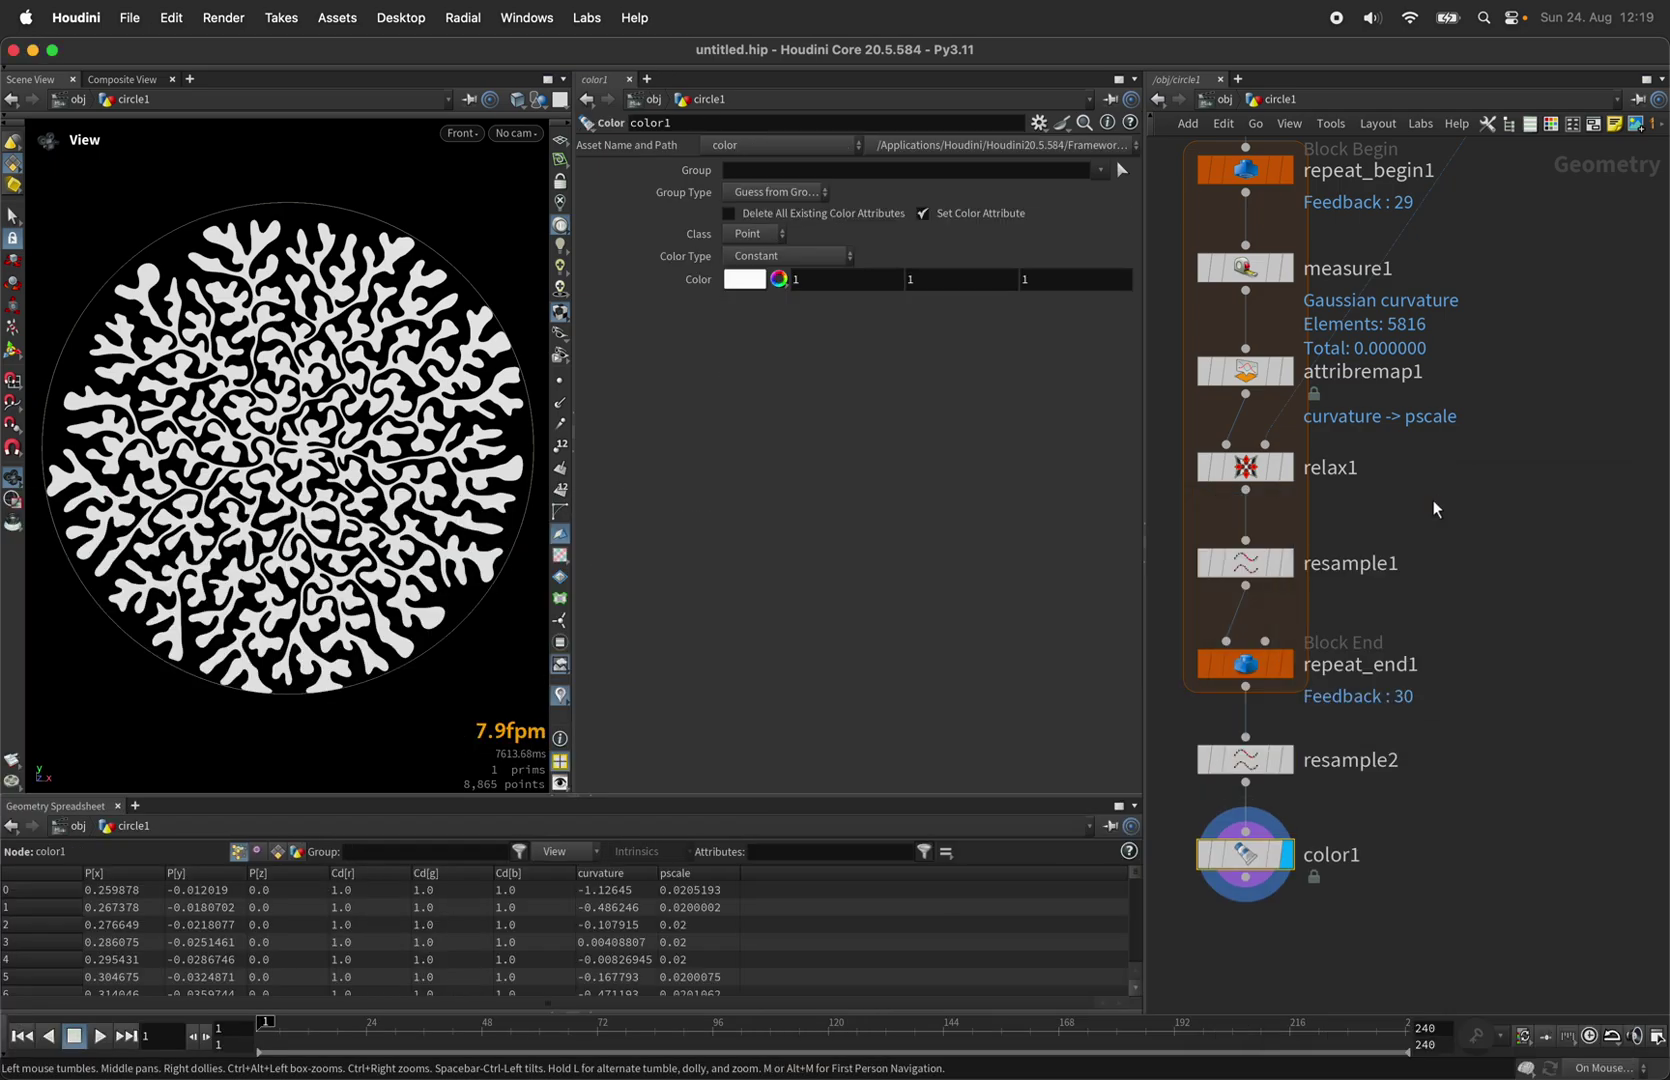
left_click(799, 259)
left_click(783, 343)
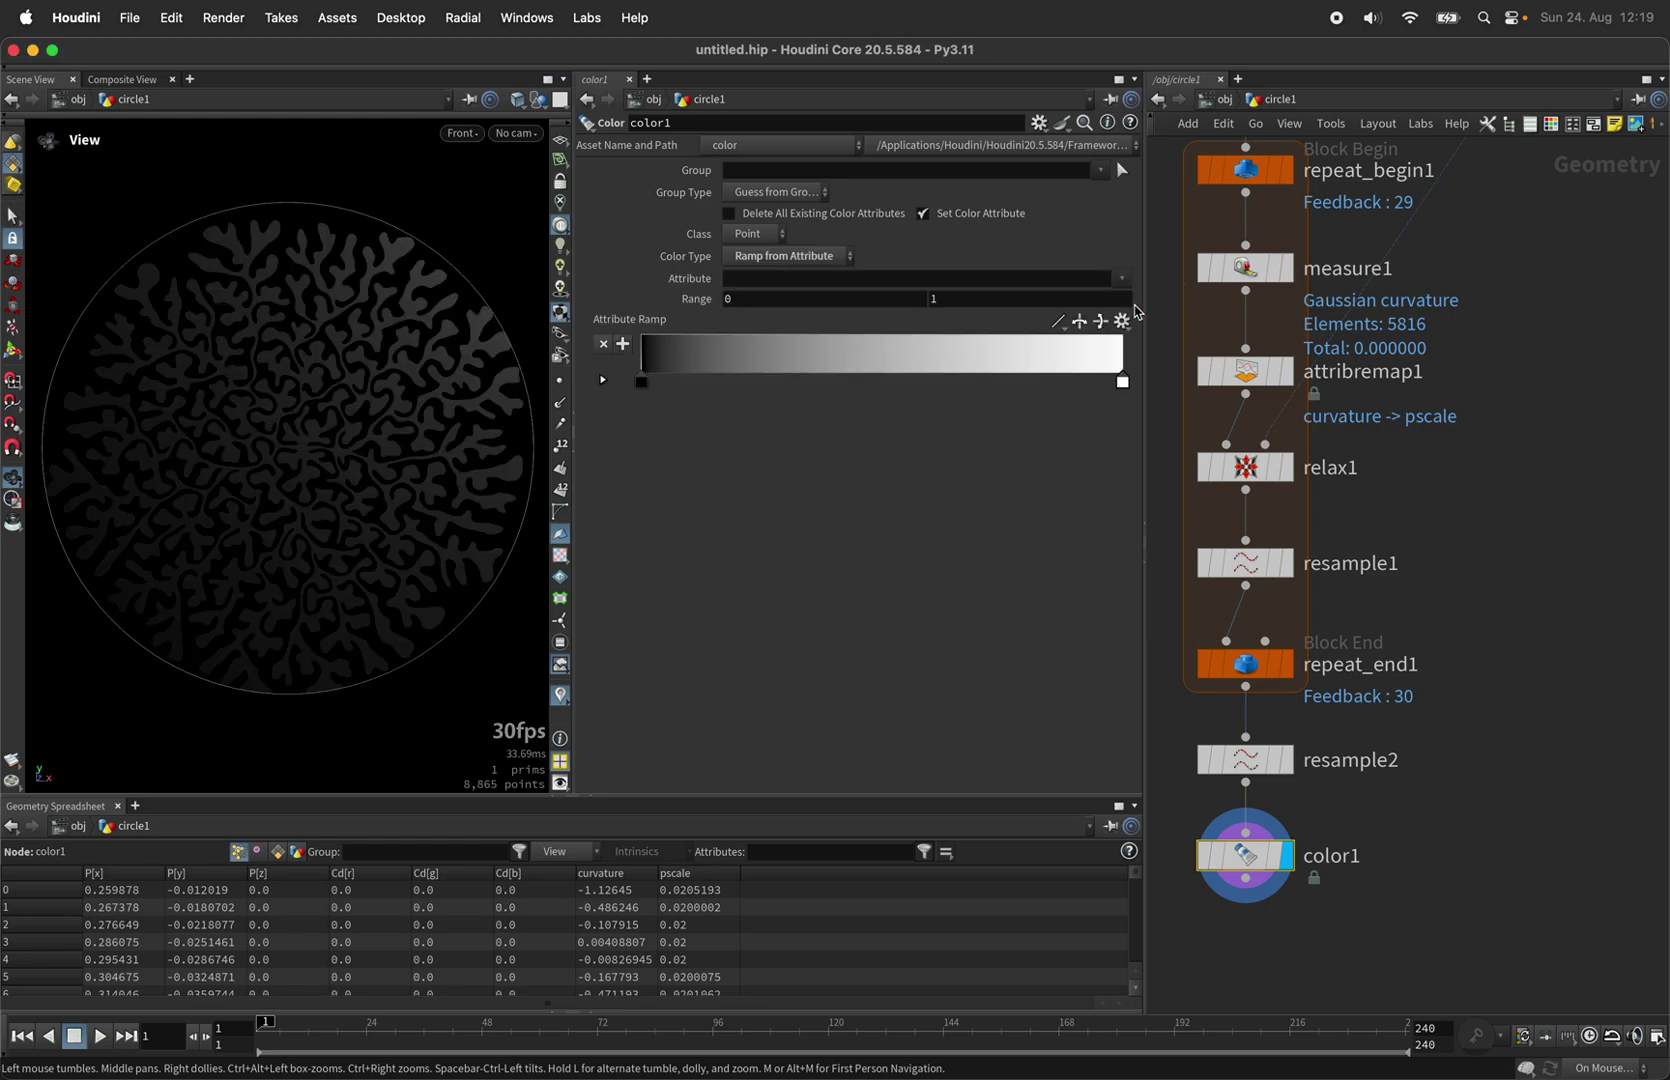
left_click(1122, 279)
left_click(1143, 324)
left_click(1122, 321)
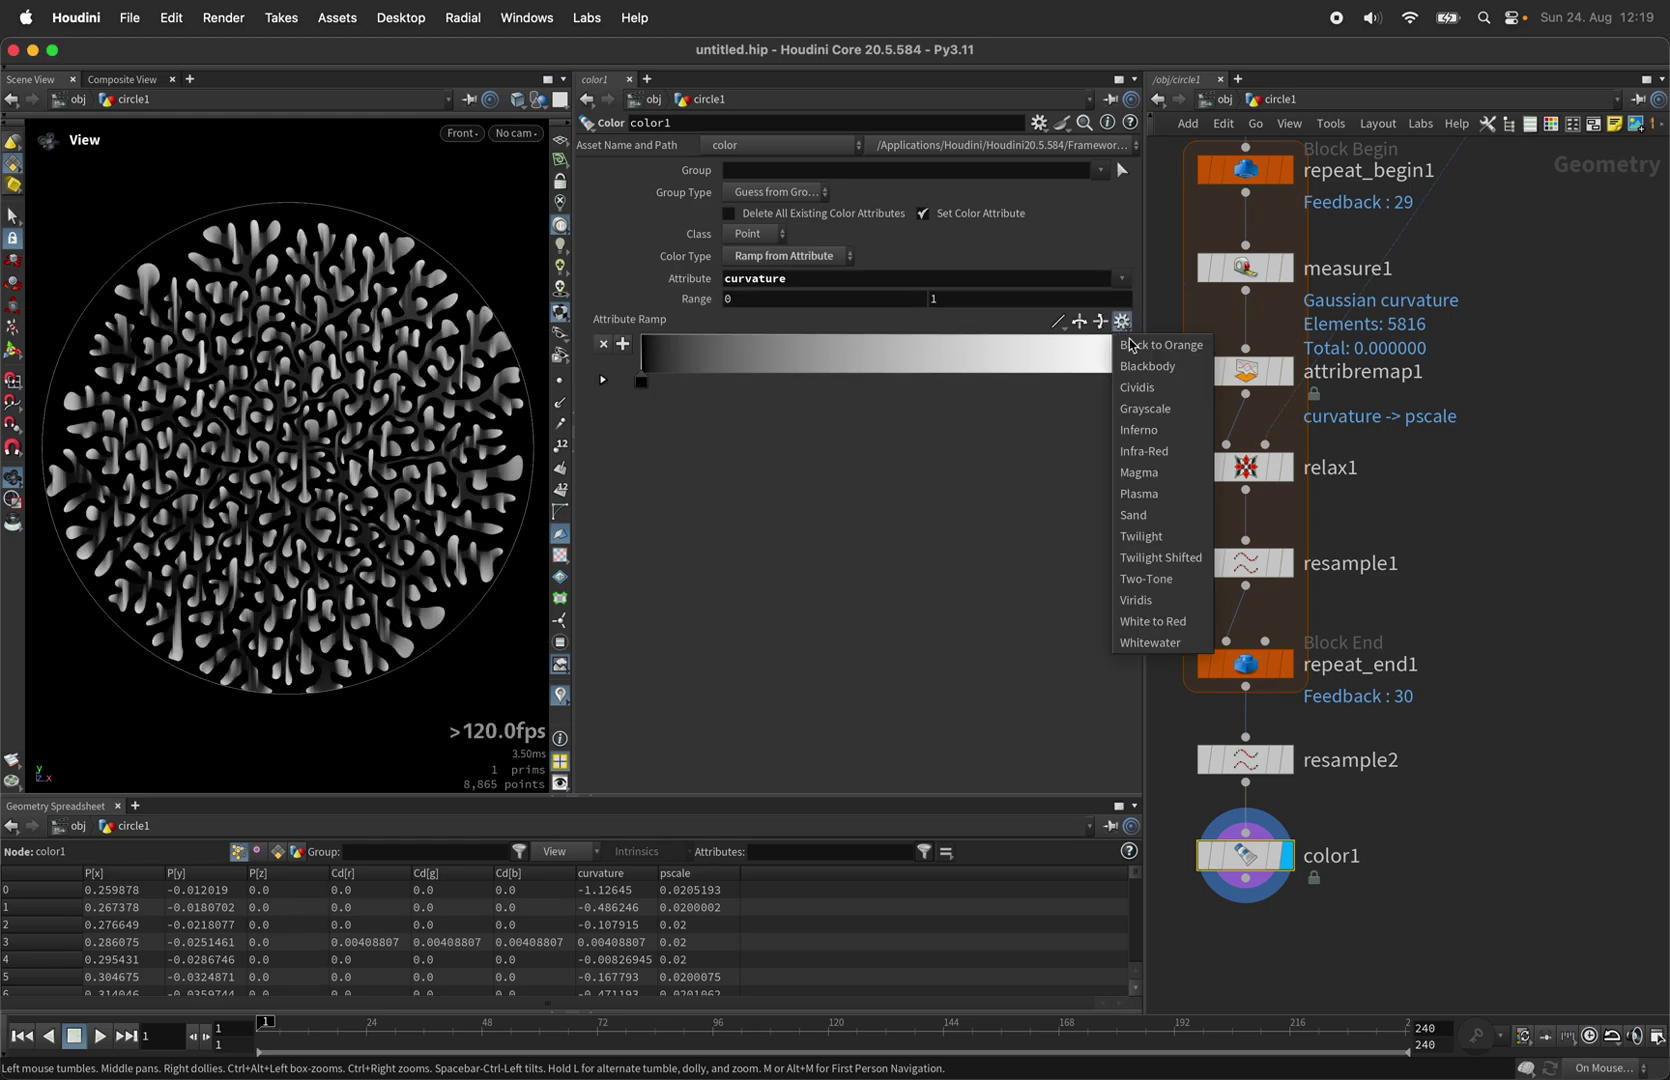
left_click(1150, 452)
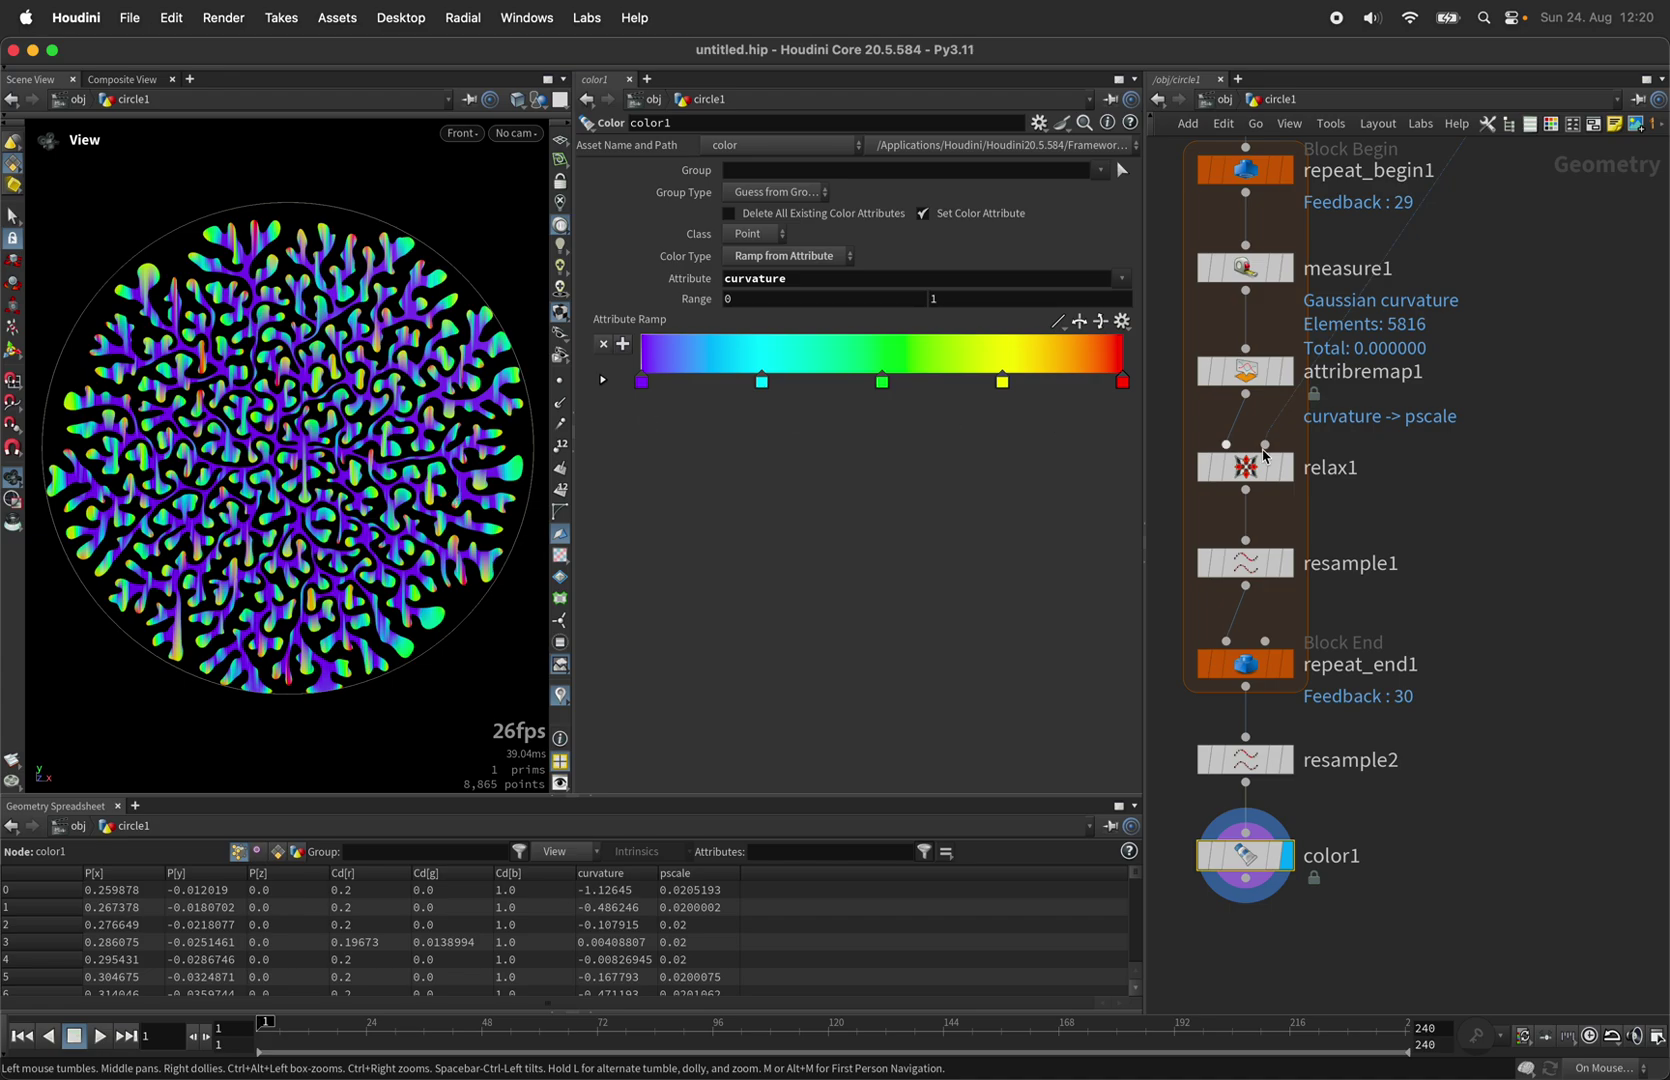
scroll(1378, 728, "down", 4)
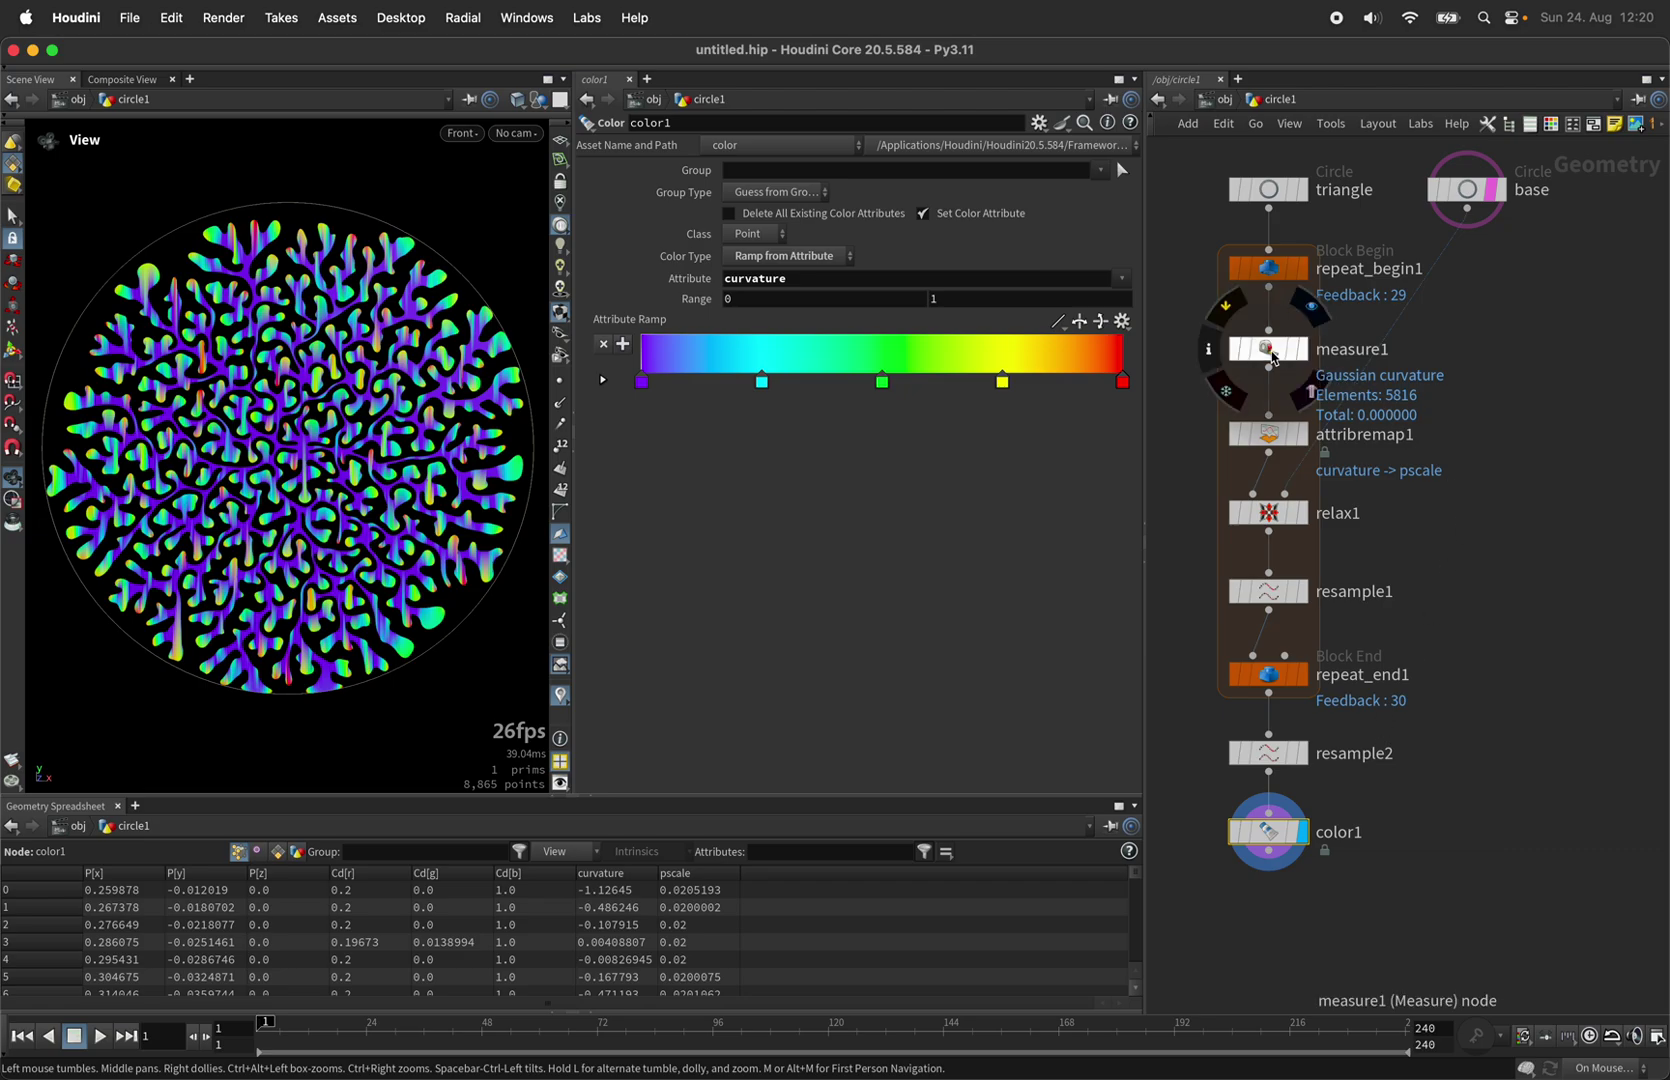
left_click(1272, 357)
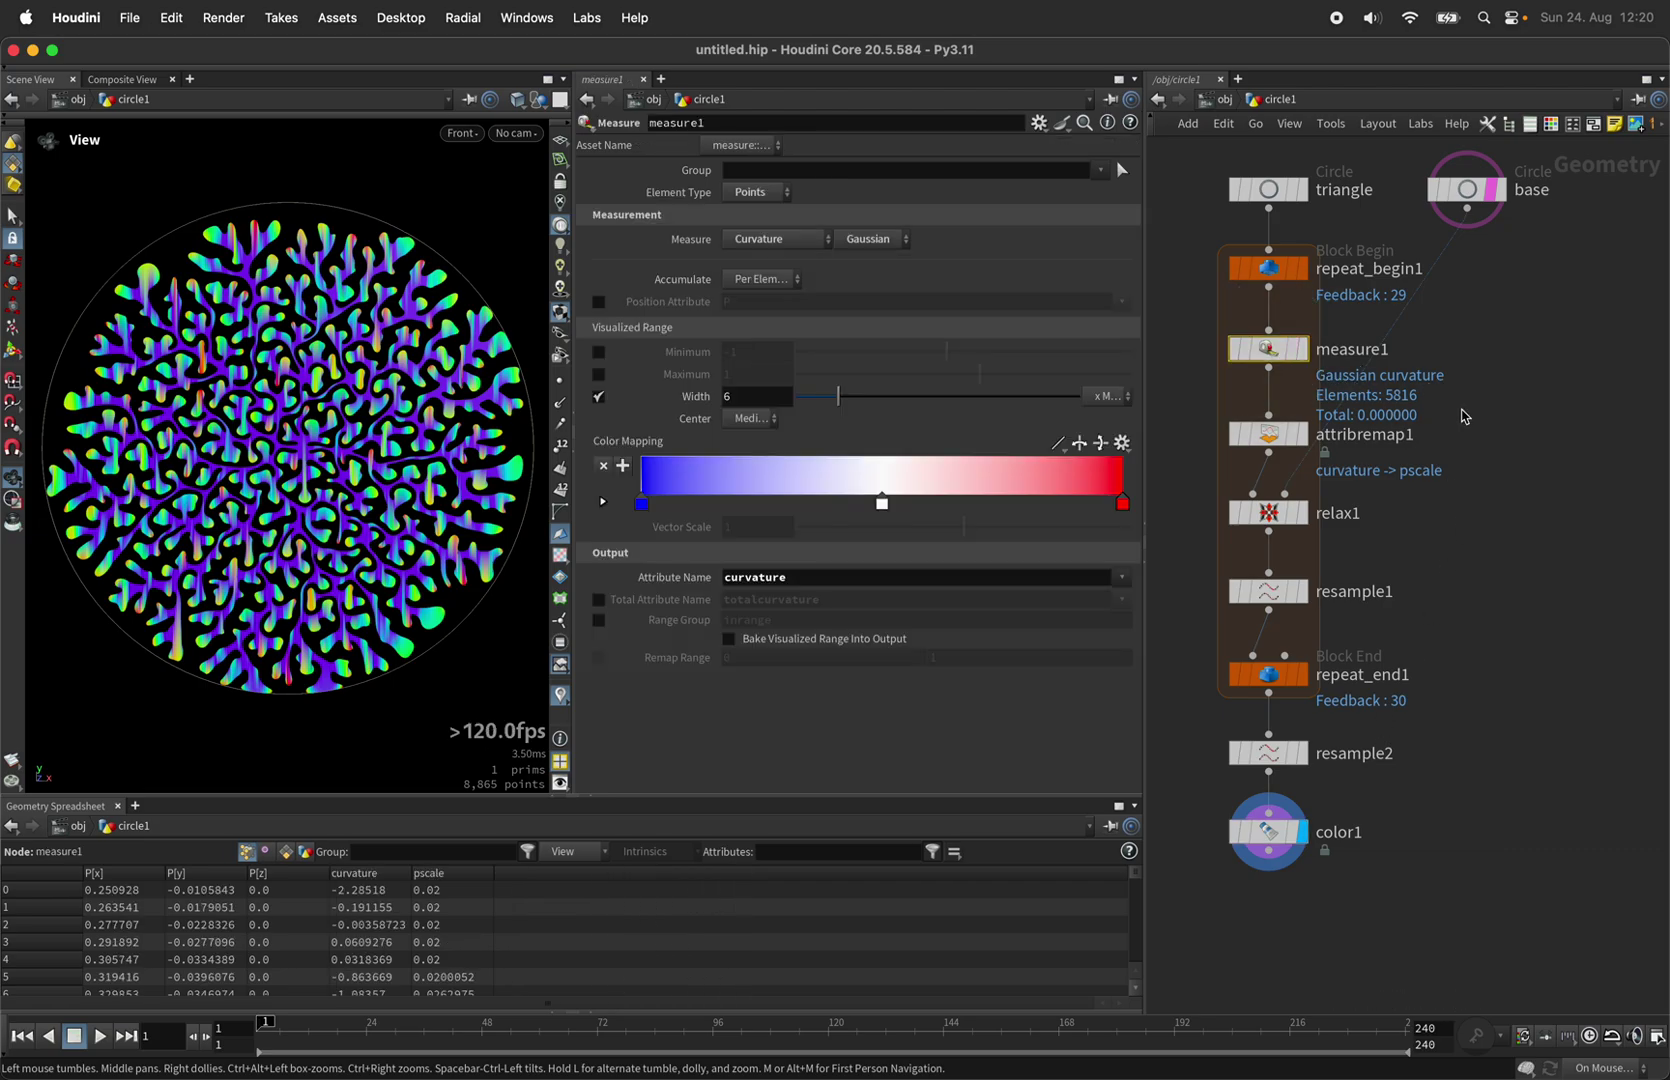
Make room and insert an Attribute Blur onto the measure1–attribremap1 wire.
left_click_drag(1472, 413, 1198, 895)
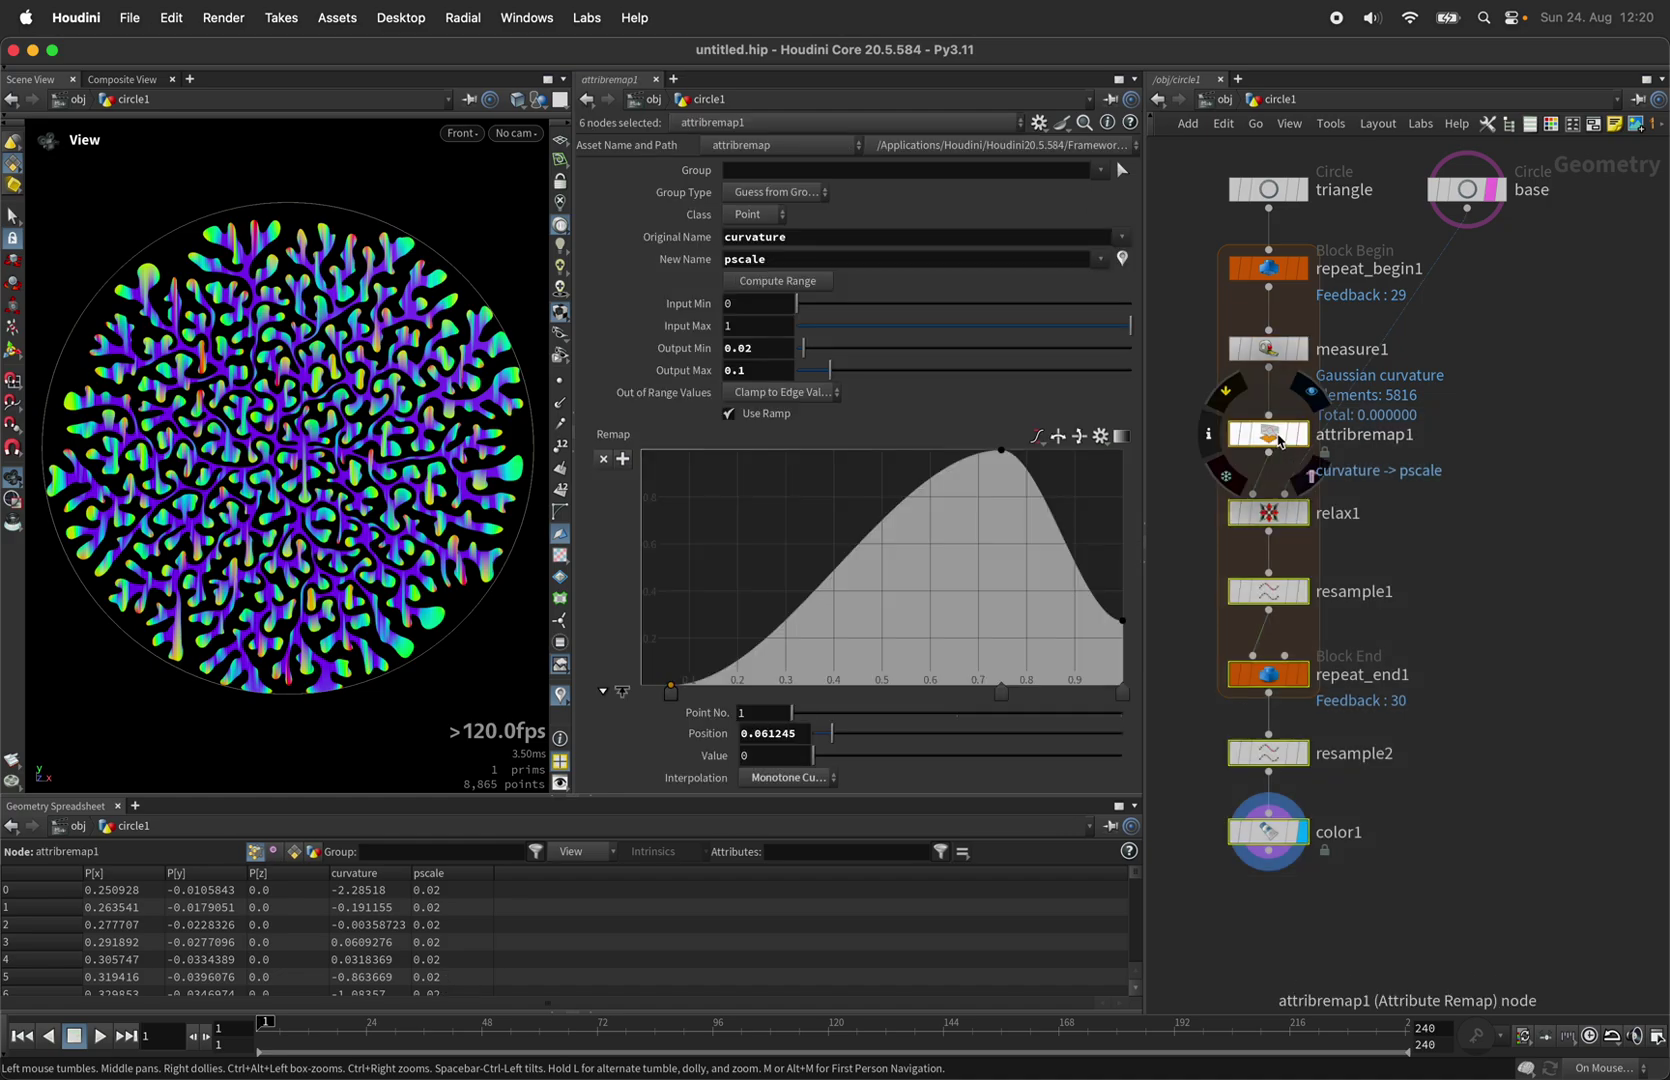
left_click_drag(1272, 437, 1278, 527)
key("Tab")
type("ablur")
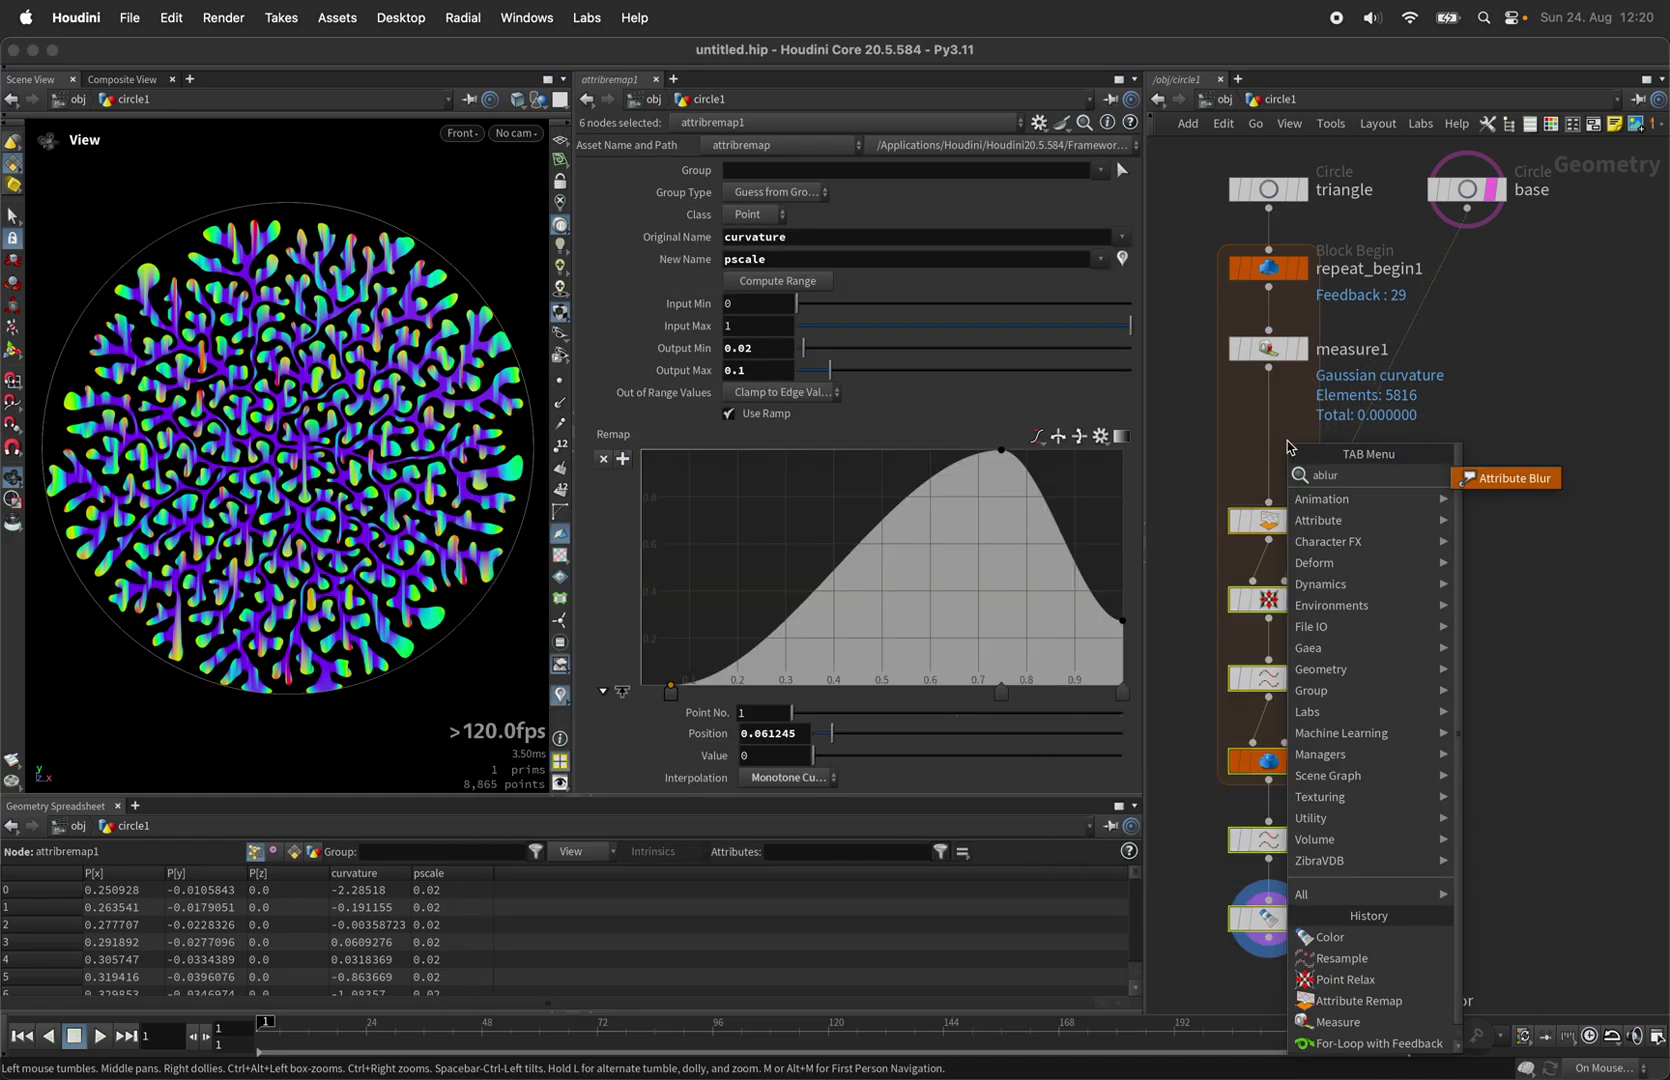
key("Return")
left_click(1268, 441)
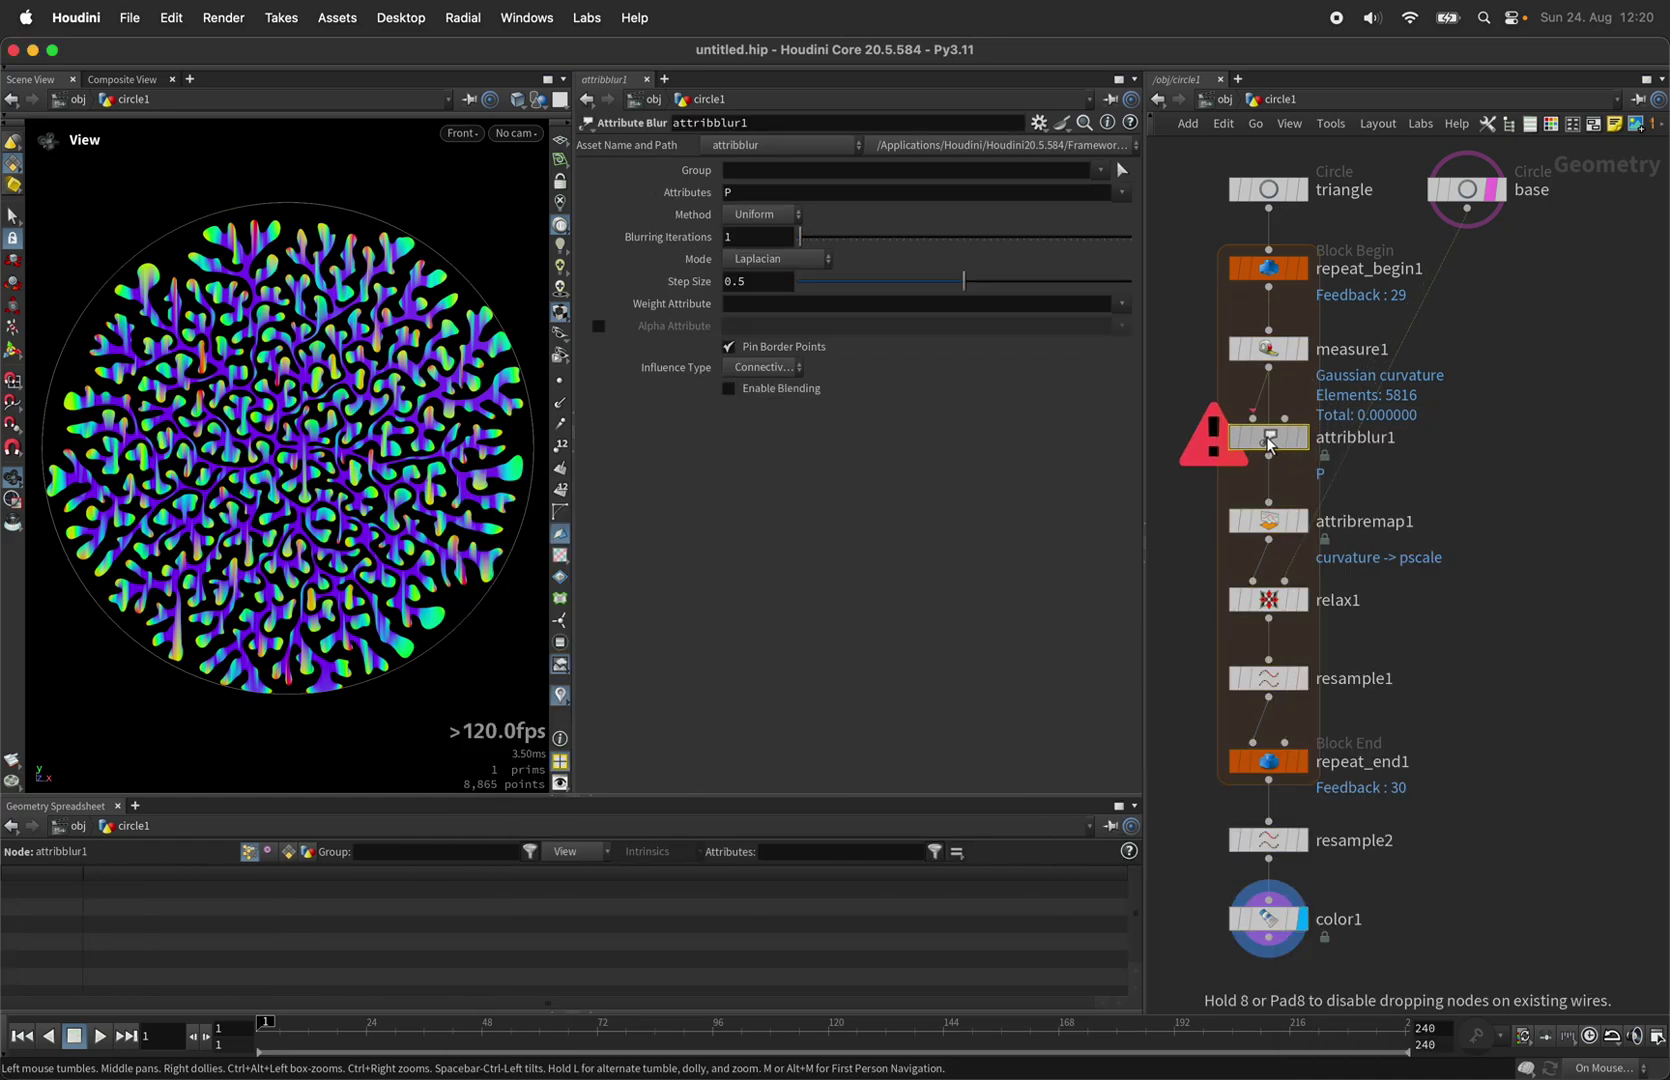
Blur only the curvature attribute and turn off Pin Border Points.
left_click(1122, 192)
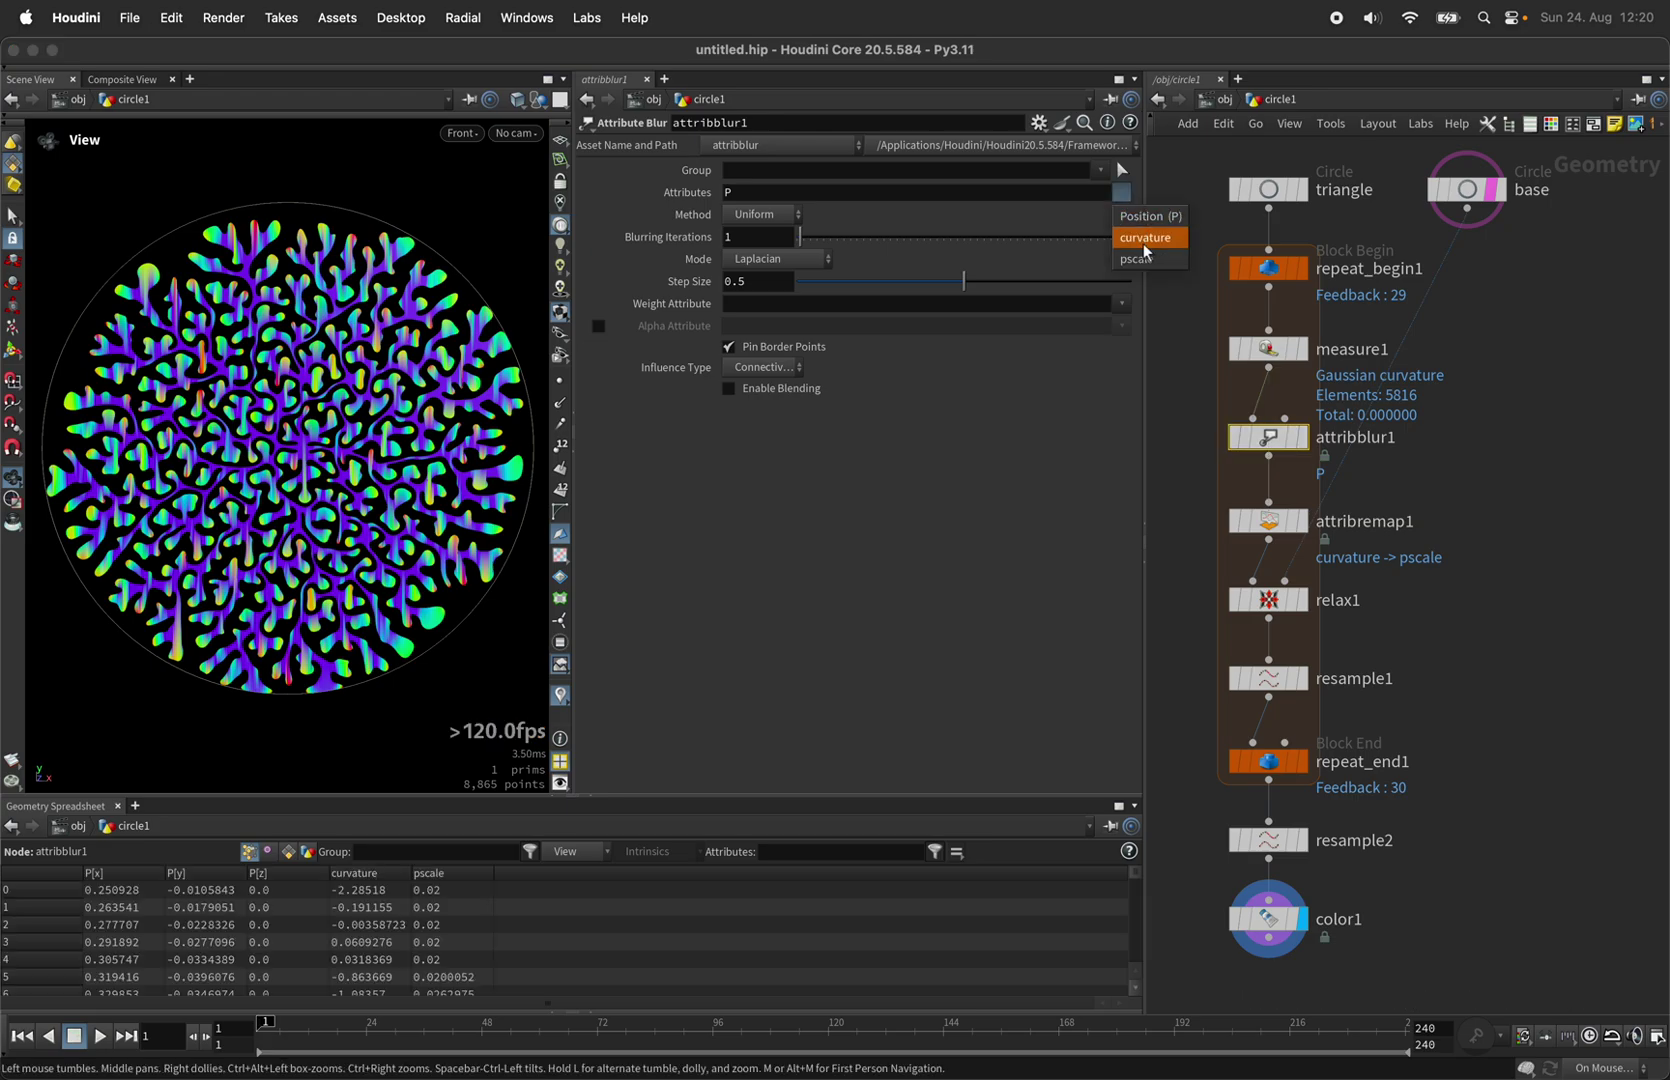
left_click(740, 194)
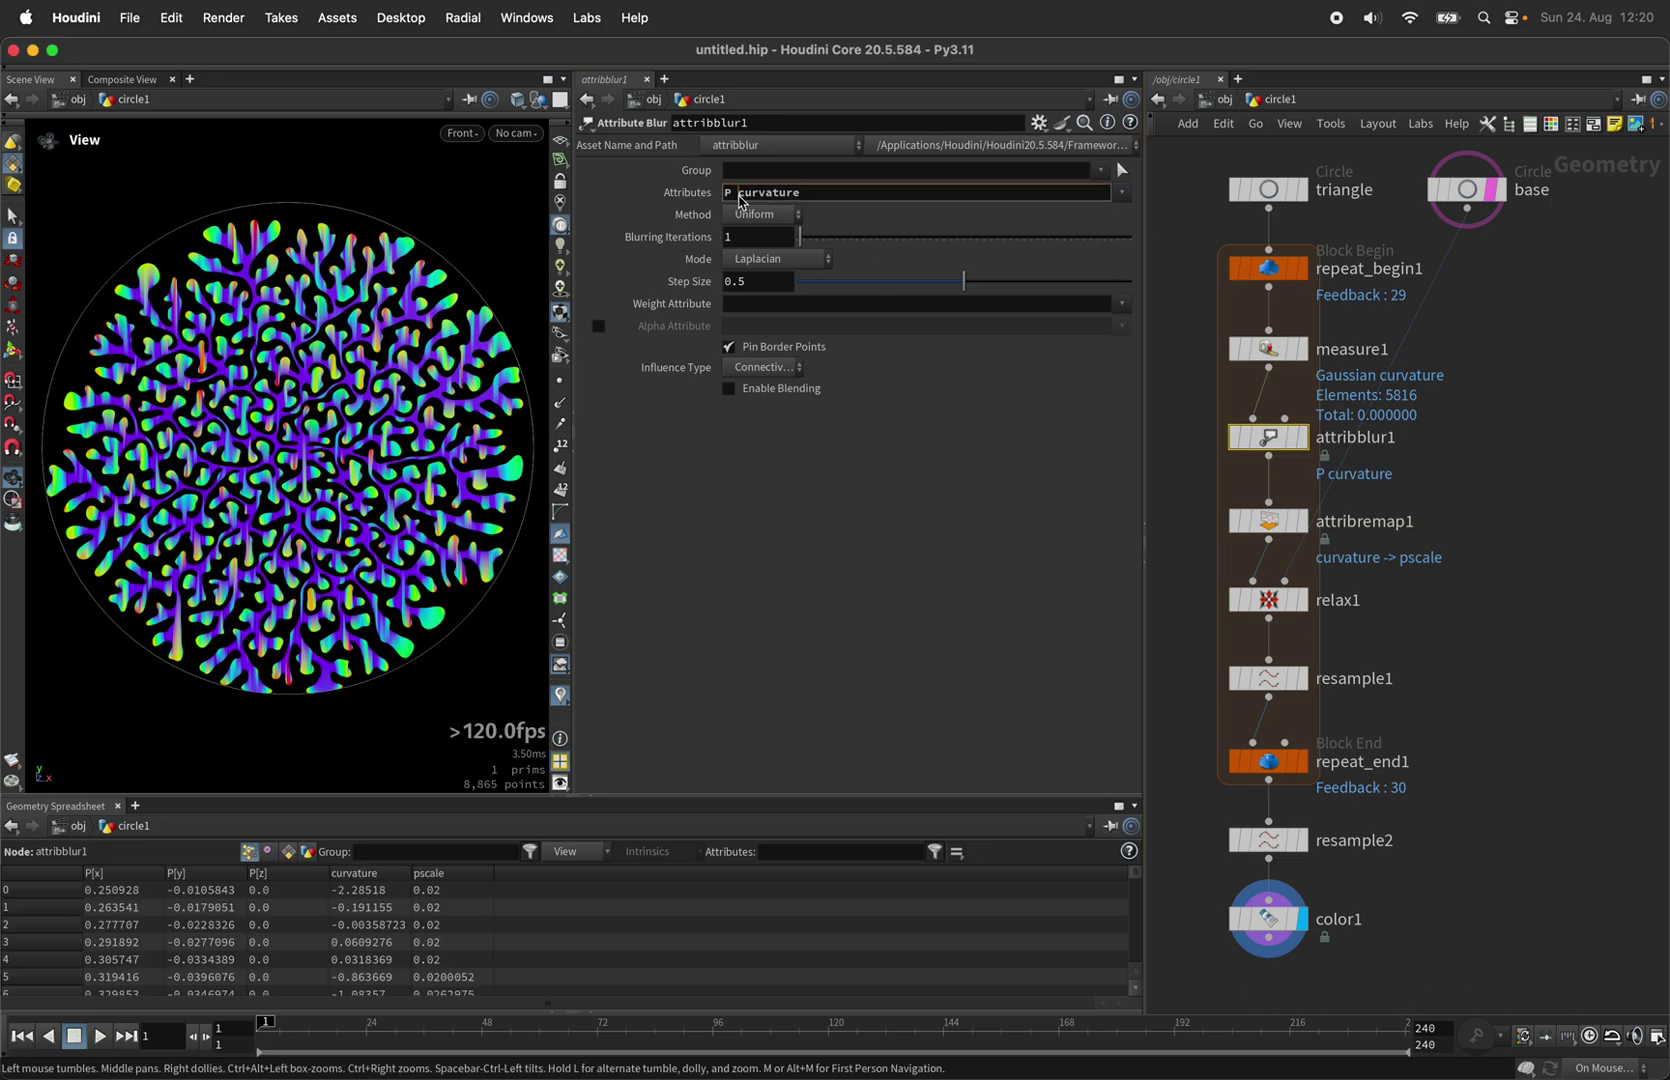
key("Home")
key("Delete")
key("Delete")
key("Return")
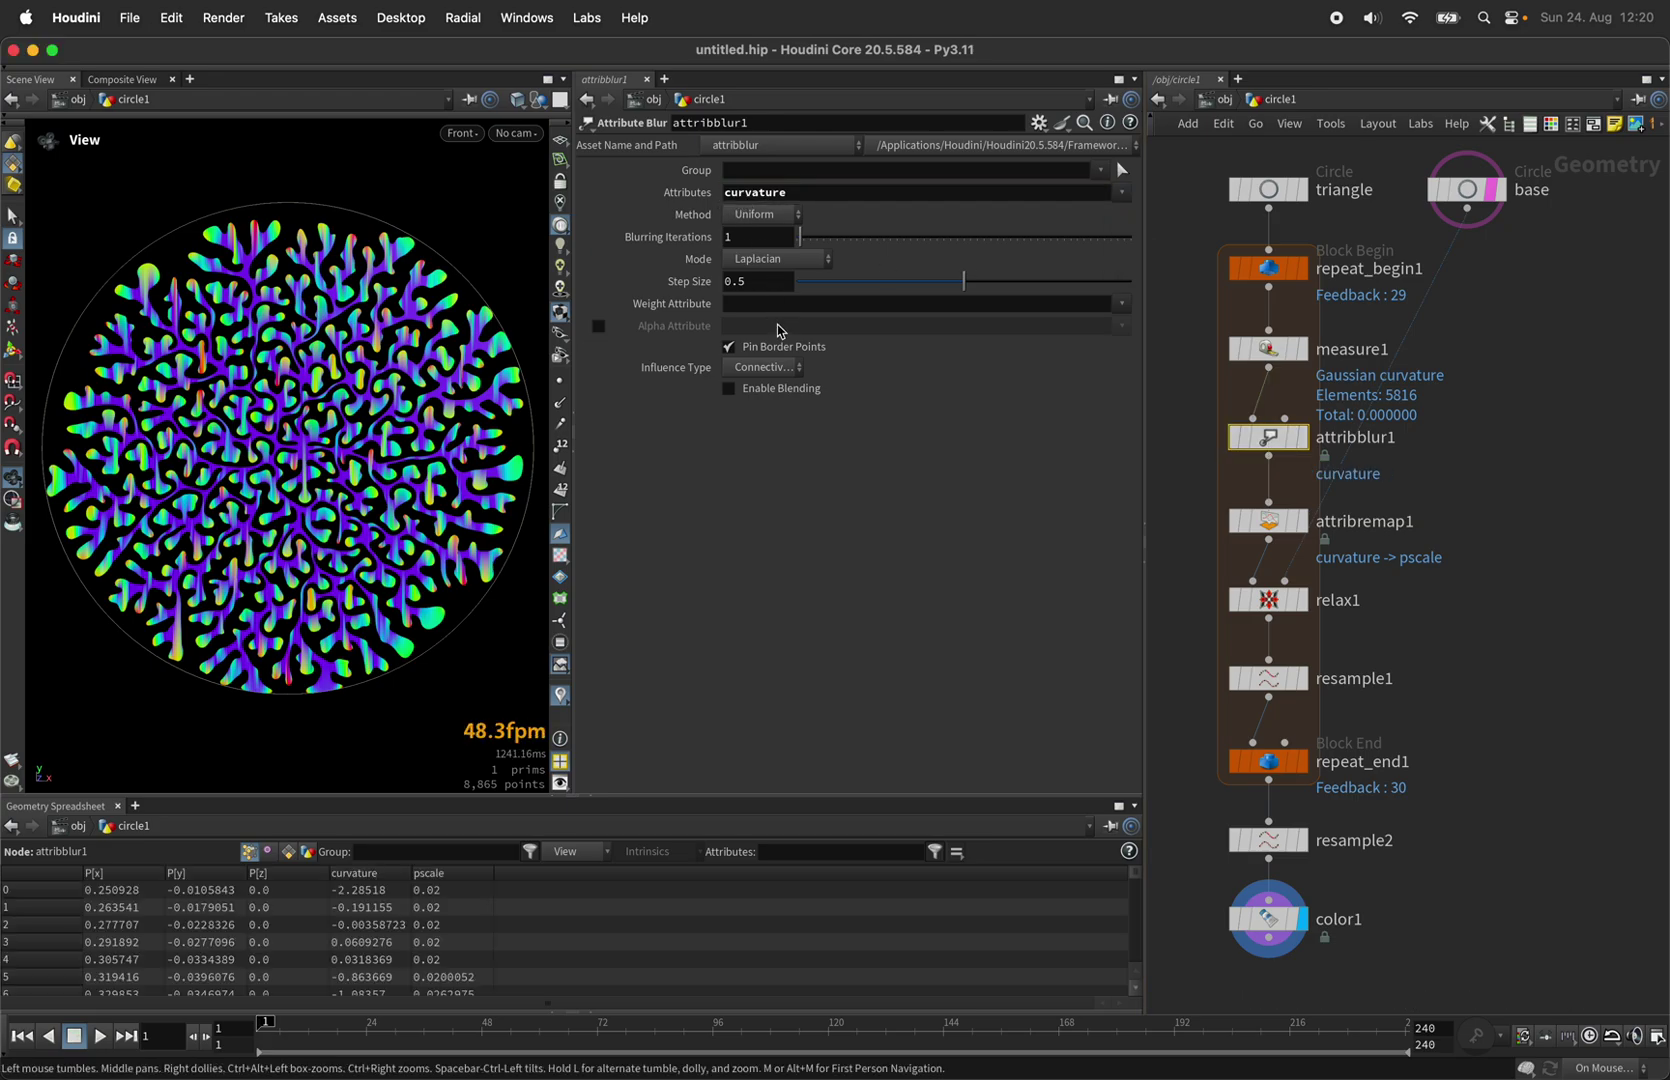
left_click(772, 350)
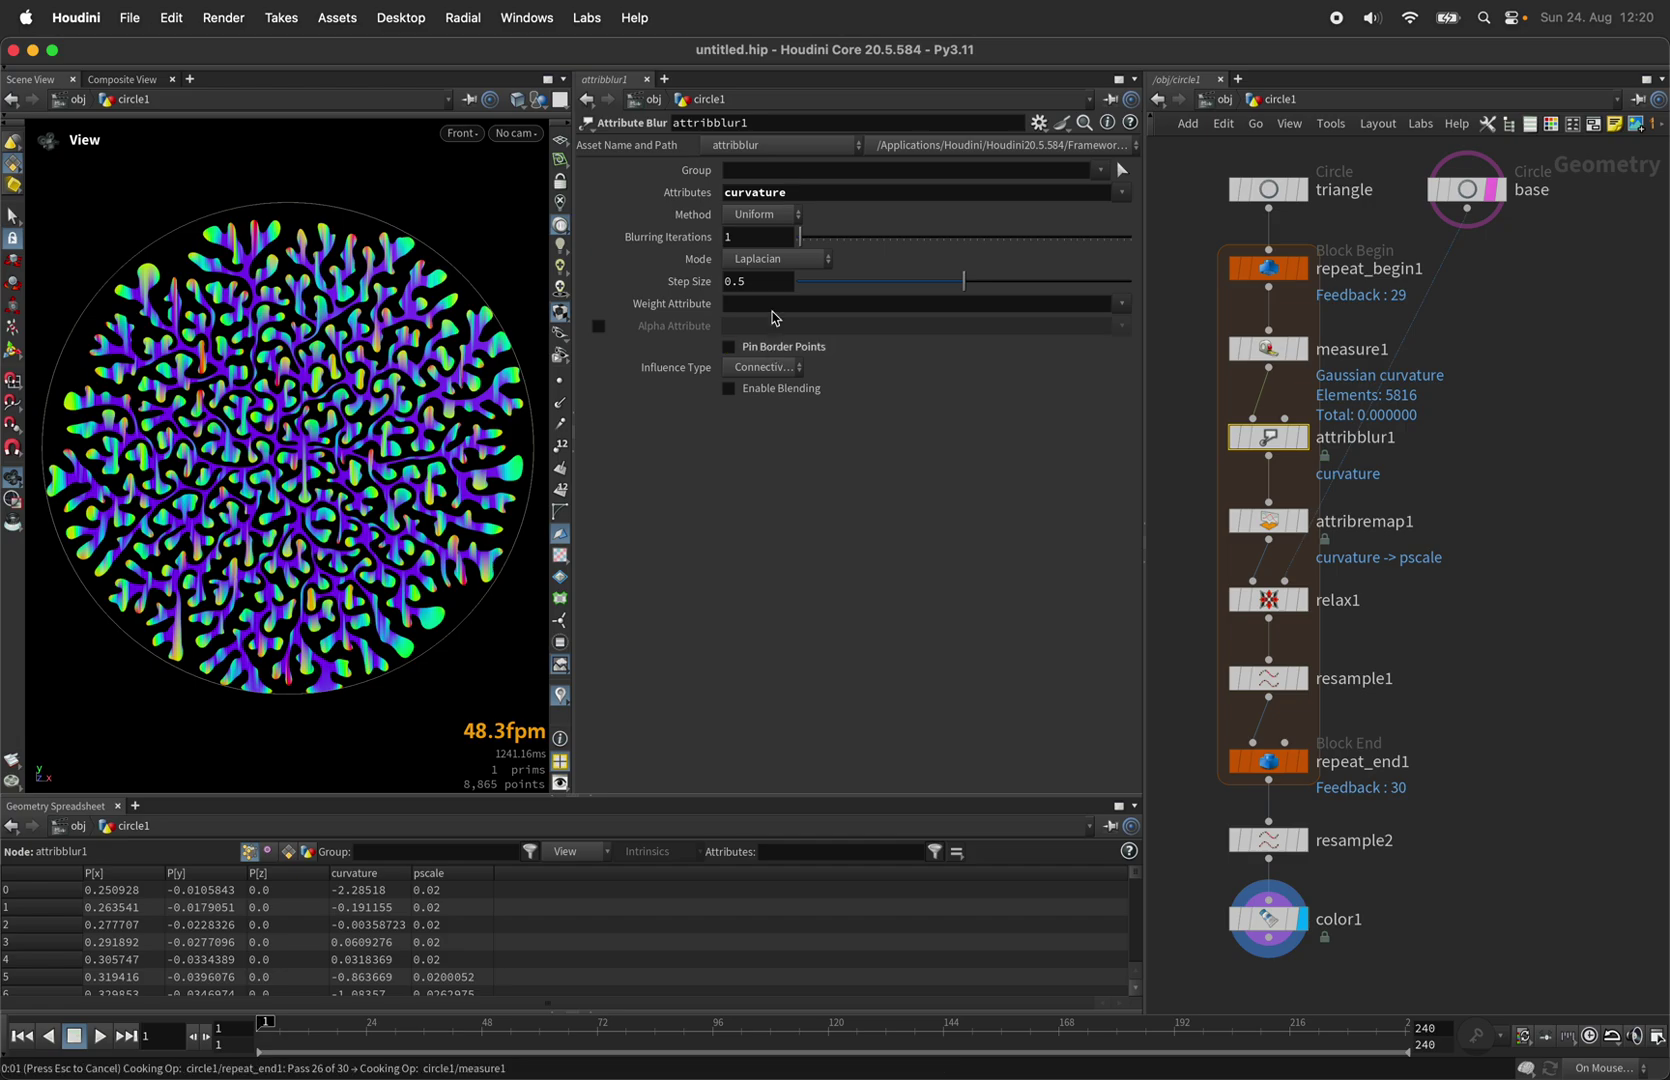
Set the blur step size to 0.2 and iterations to 12, after trying 4 and 7.
left_click(753, 240)
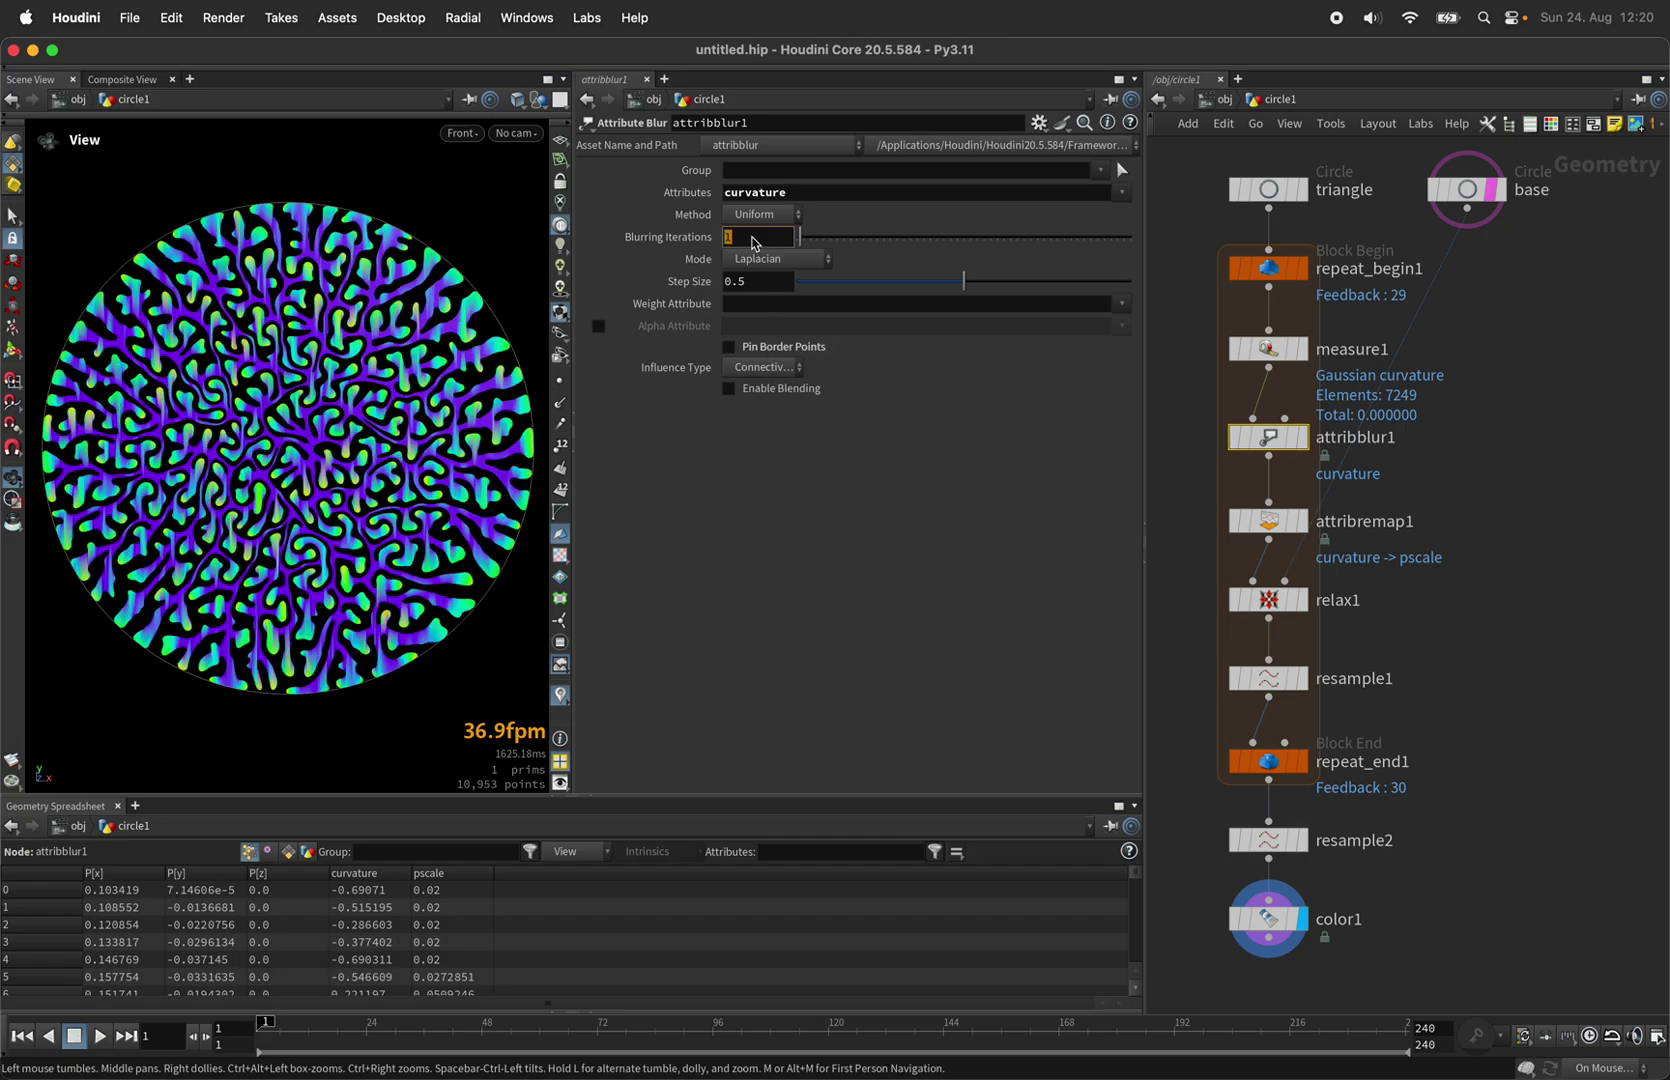
type("4")
key("Return")
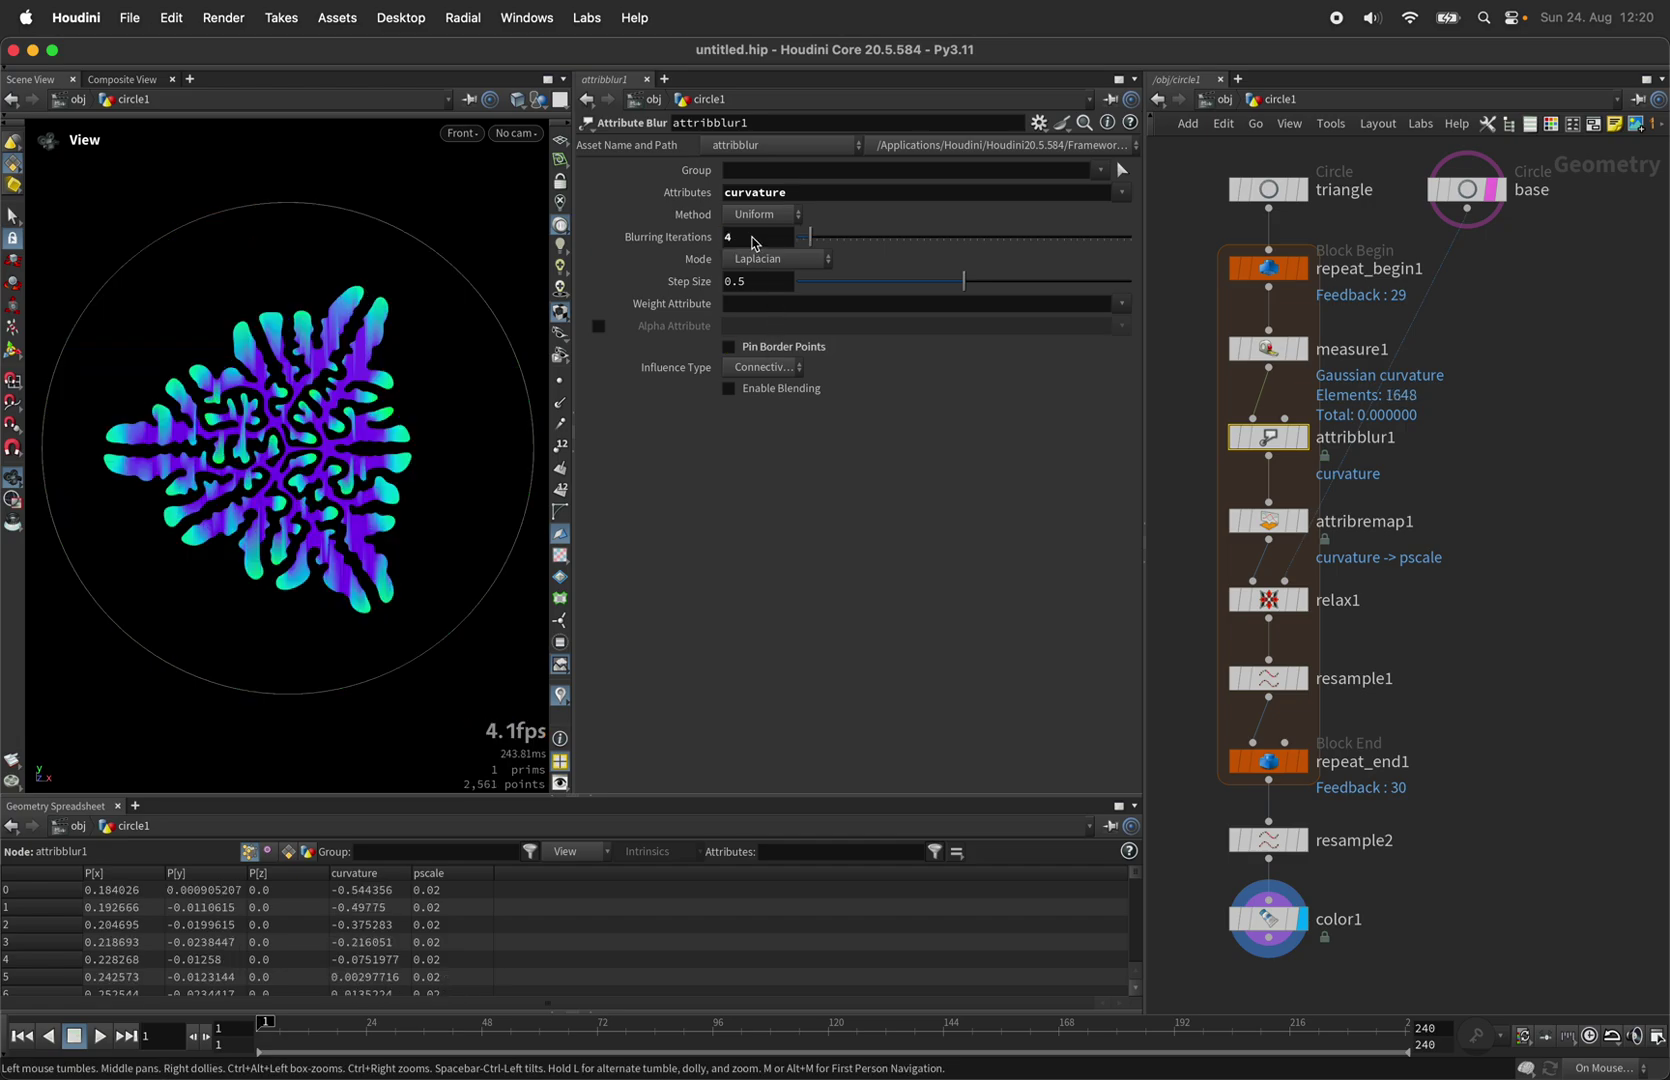
left_click(766, 286)
type("2")
key("Return")
double_click(755, 238)
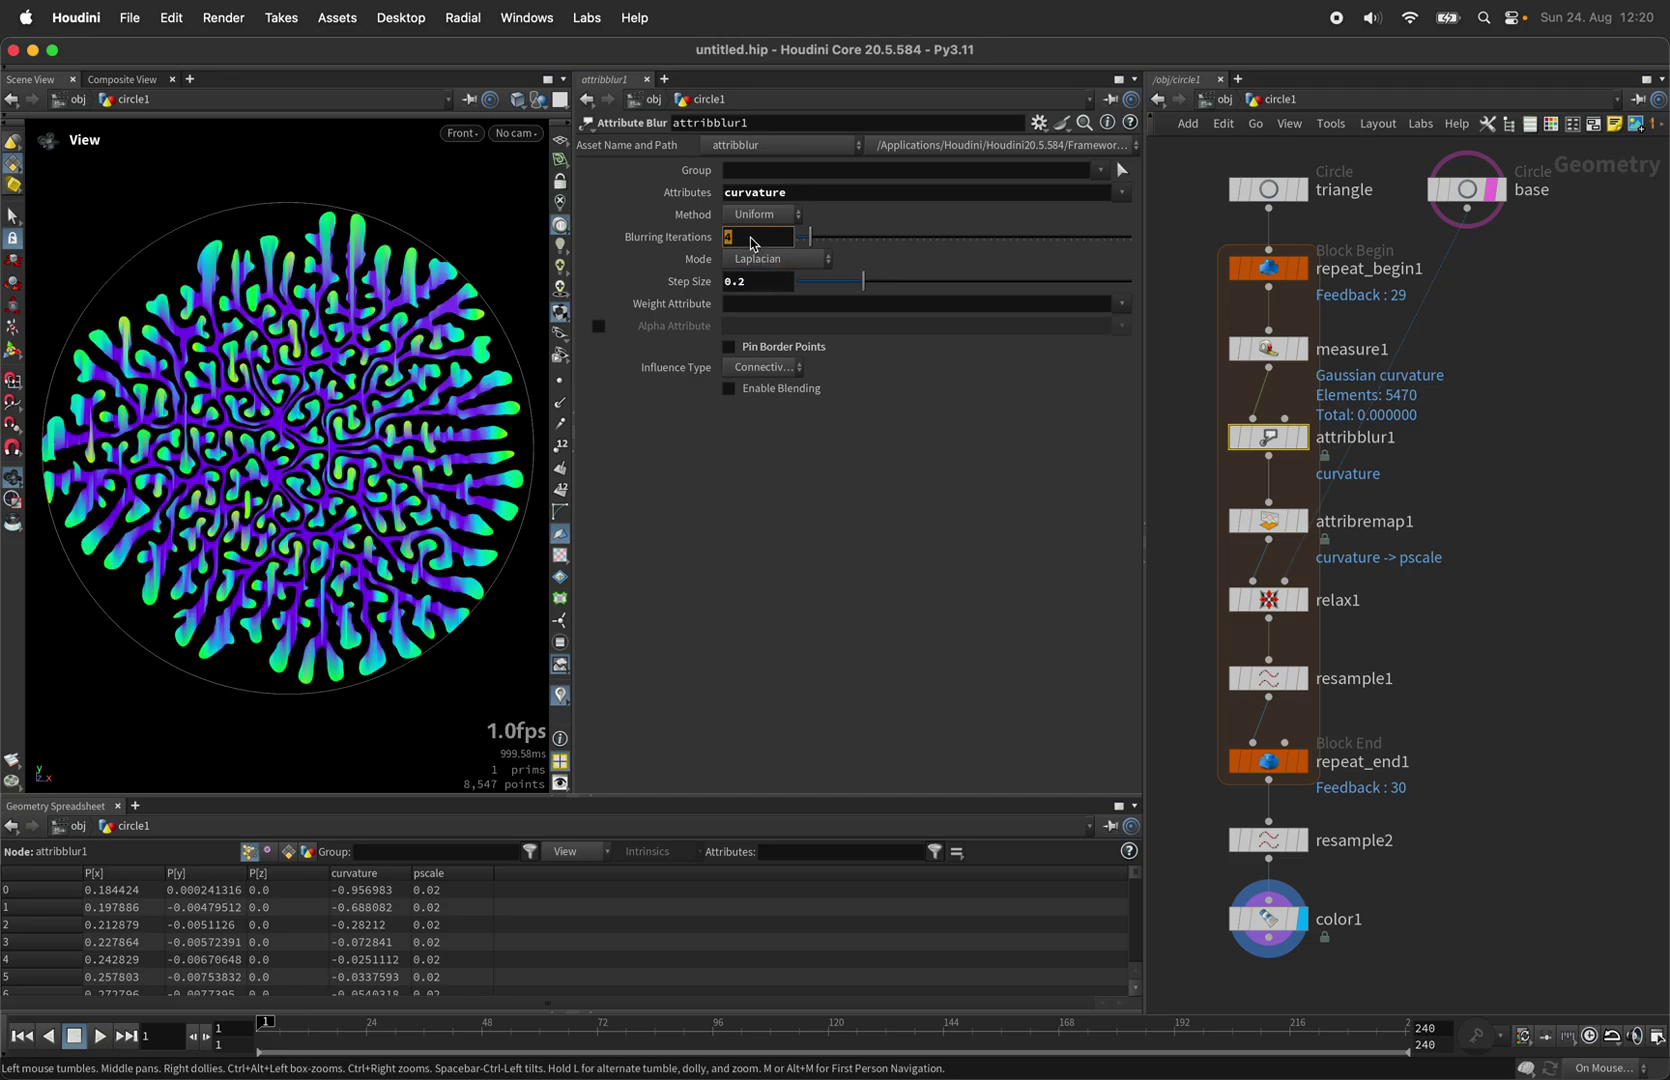
type("7")
key("Return")
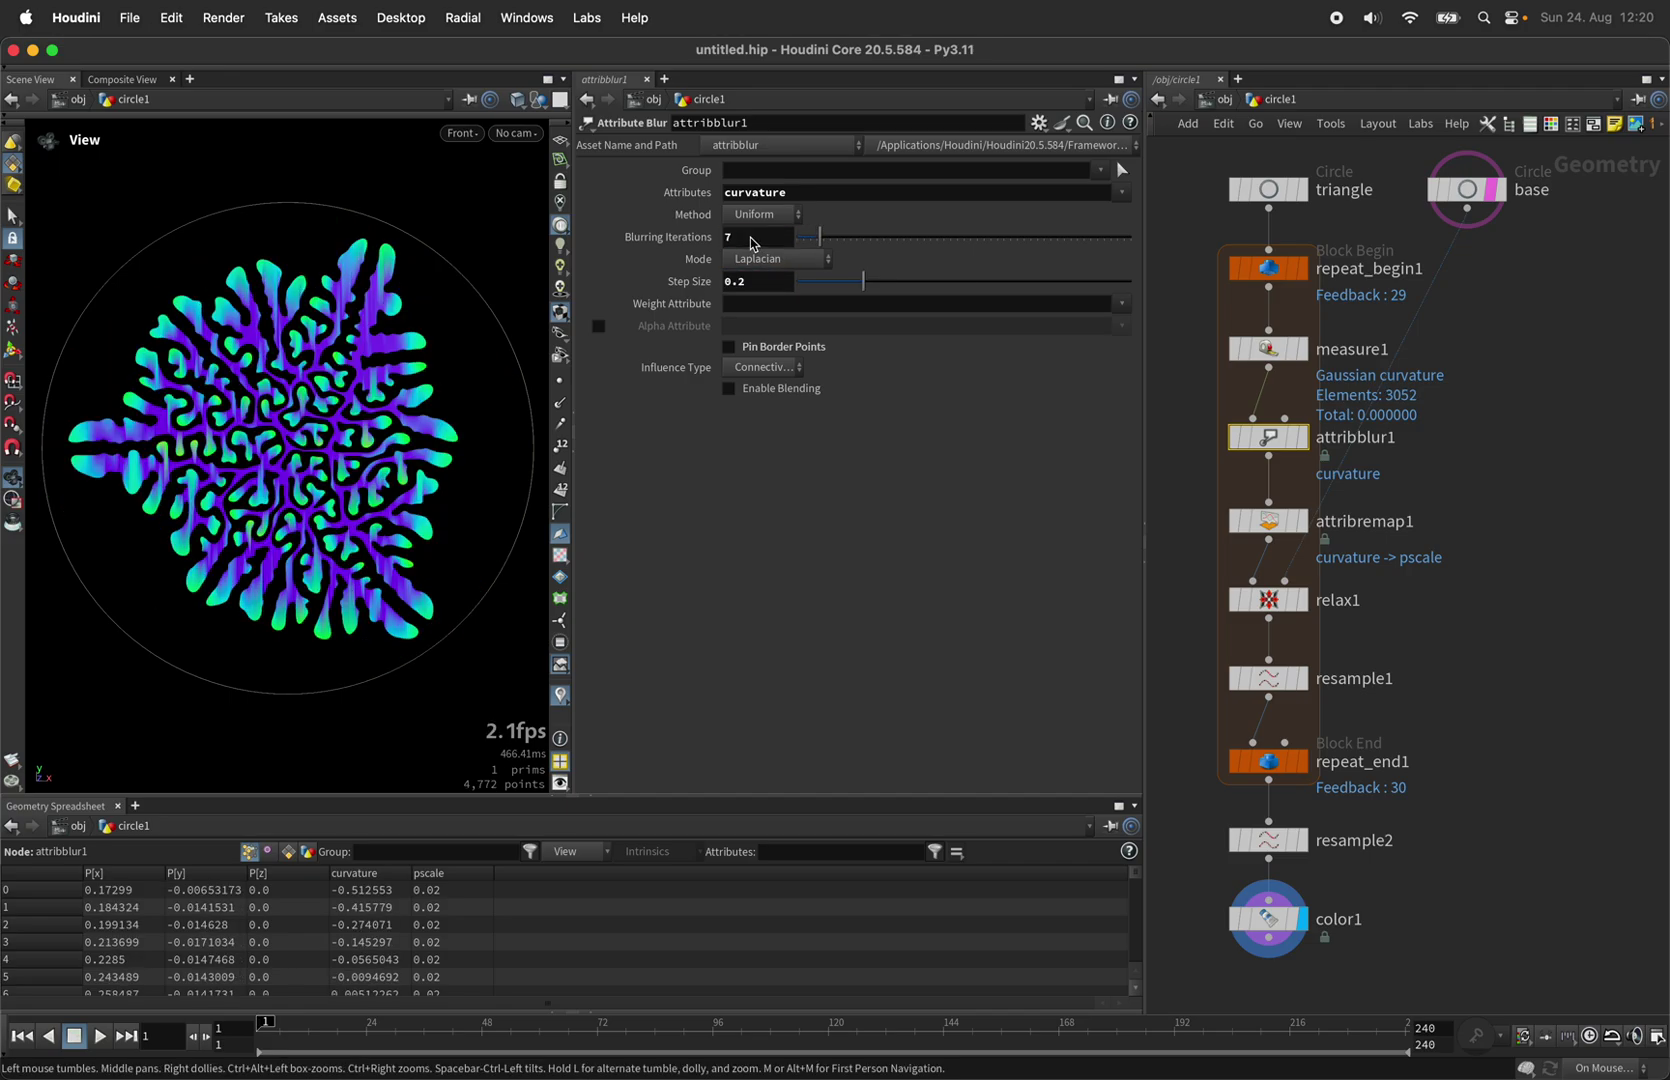
double_click(753, 238)
type("12")
key("Return")
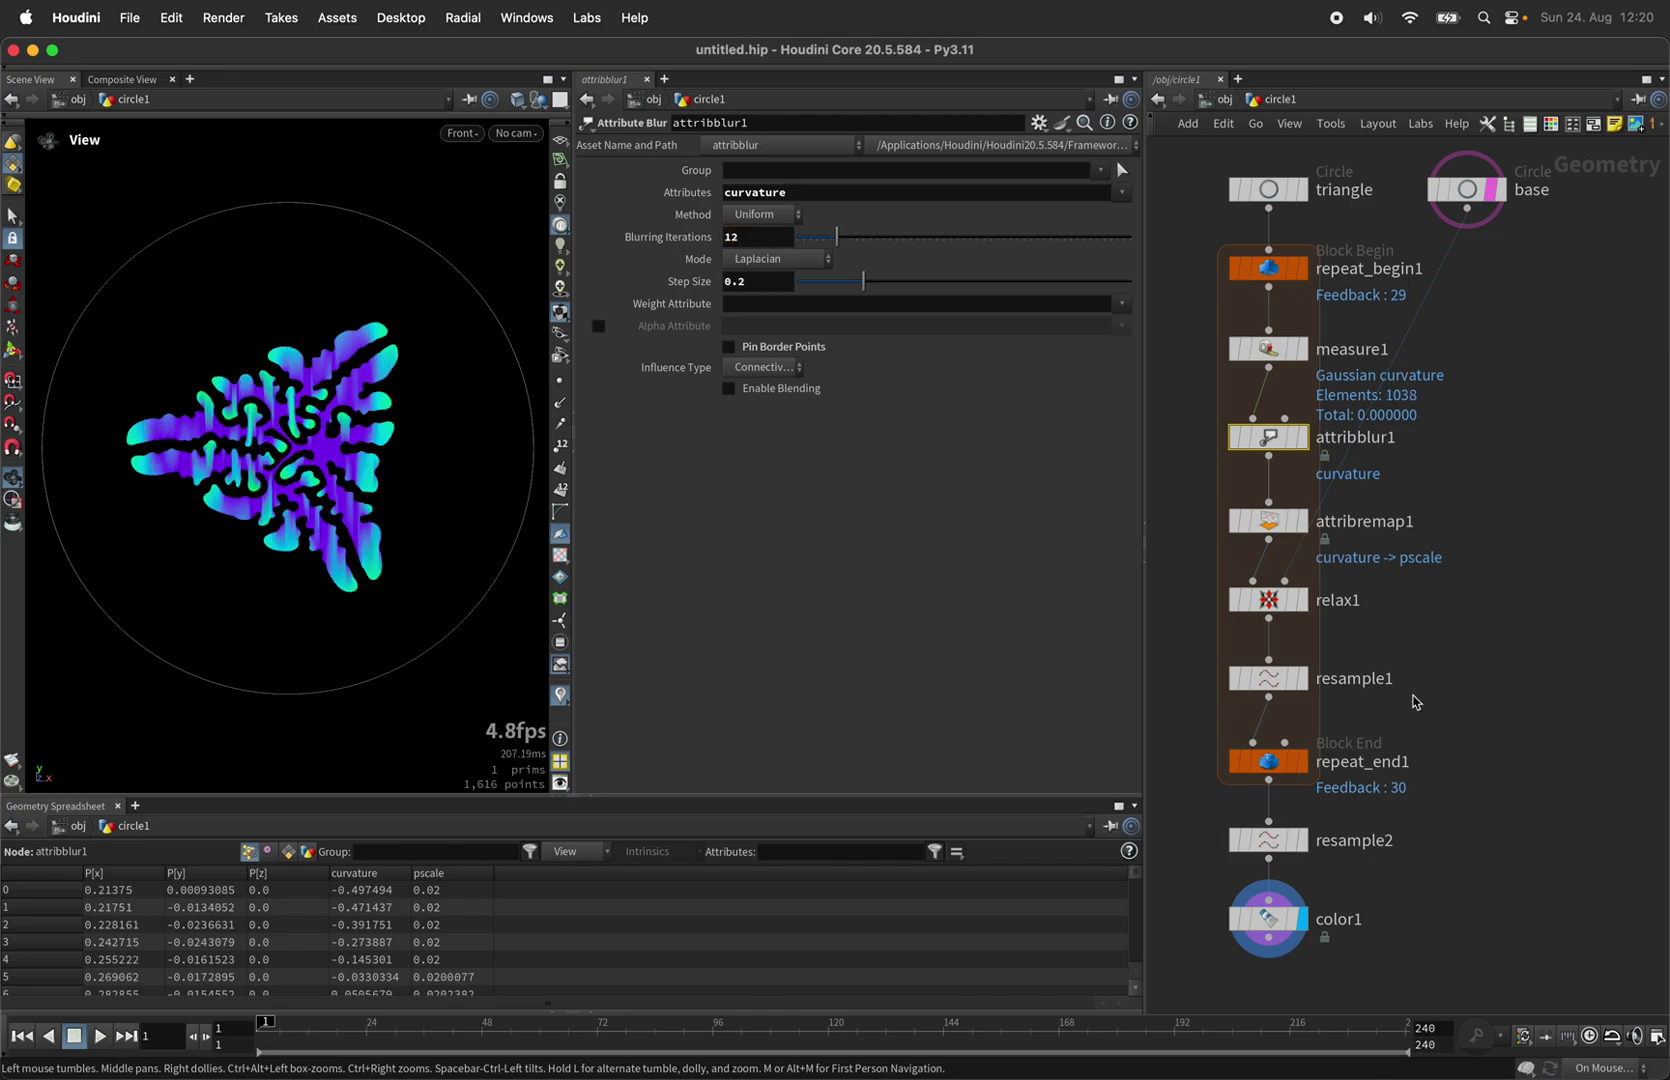
mouse_move(1268, 766)
Copy the measure1 through resample1 nodes from the loop.
left_click_drag(1476, 320, 1258, 700)
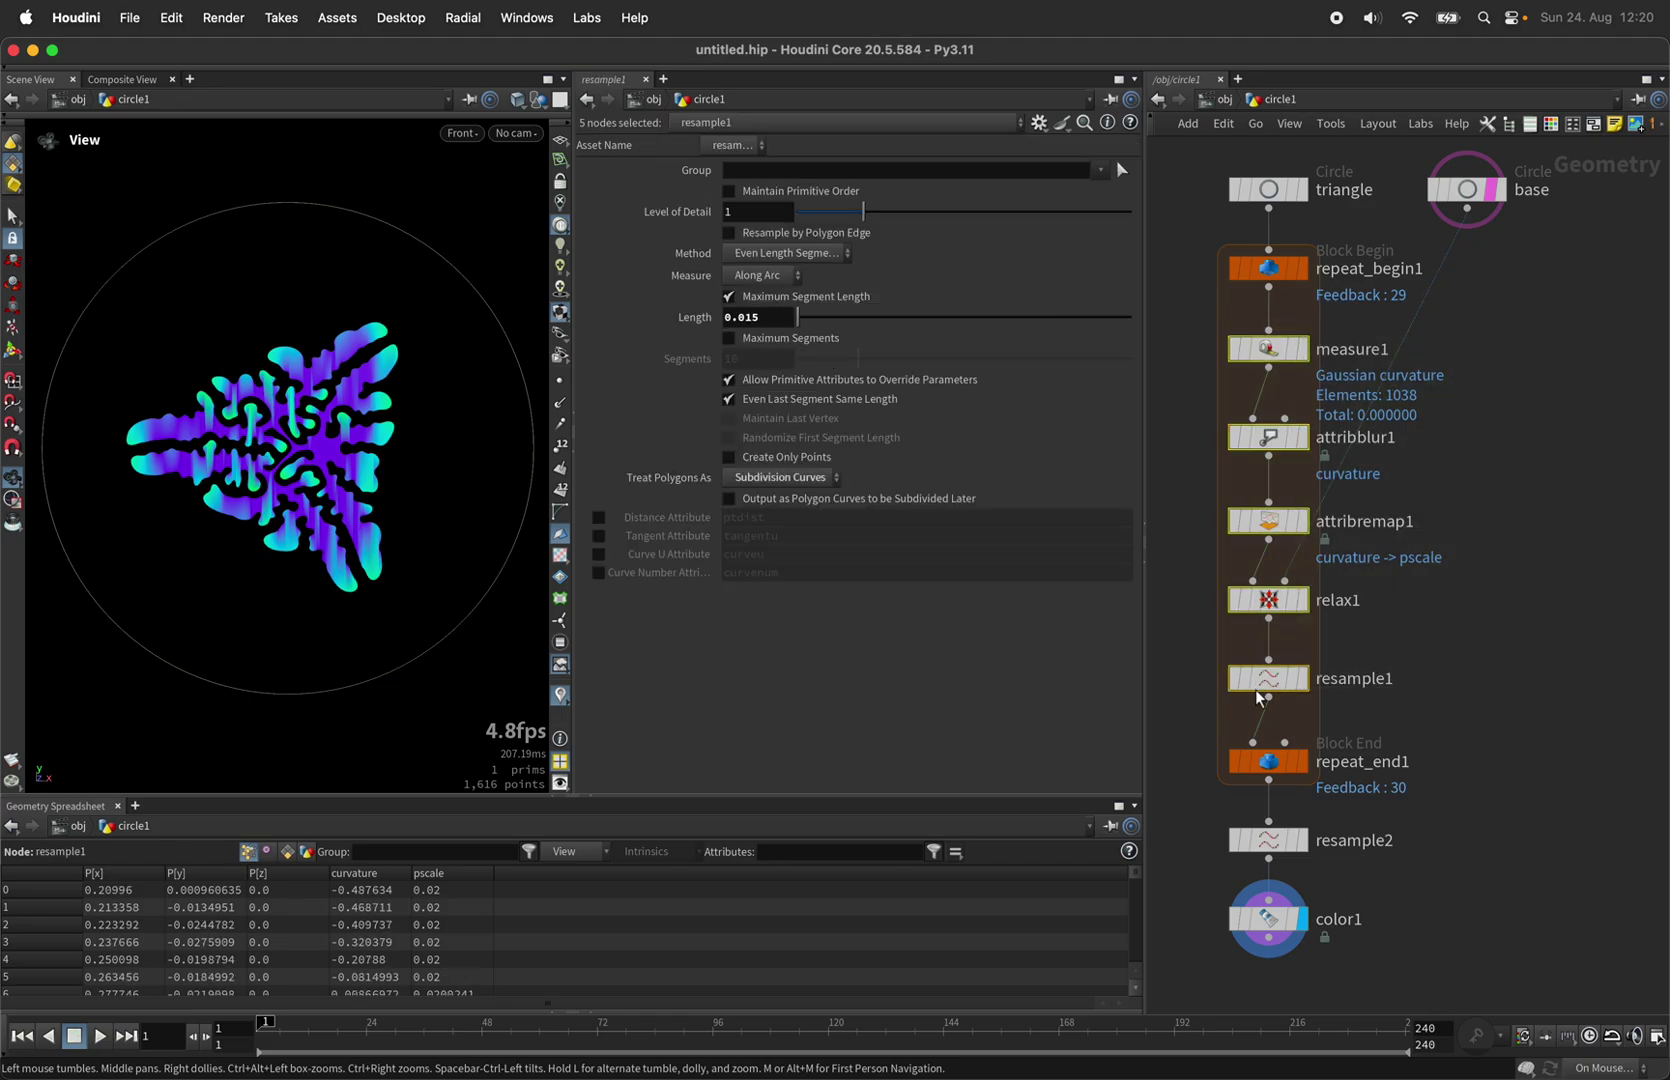
mouse_move(1258, 697)
key("super+c")
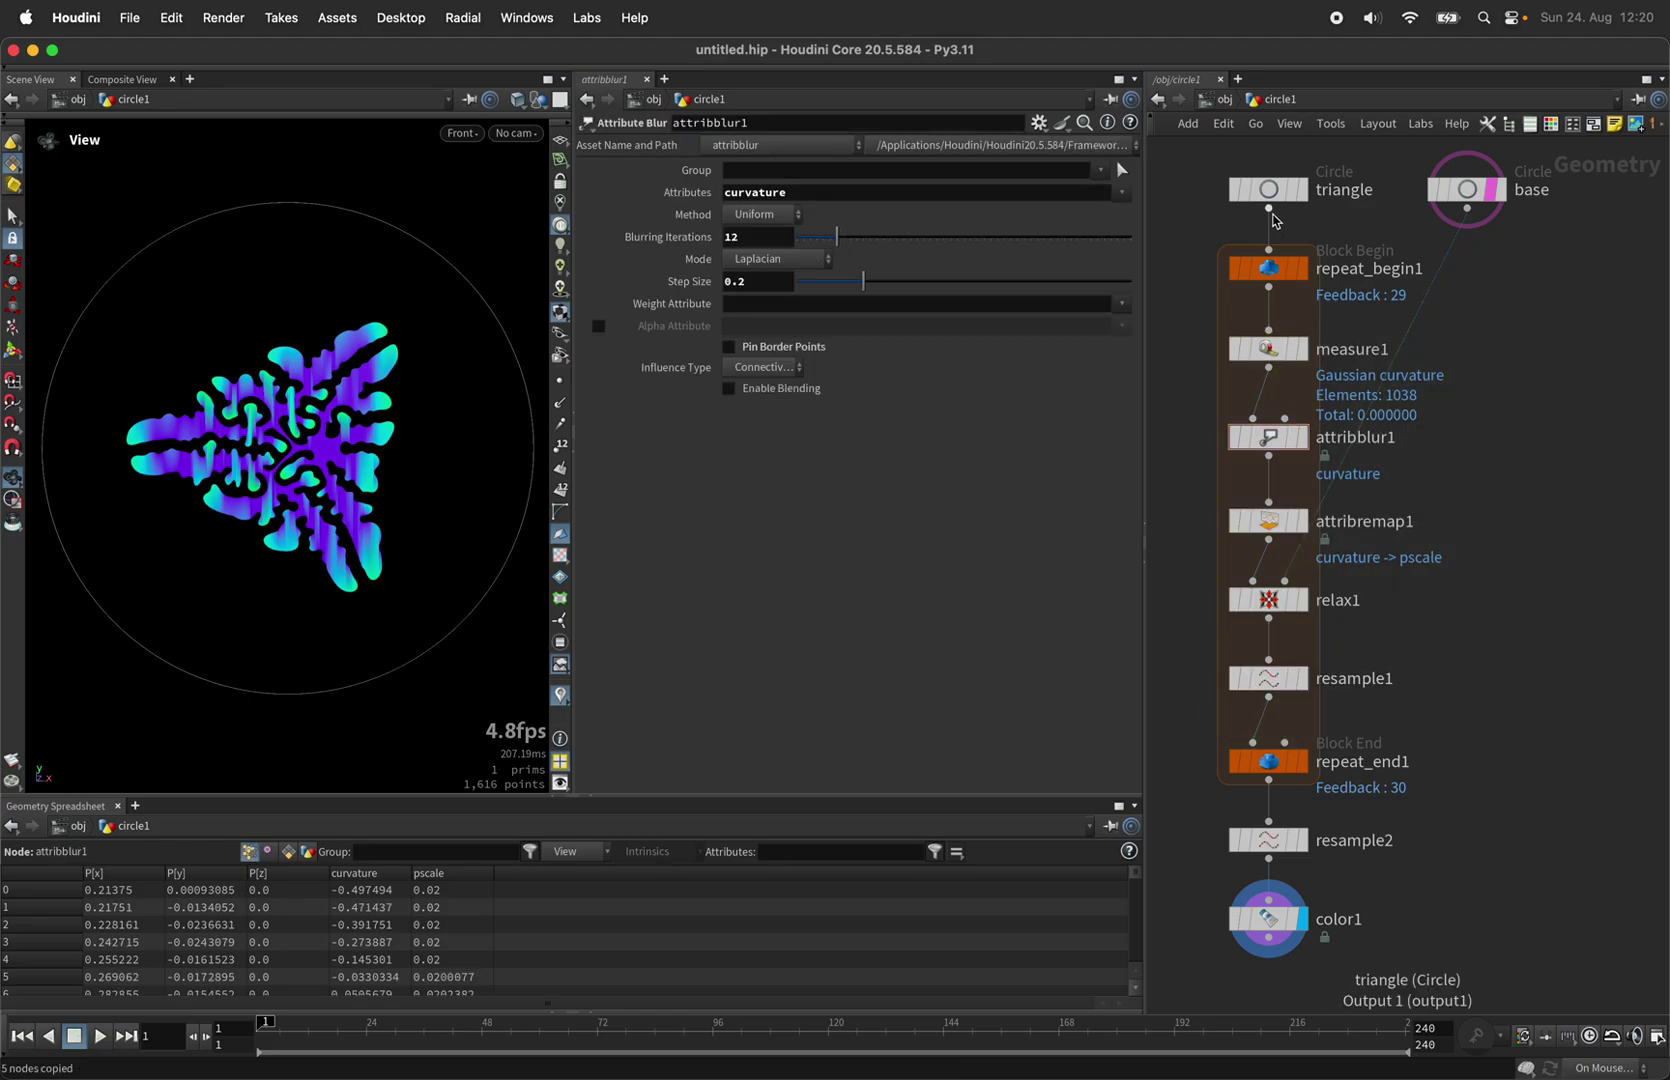
Add a solver1 node fed by the triangle and base circles and display it.
left_click(1268, 208)
key("Tab")
type("solver")
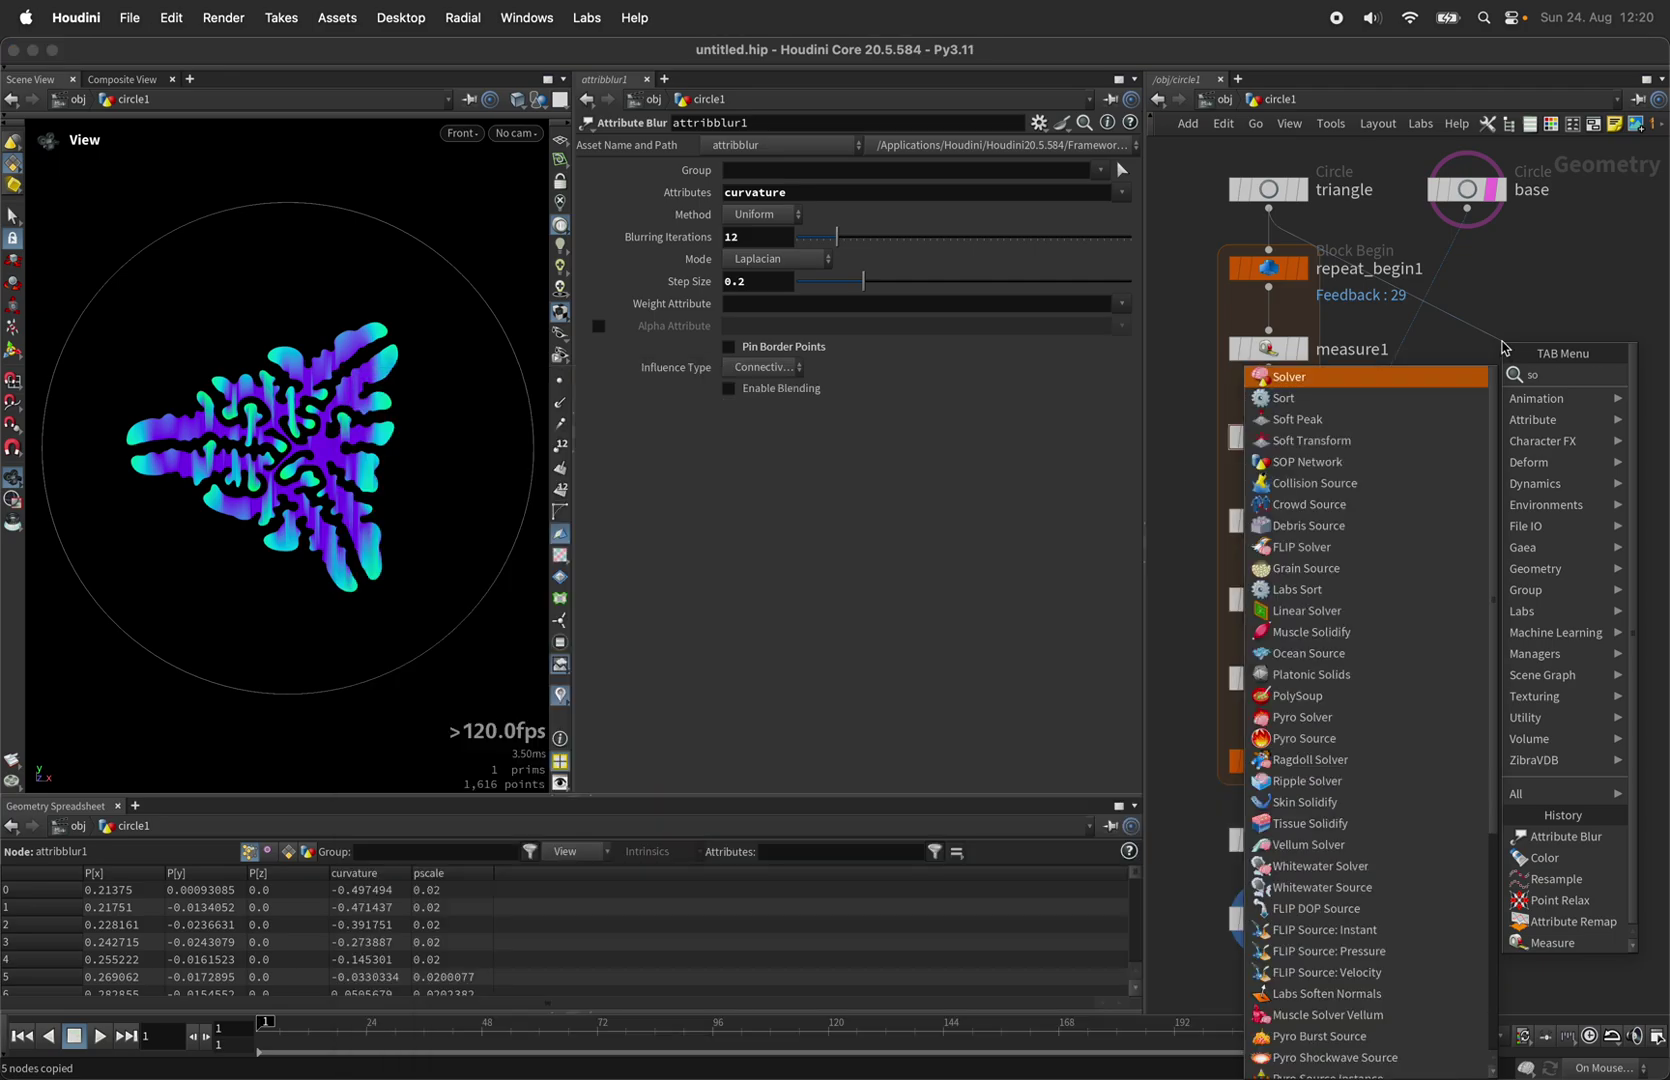
key("Return")
left_click(1500, 322)
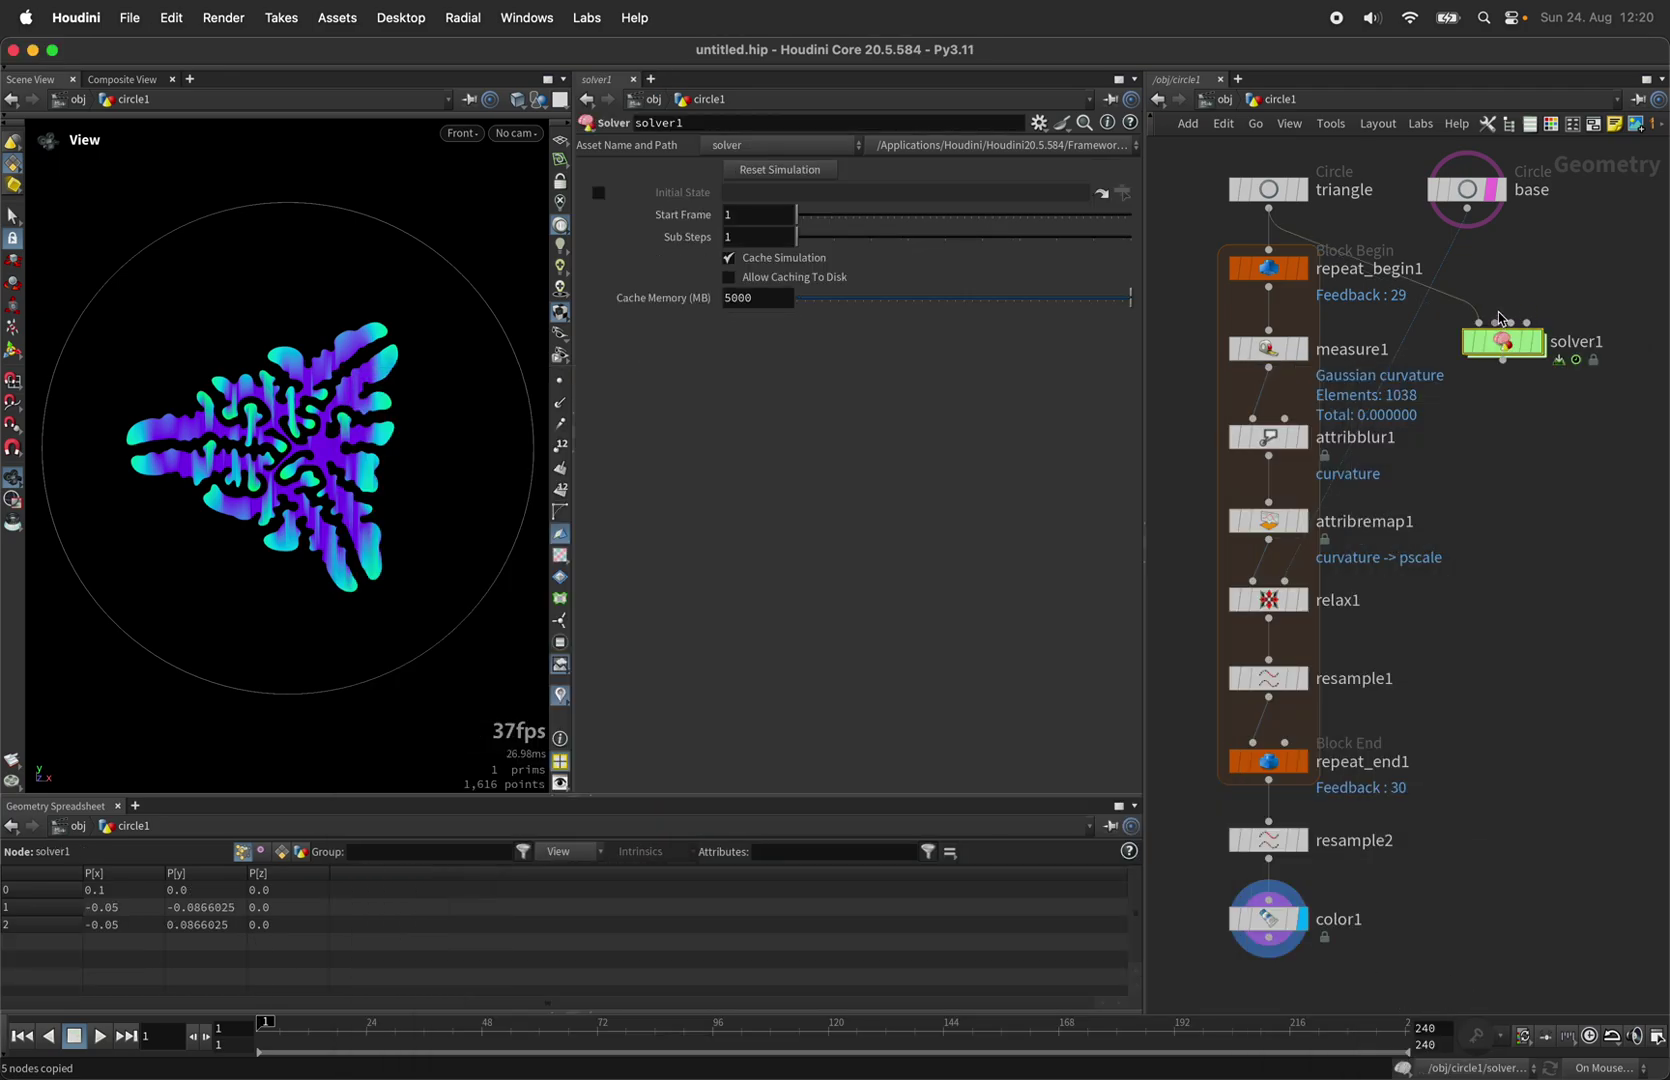
left_click(1484, 228)
left_click(1538, 342)
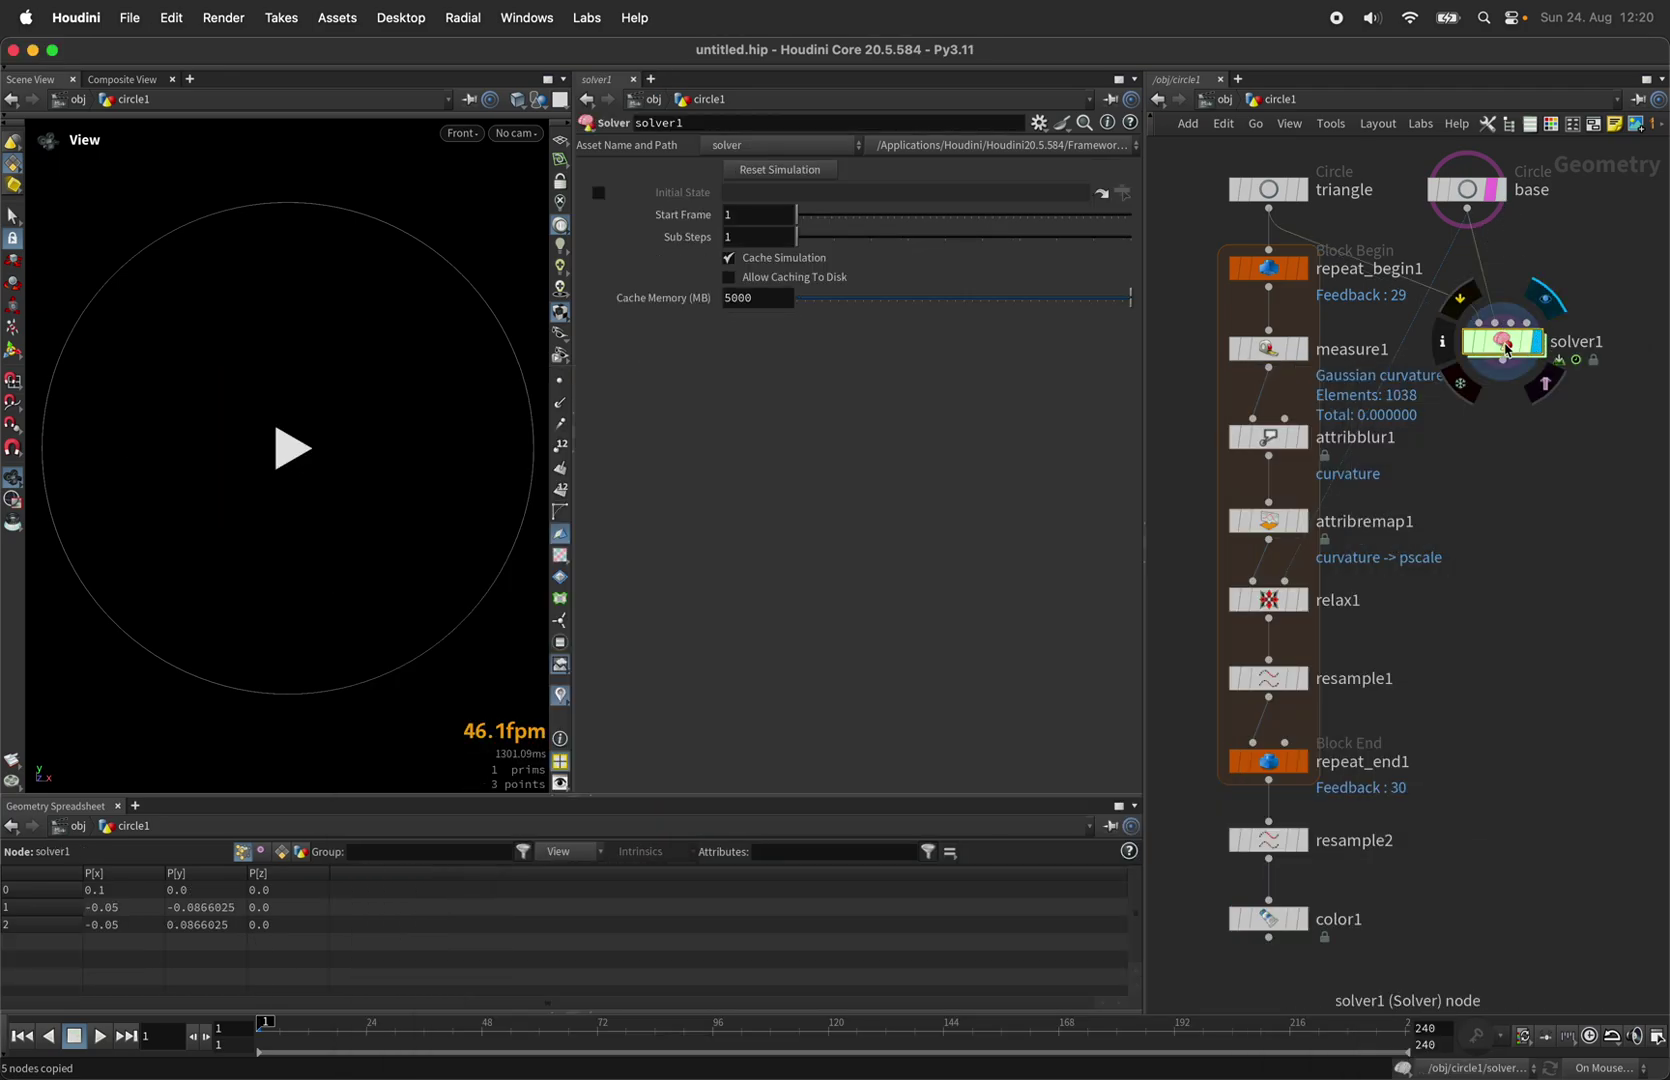
left_click_drag(1500, 342, 1510, 360)
Paste the copied nodes inside the solver under Prev_Frame and wire Input_2 to relax1.
double_click(1512, 358)
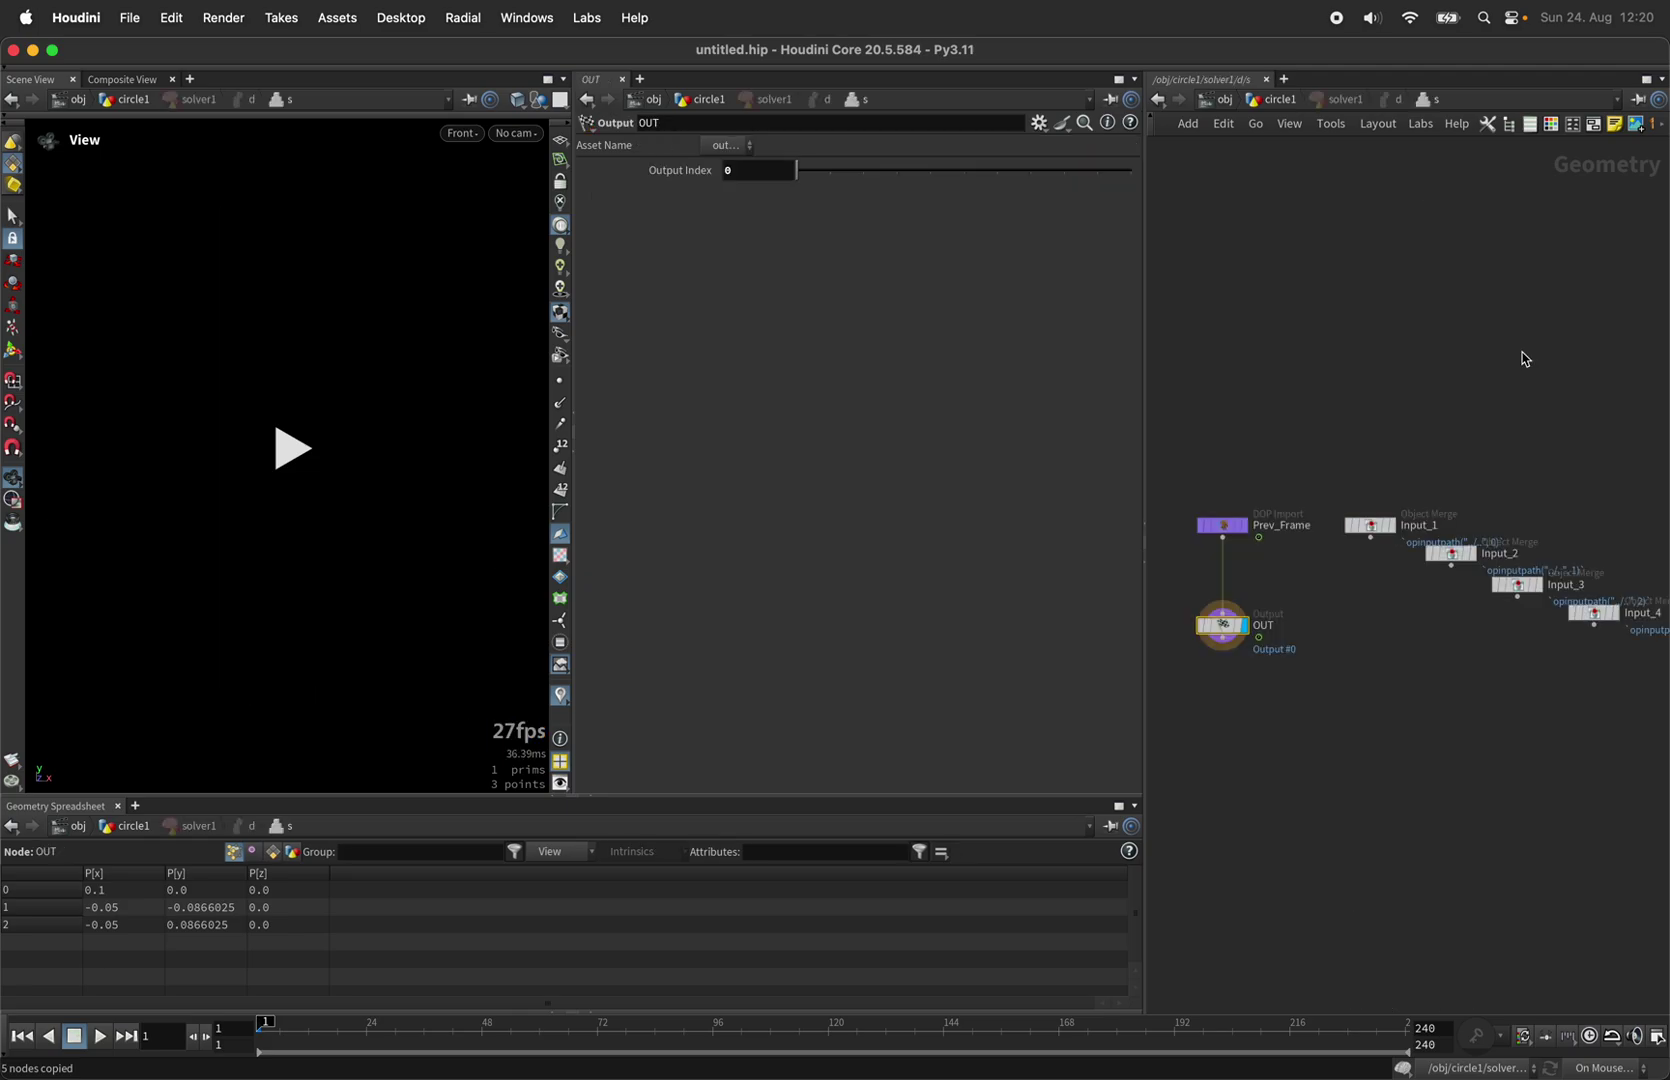
key("super+v")
left_click_drag(1372, 643, 1222, 585)
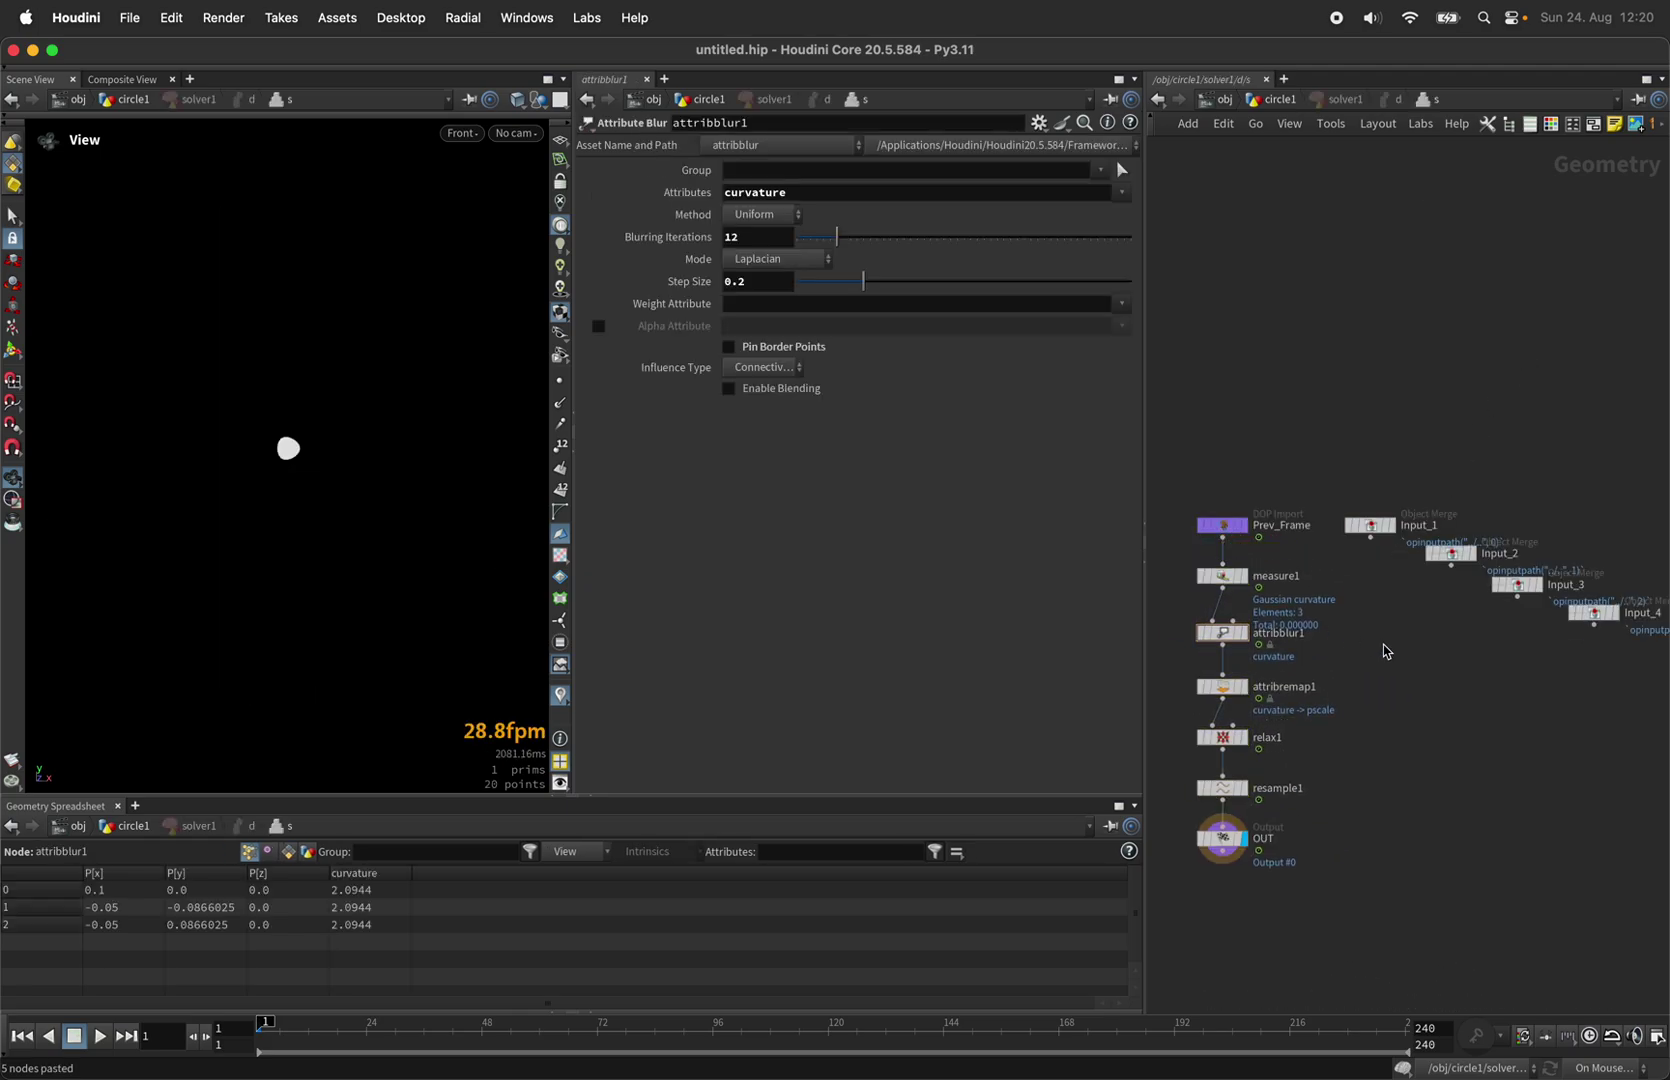
left_click(1451, 567)
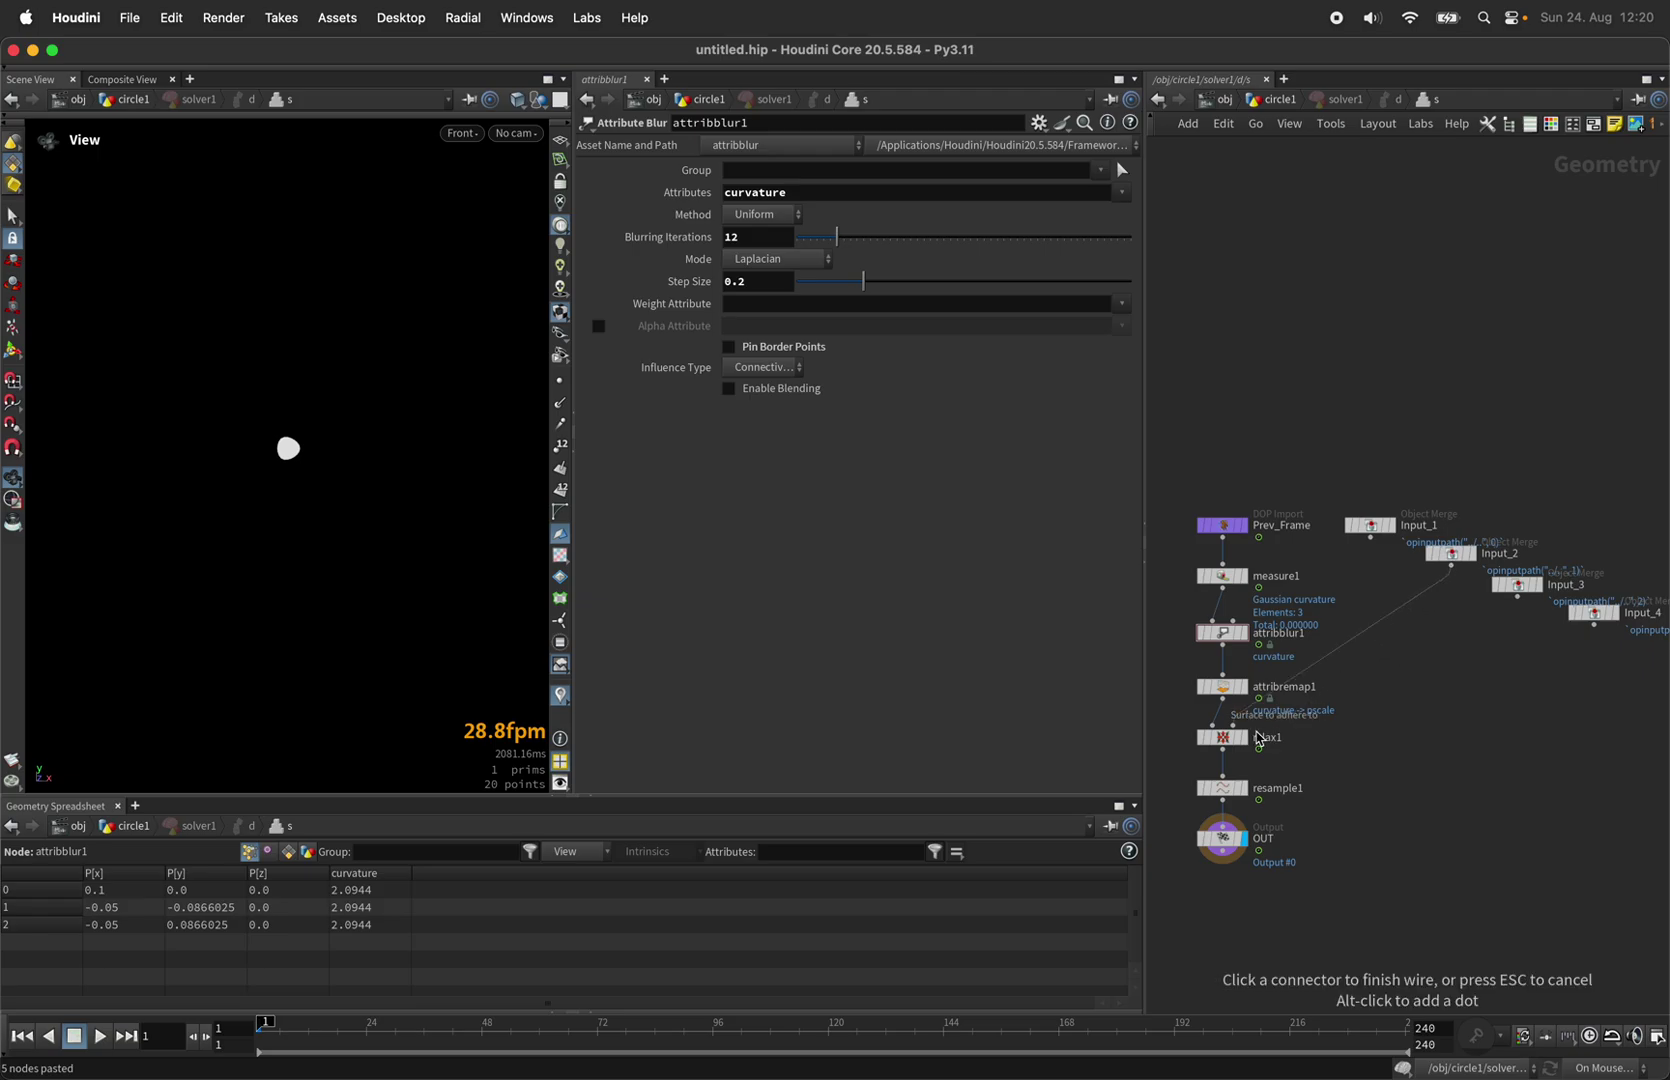
key("u")
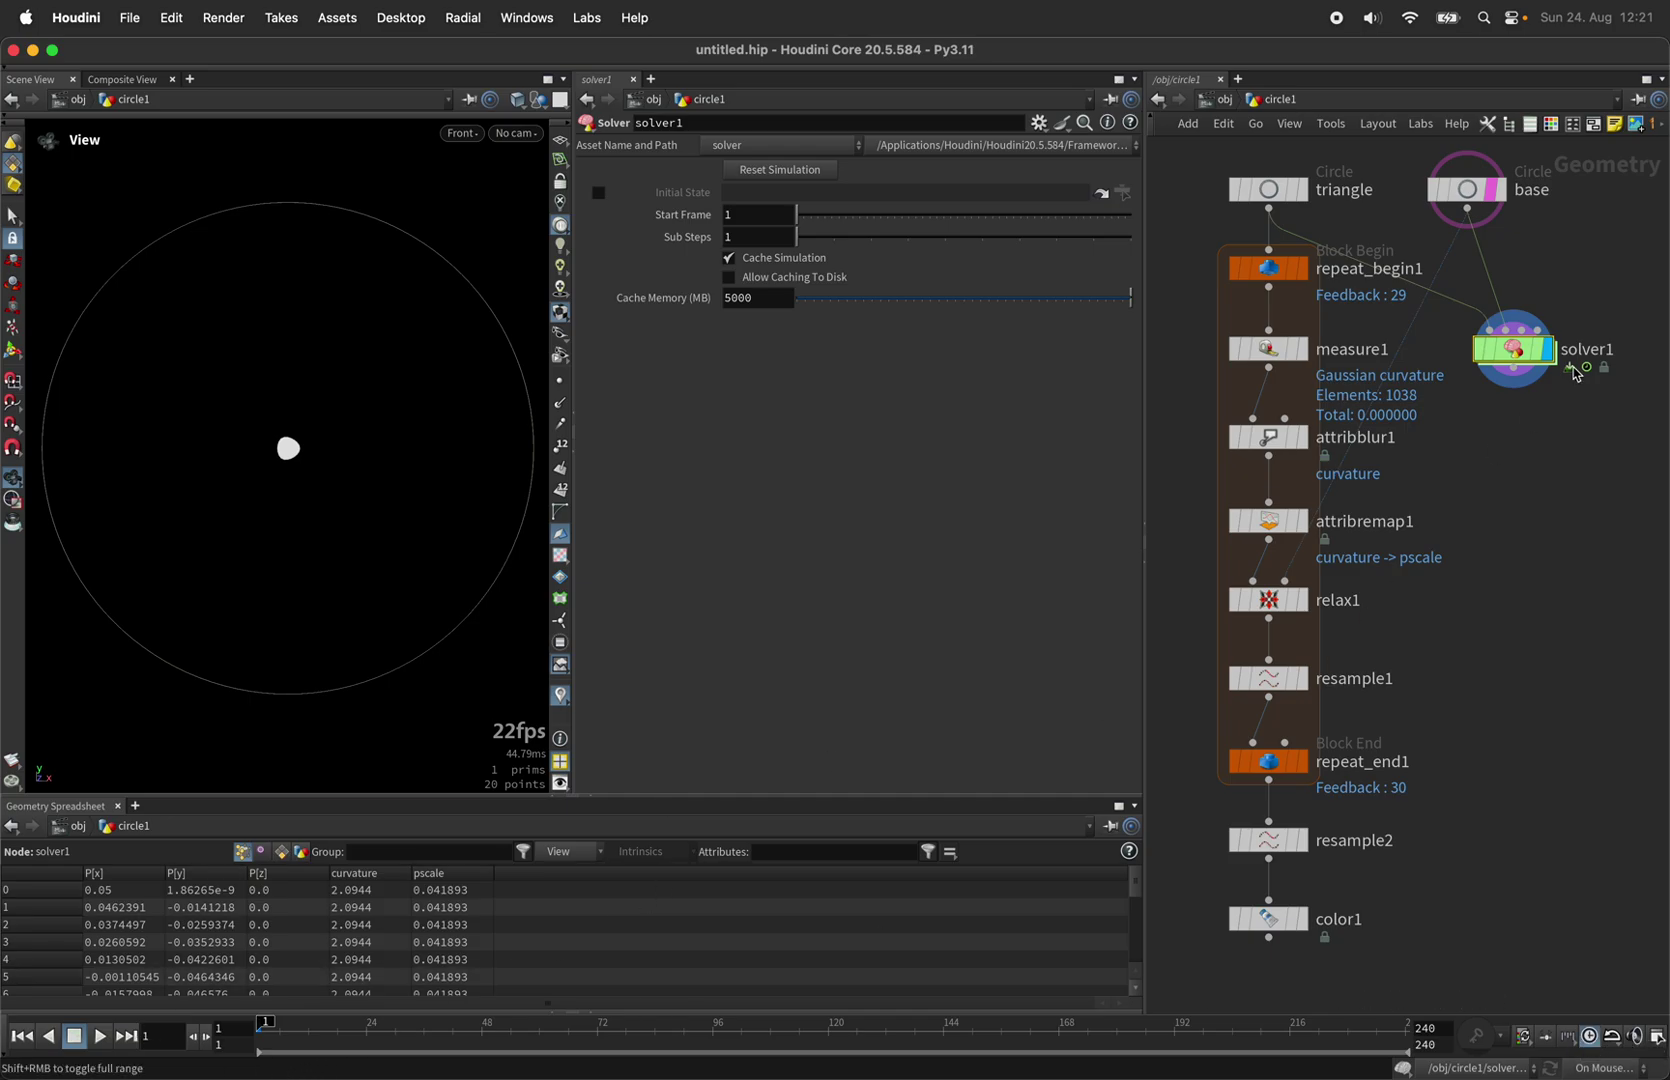
Feed solver1 into resample2, display color1, and play the growth up to frame 57.
left_click(1513, 382)
left_click(1304, 810)
left_click_drag(1188, 826, 1492, 861)
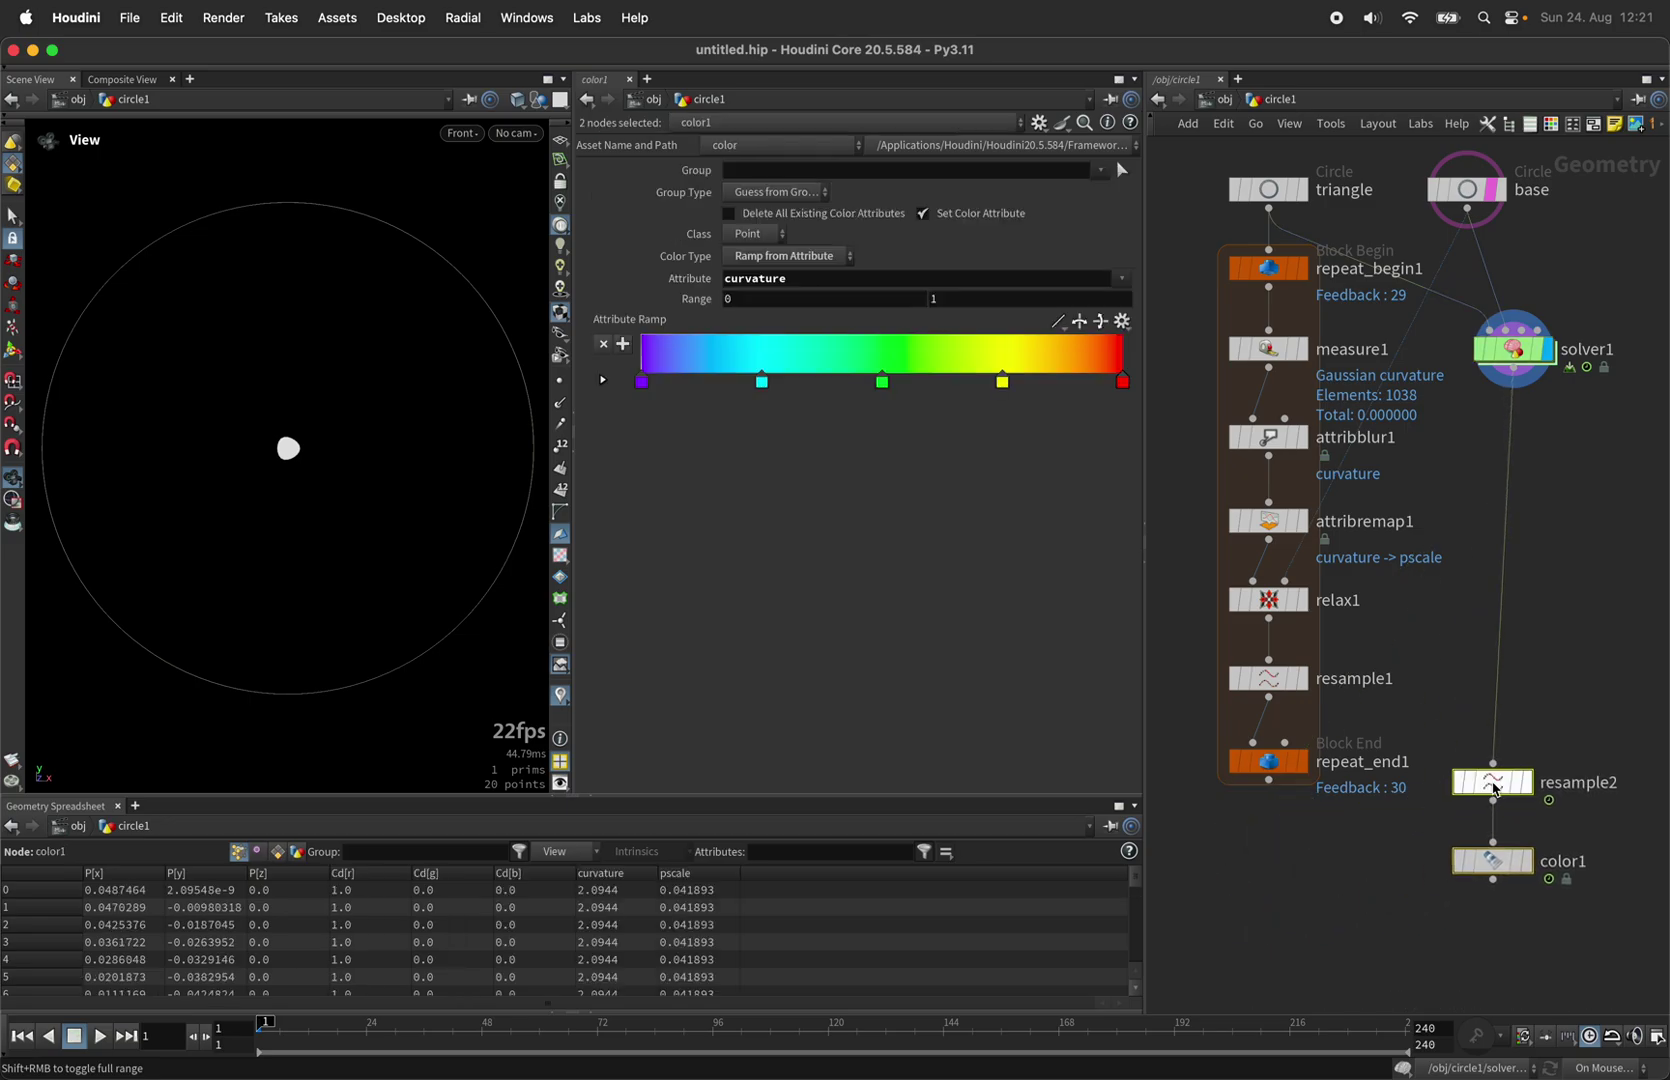
left_click(1526, 861)
left_click(101, 1038)
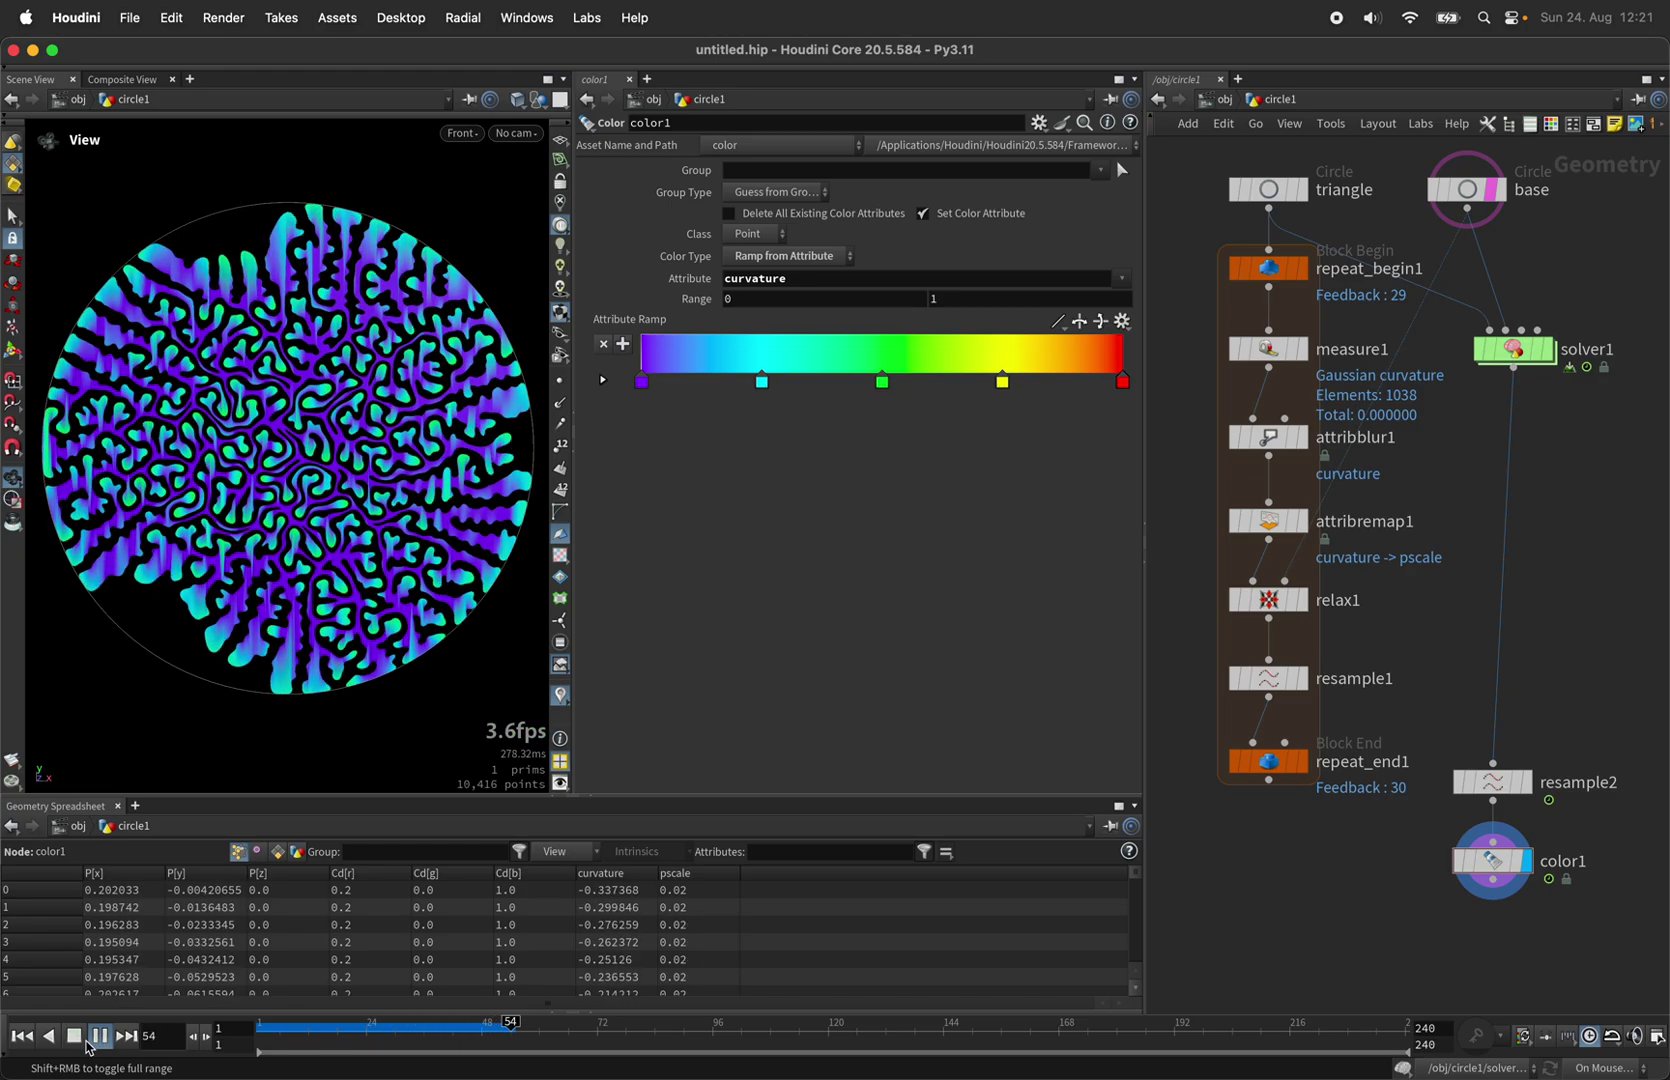
left_click(75, 1037)
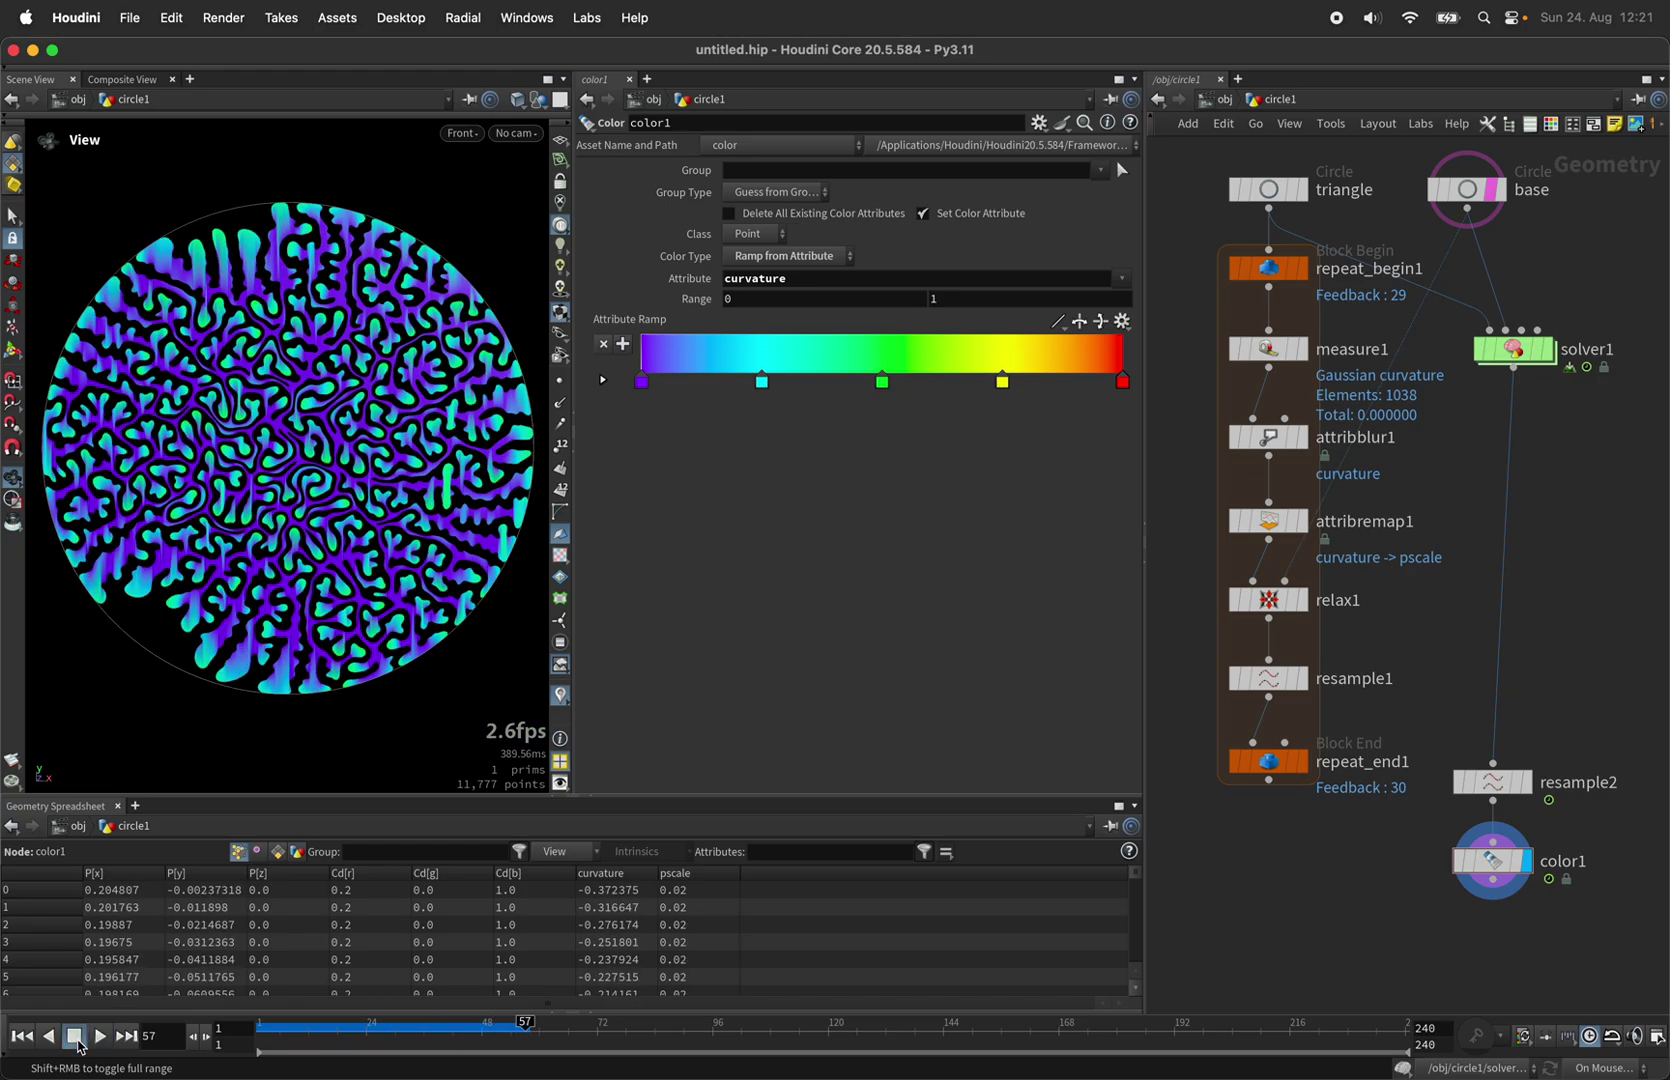